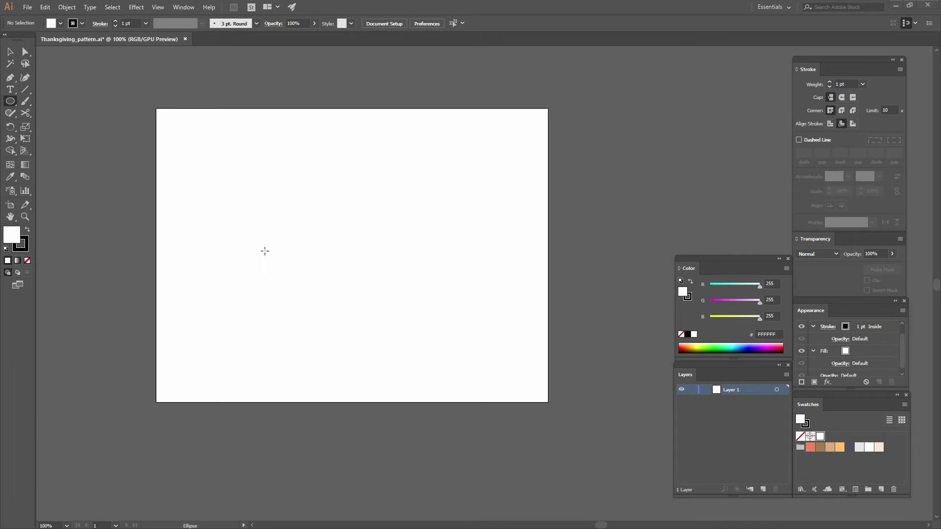
Detach the group of shape tools into a floating toolbar above the artboard
left_click(11, 102)
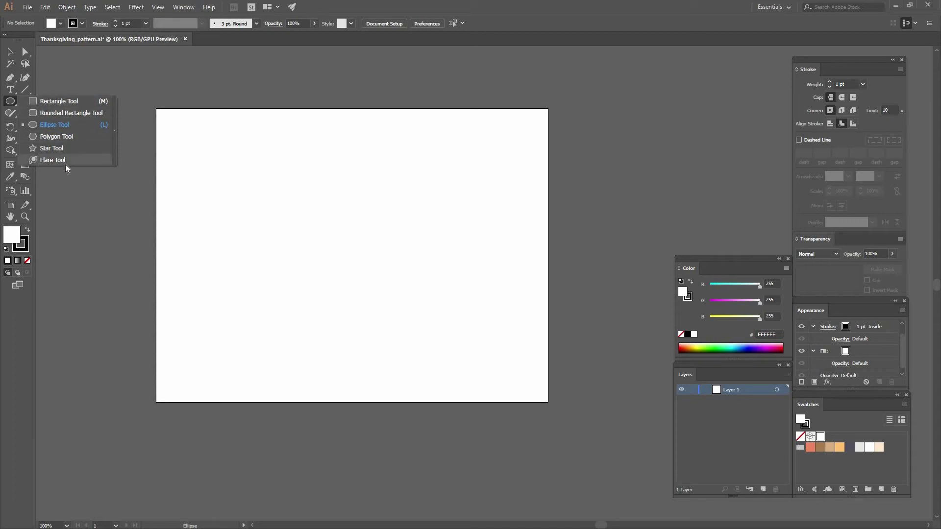
left_click(116, 134)
left_click_drag(48, 108, 178, 72)
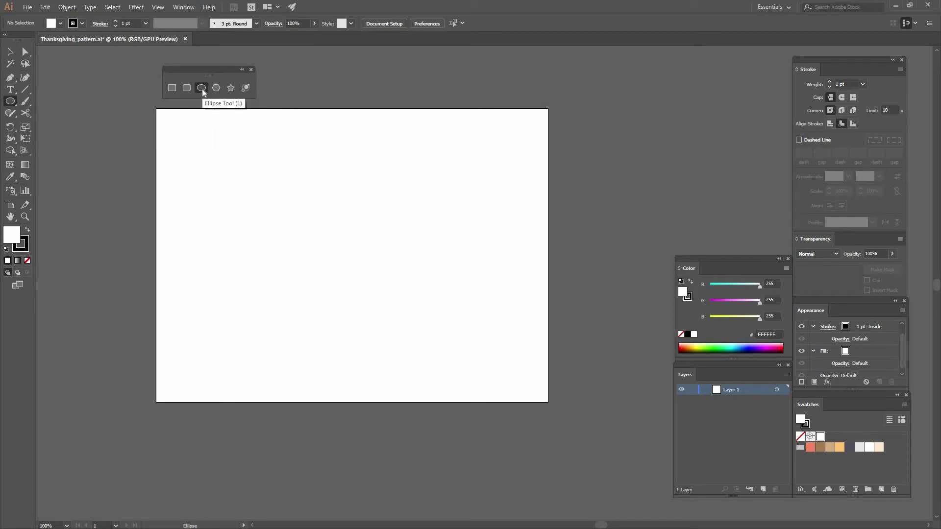
Create an ellipse 125 px wide and 133 px high with unlinked proportions in the upper middle of the artboard
left_click(325, 185)
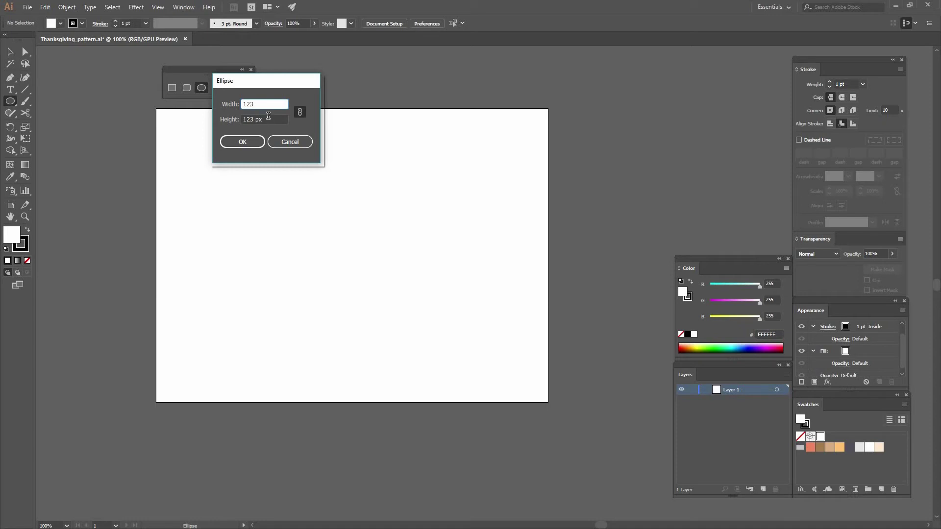
left_click(299, 112)
left_click(257, 118)
left_click_drag(277, 119, 199, 117)
type("133")
key("Return")
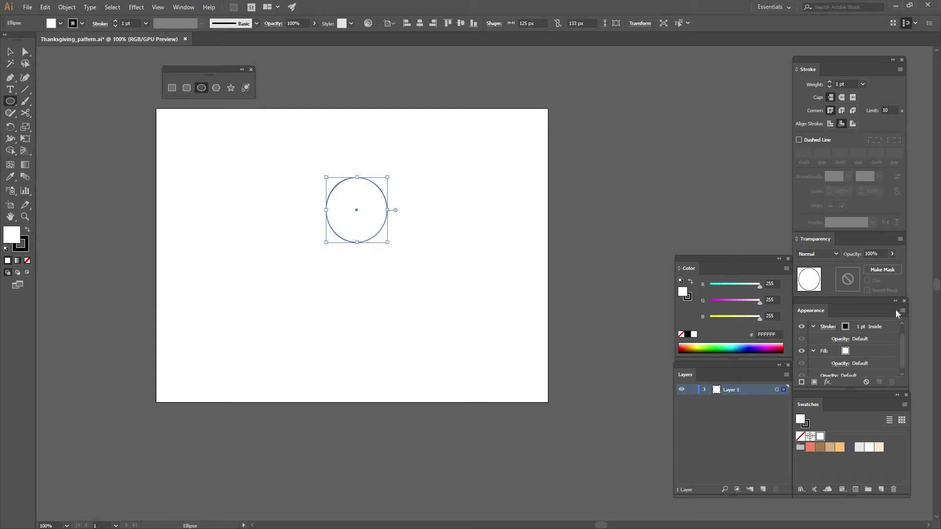
Set the ellipse's stroke weight to 5 pt and align the stroke to the center of the path
left_click(863, 84)
left_click(876, 169)
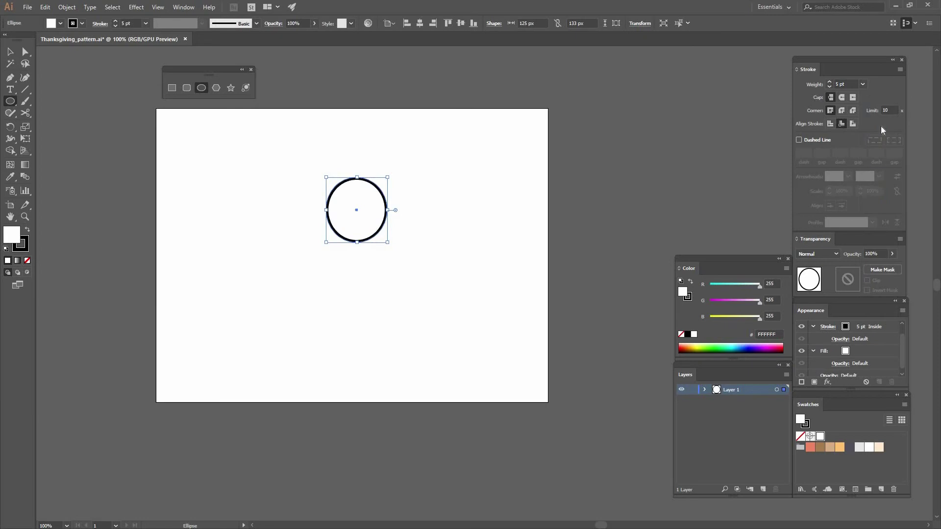
left_click(183, 7)
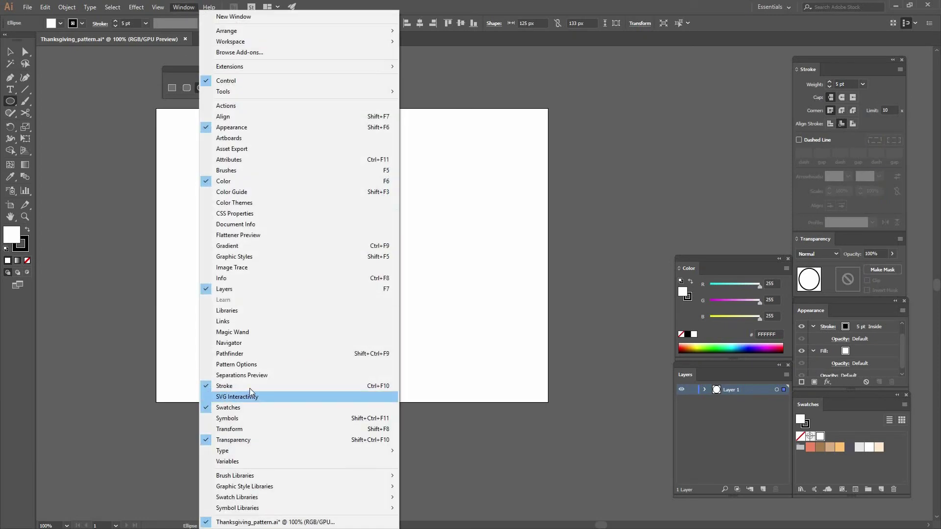
left_click(820, 113)
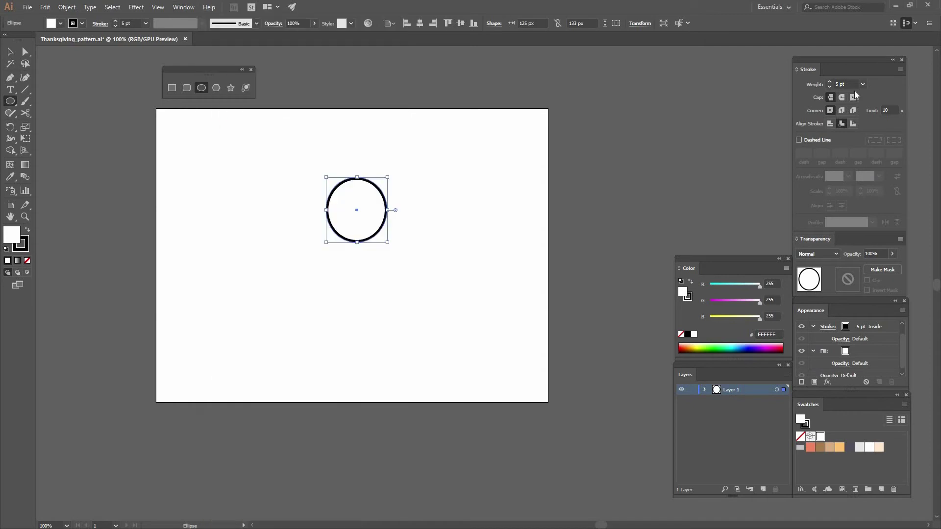
left_click(831, 123)
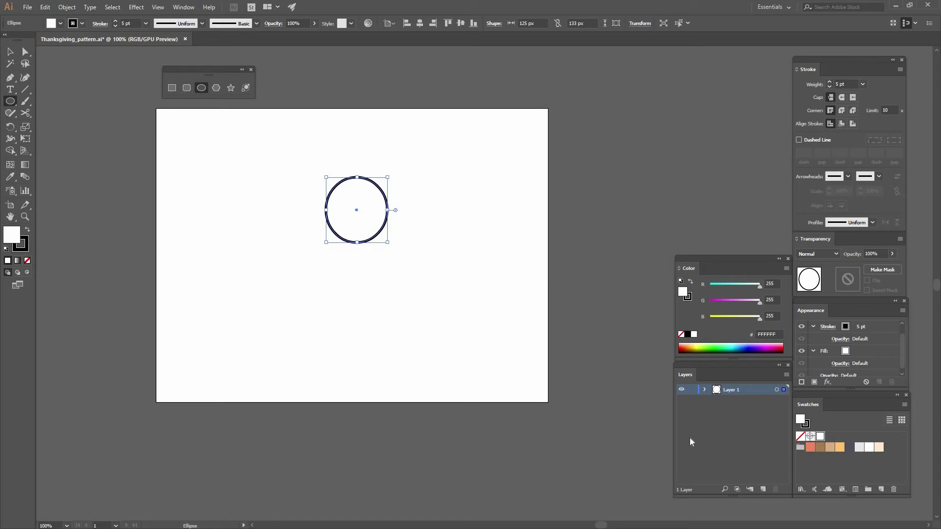
Give the ellipse the orange swatch F08665 as fill and the dark grey swatch 544F5C as stroke, then deselect it
left_click(810, 448)
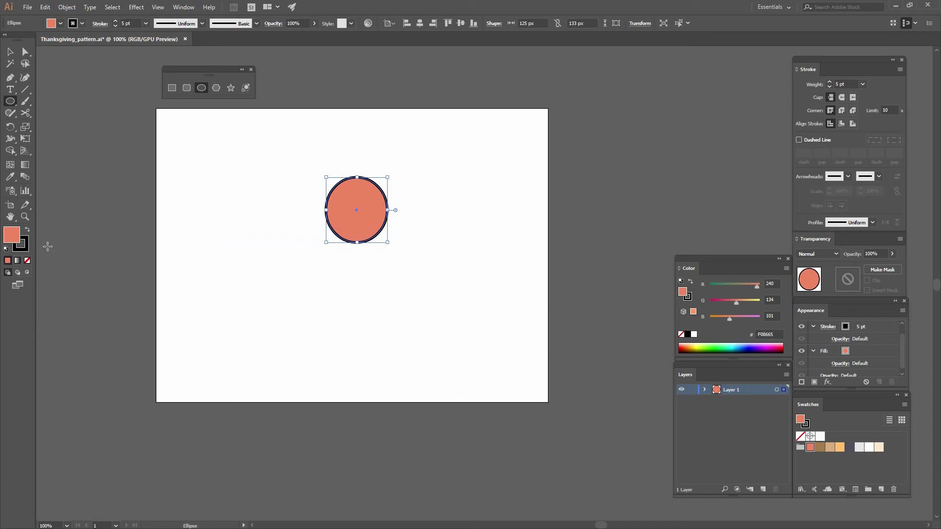
left_click(26, 247)
left_click(851, 448)
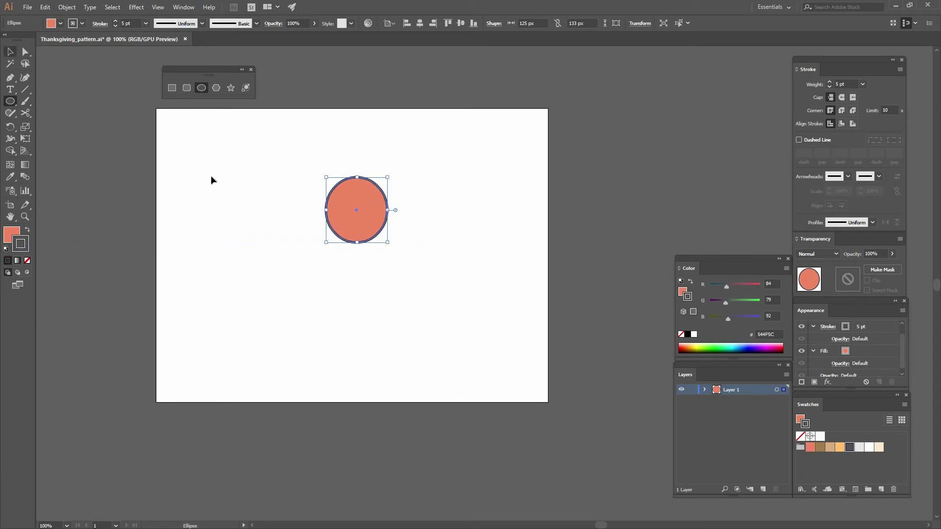
key("v")
left_click(247, 147)
key("ctrl+plus")
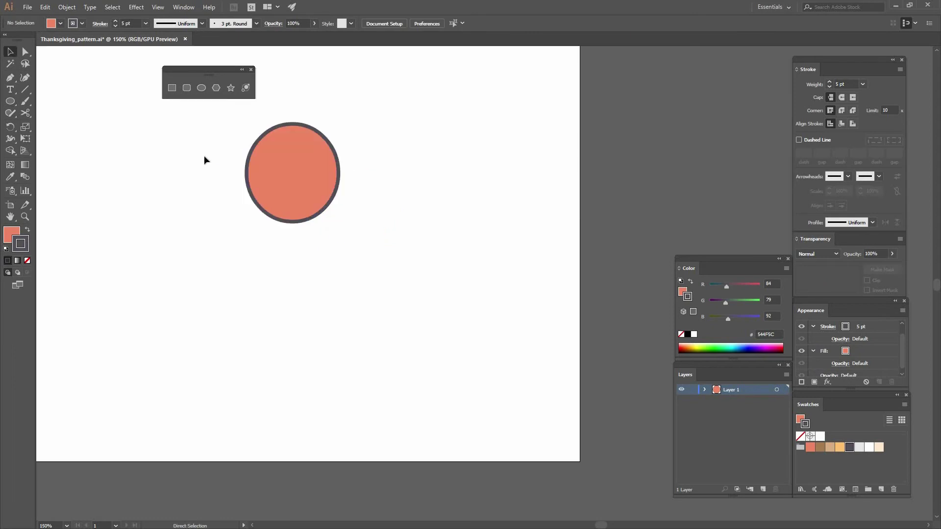
Place an overlapping copy of the ellipse on each side of the original and group the two copies
left_click_drag(295, 162, 304, 246)
left_click(358, 245, "shift")
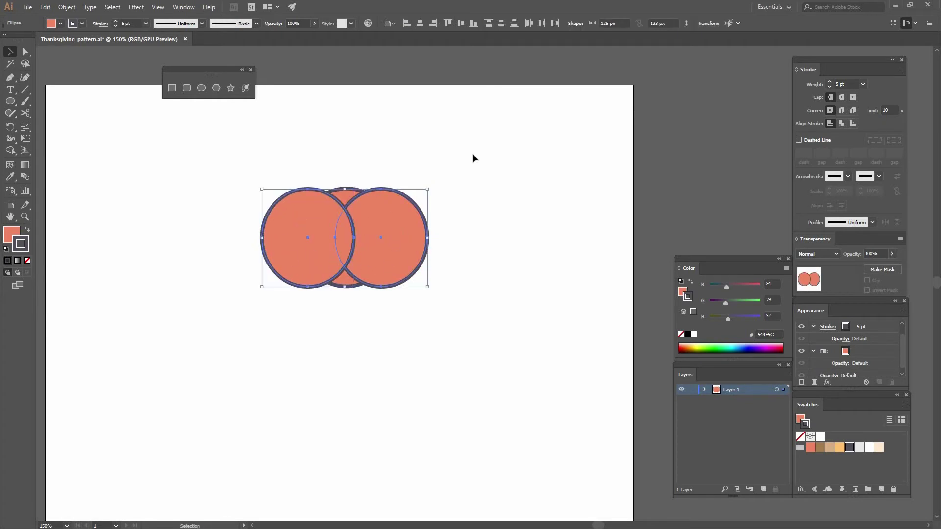
left_click(69, 7)
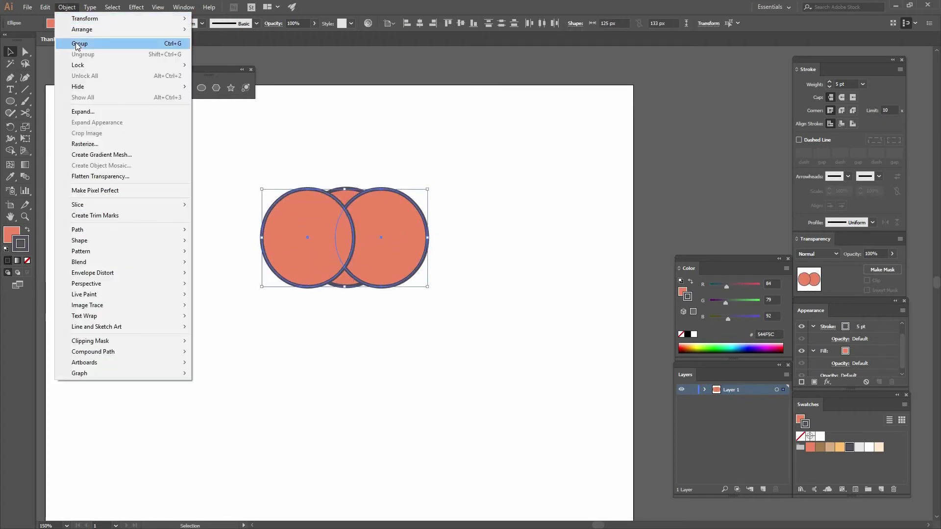
left_click(98, 43)
Send the group of two outer ellipses to the back, behind the middle ellipse
left_click(413, 176)
left_click(390, 228)
right_click(390, 228)
mouse_move(432, 338)
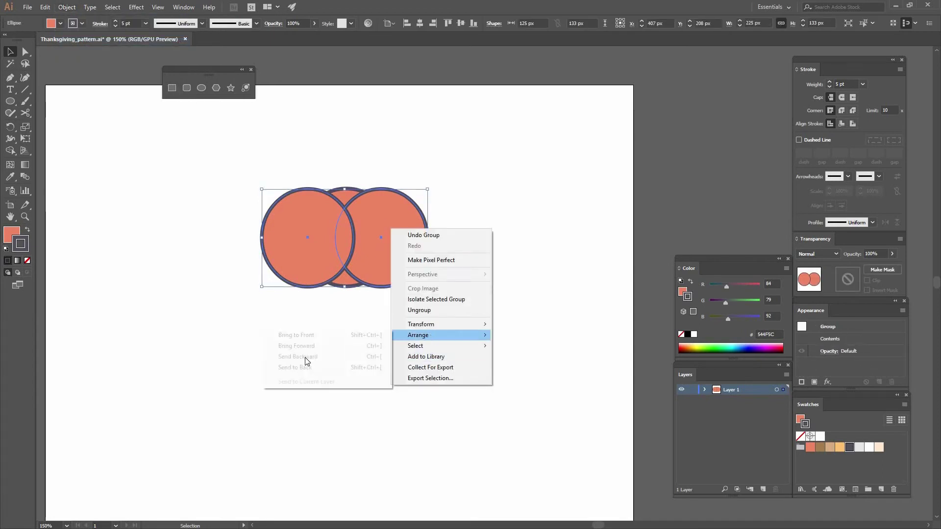
left_click(297, 369)
Align the outer ellipse group and the middle ellipse to each other by their horizontal centers
left_click_drag(467, 275, 218, 173)
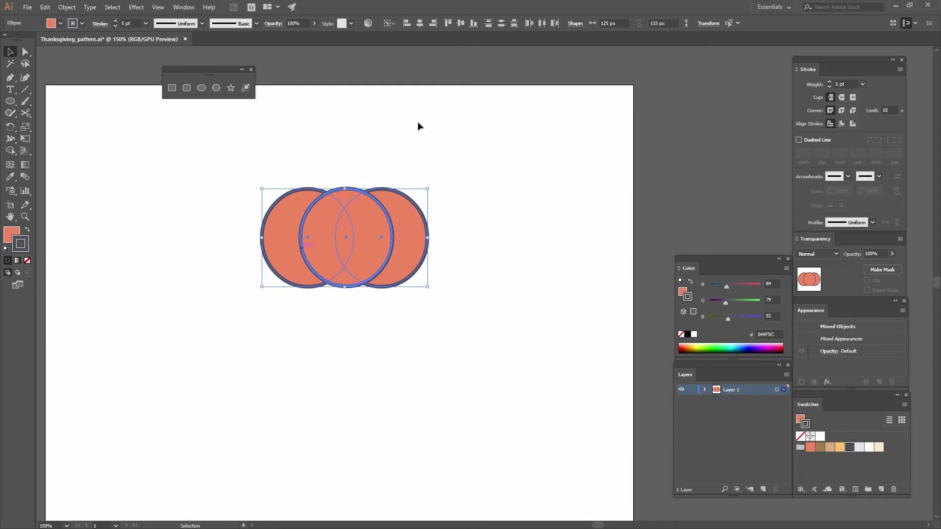
left_click(421, 23)
left_click(465, 136)
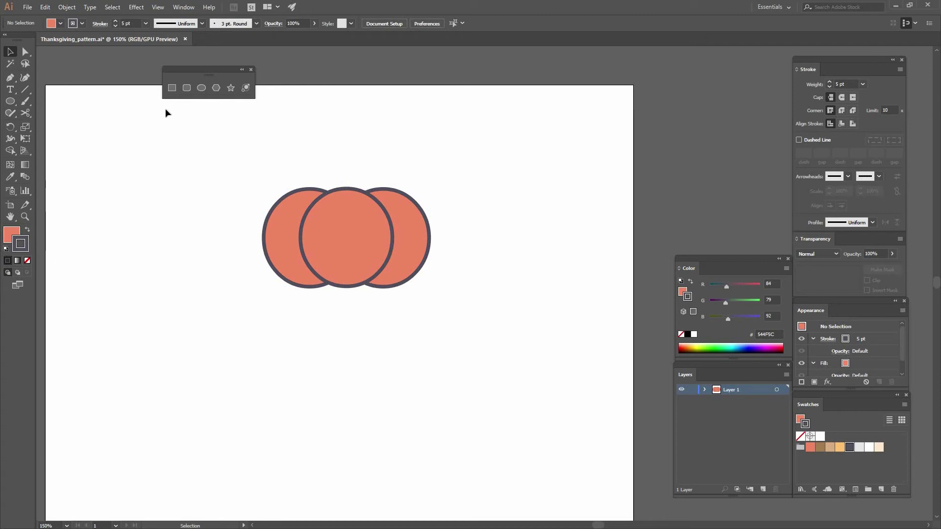
Draw a closed, curved stem with the Pen tool, rising from the top of the pumpkin's middle ellipse
left_click(10, 77)
left_click_drag(338, 197, 316, 148)
left_click(330, 167)
left_click(329, 168)
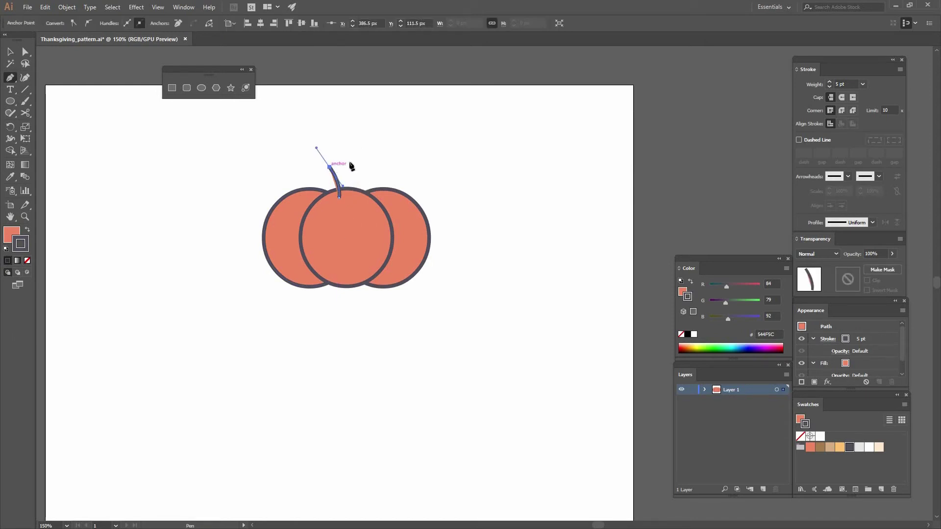
left_click_drag(341, 163, 350, 157)
left_click(350, 157)
left_click_drag(359, 200, 399, 210)
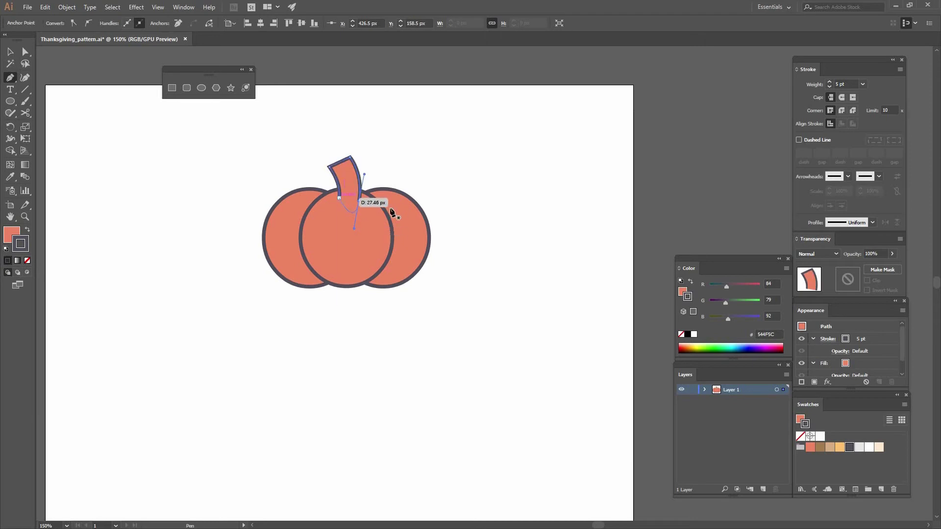
Fill the stem with the brown swatch A67C52 and send it to the back behind the pumpkin
left_click(10, 234)
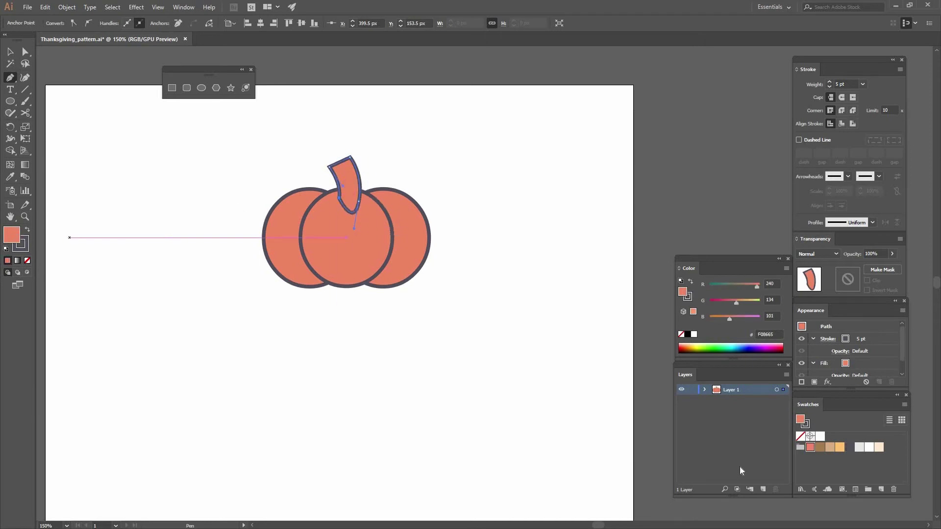
left_click(820, 447)
left_click(10, 51)
right_click(344, 183)
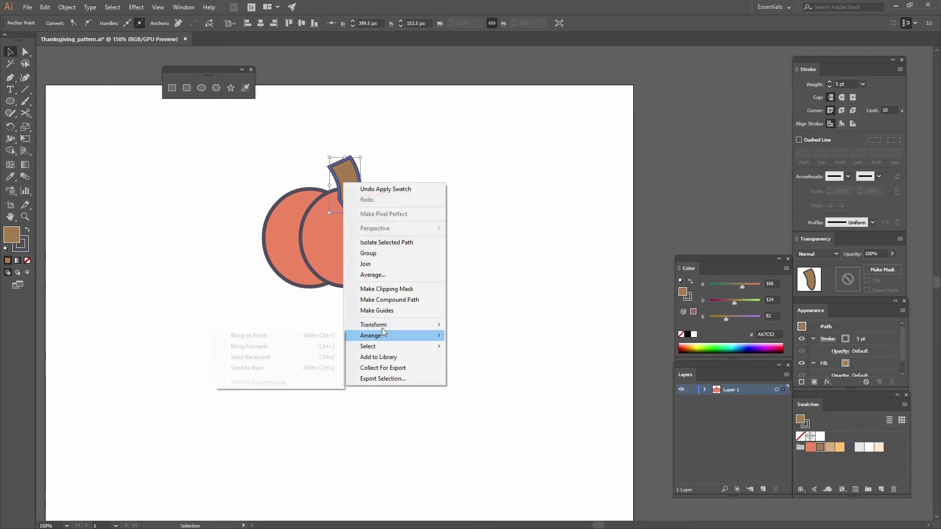
mouse_move(383, 325)
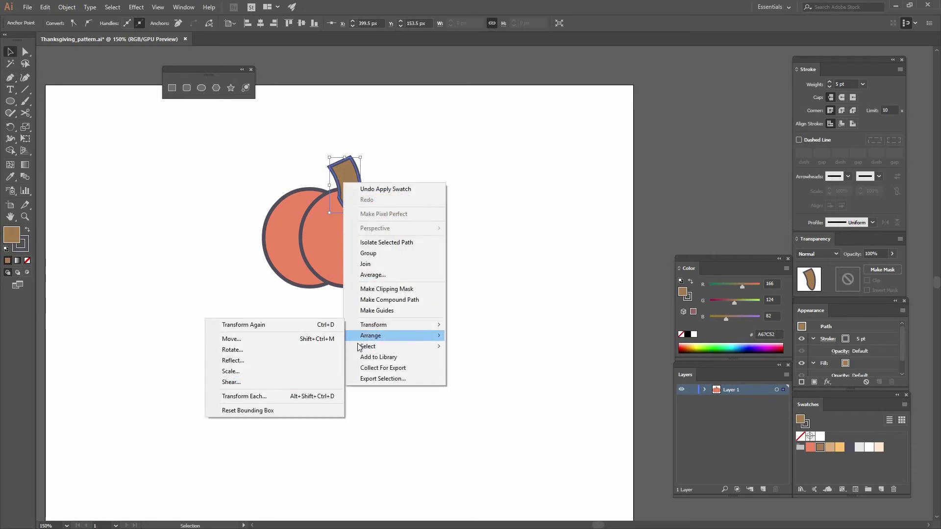
left_click(314, 368)
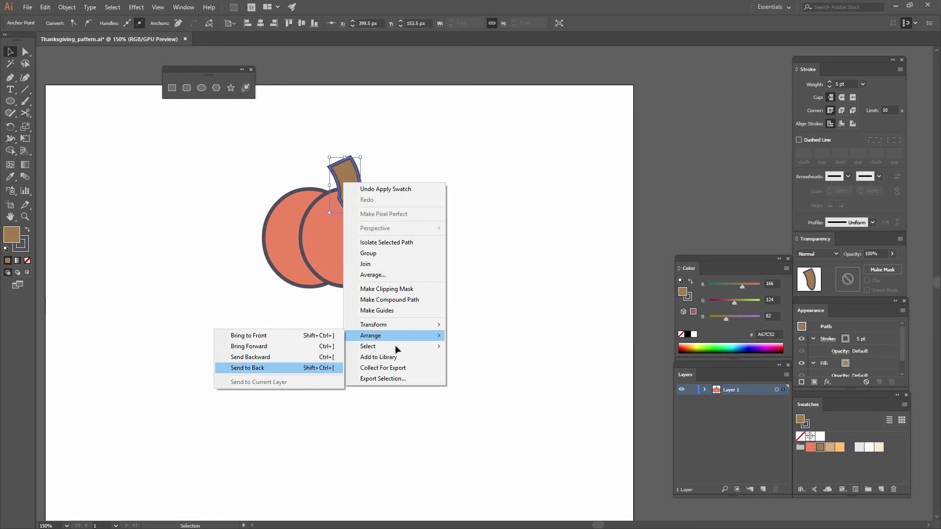
Center the stem and the pumpkin body horizontally, using the middle ellipse as the key object
left_click(414, 292)
left_click(375, 236, "shift")
left_click(375, 235)
left_click(421, 24)
left_click(561, 171)
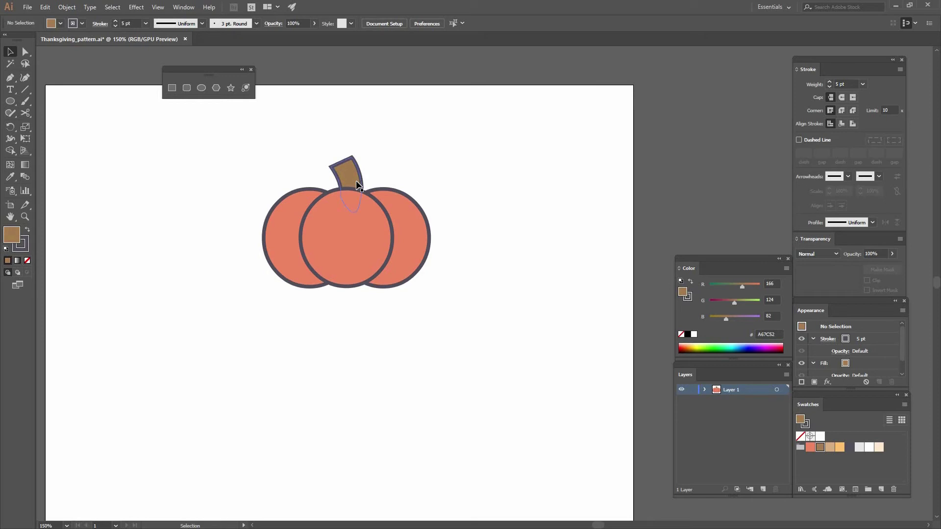
Create an ellipse 125 px wide and 60 px high beside the pumpkin for a leaf
left_click(201, 90)
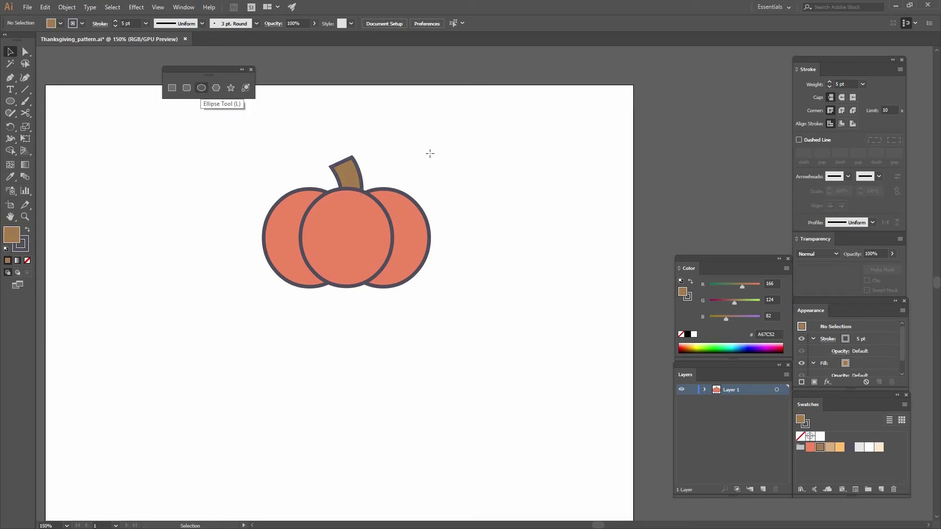
left_click(381, 160)
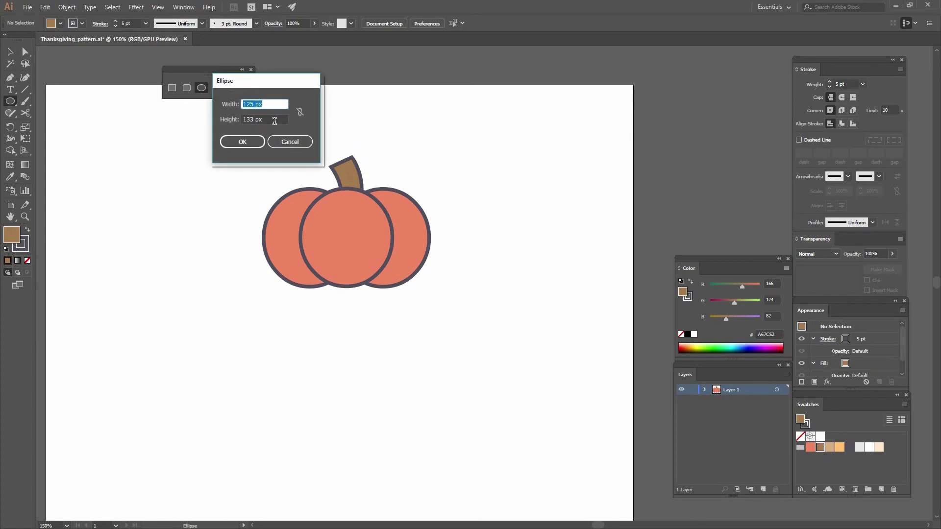
key("Tab")
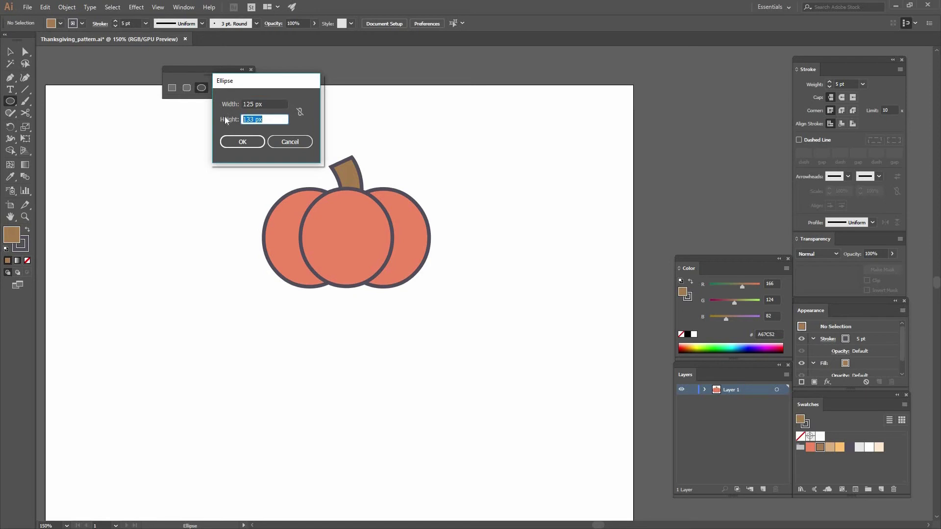
type("60")
key("Return")
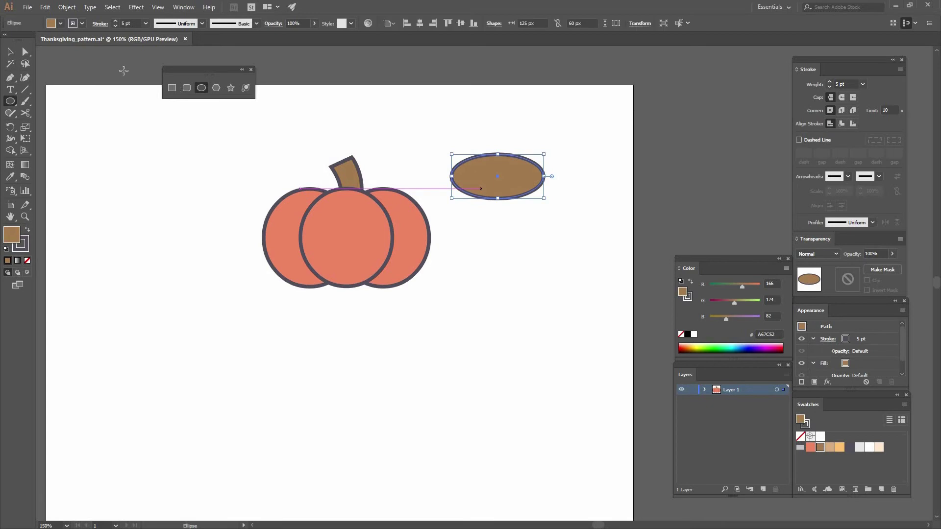
Convert the new ellipse's left and right anchor points to corners to form a pointed leaf
left_click(25, 53)
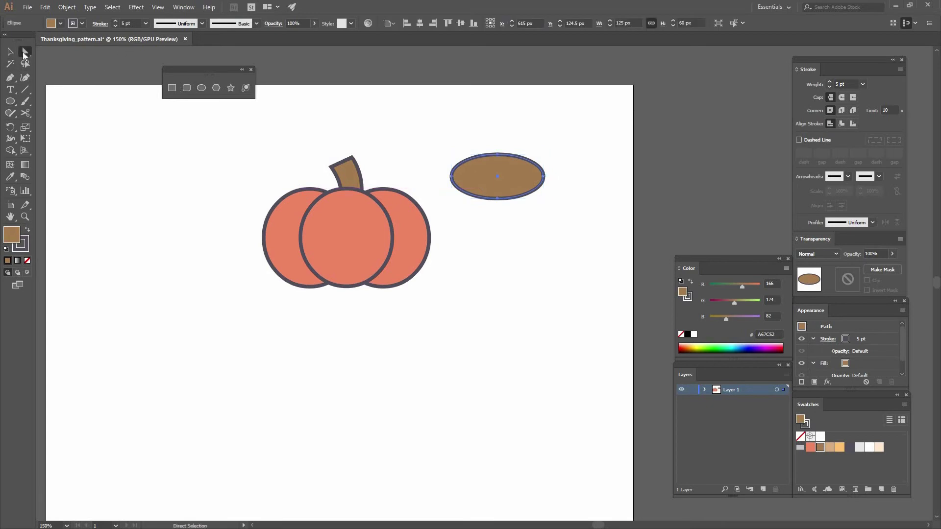
left_click(451, 176)
left_click(537, 175)
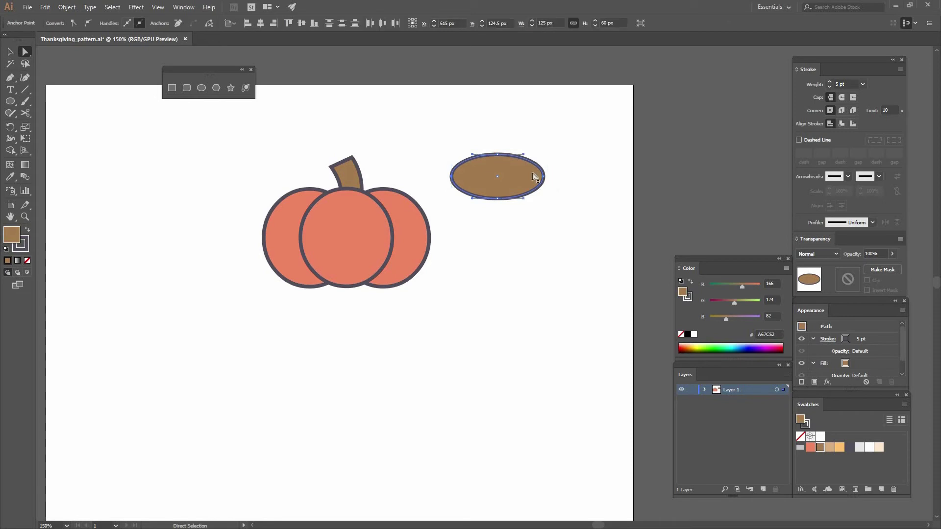
left_click(72, 21)
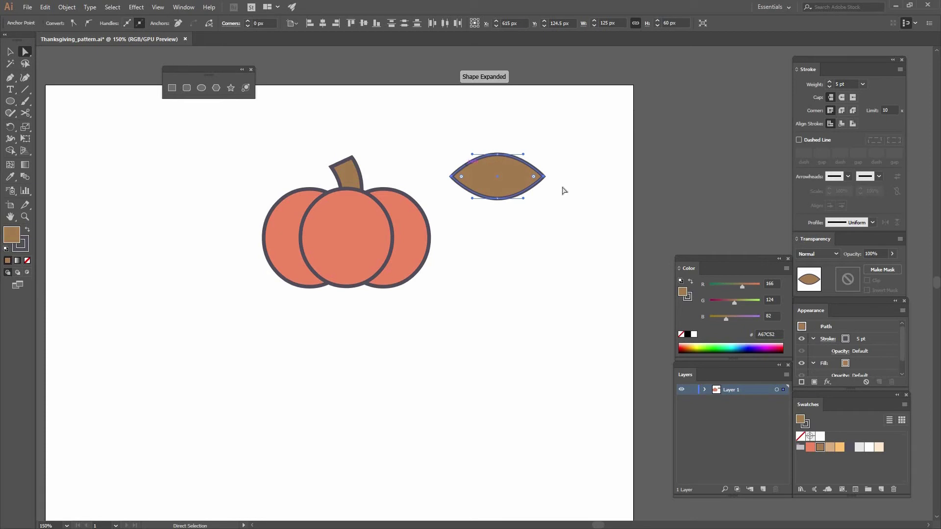
Fill the leaf shape with the light brown swatch D9AE82 and deselect it
left_click(485, 183)
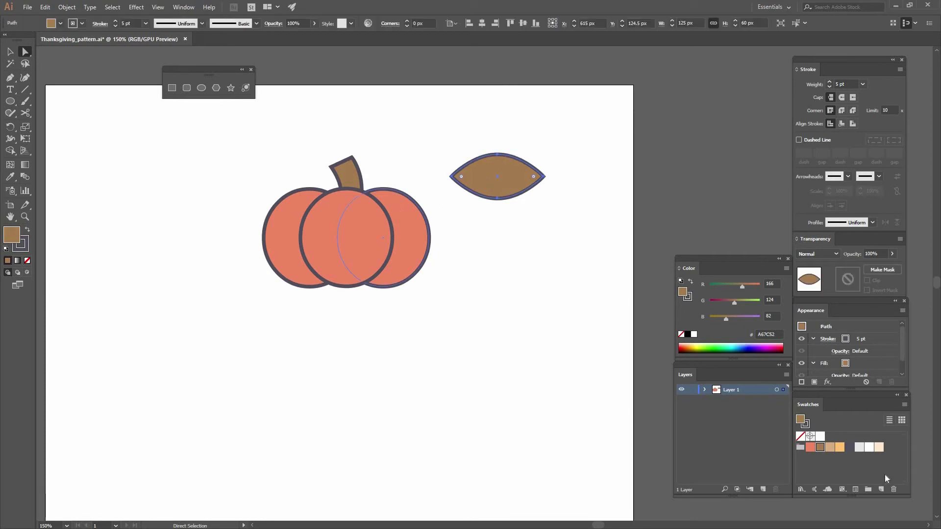
left_click(830, 448)
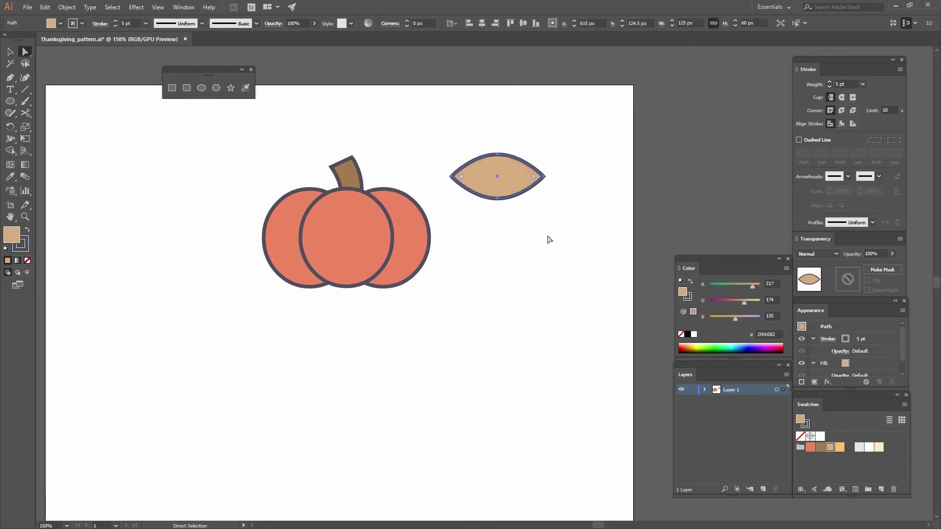
left_click(319, 152)
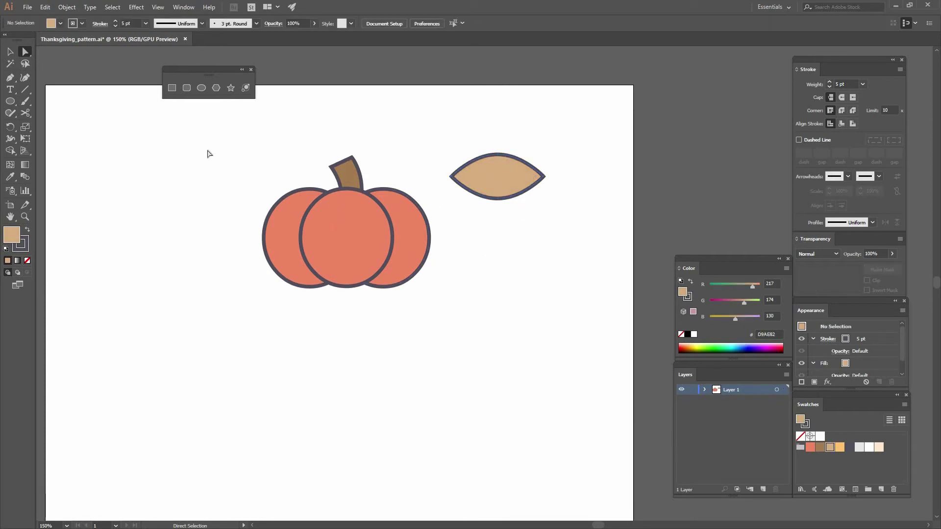
Draw a horizontal central vein about 129 px long from inside the leaf past its right tip, with no fill, and deselect it
left_click(9, 79)
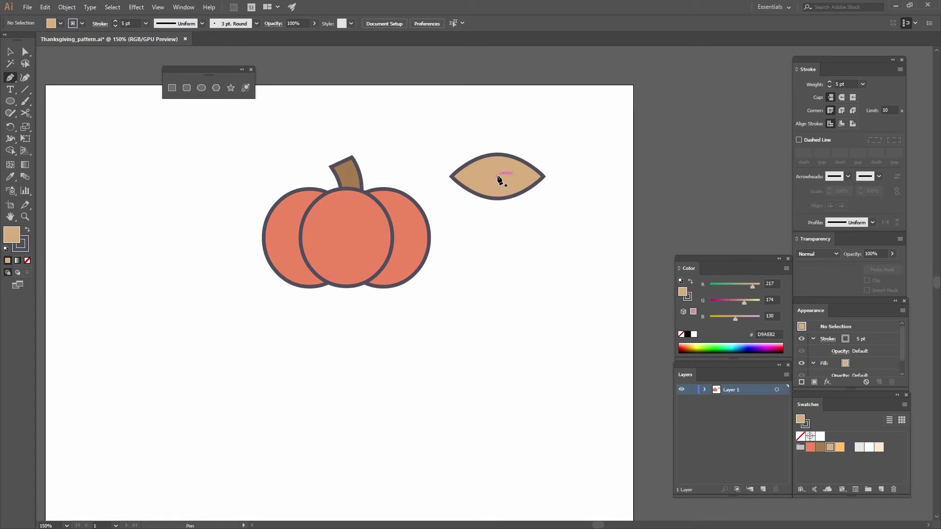
key("ctrl+z")
left_click(473, 176)
left_click(582, 176)
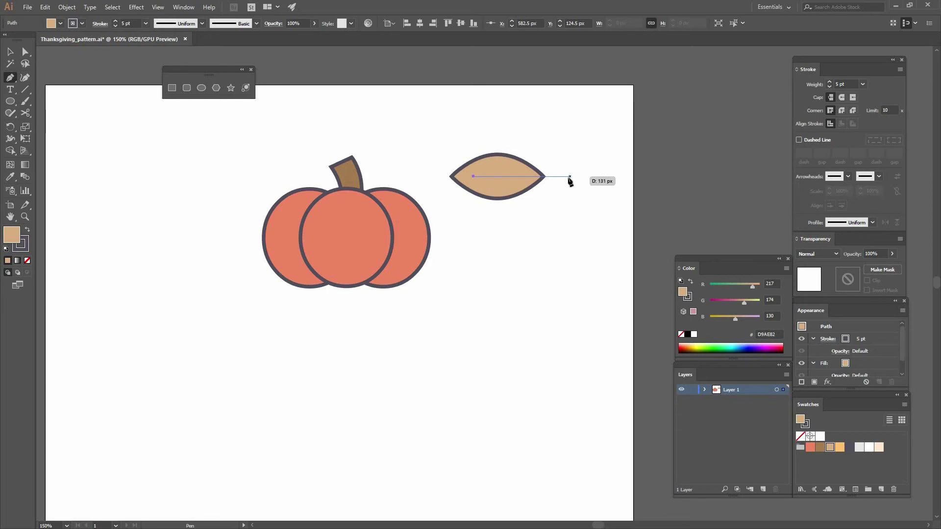
left_click(569, 176, "shift")
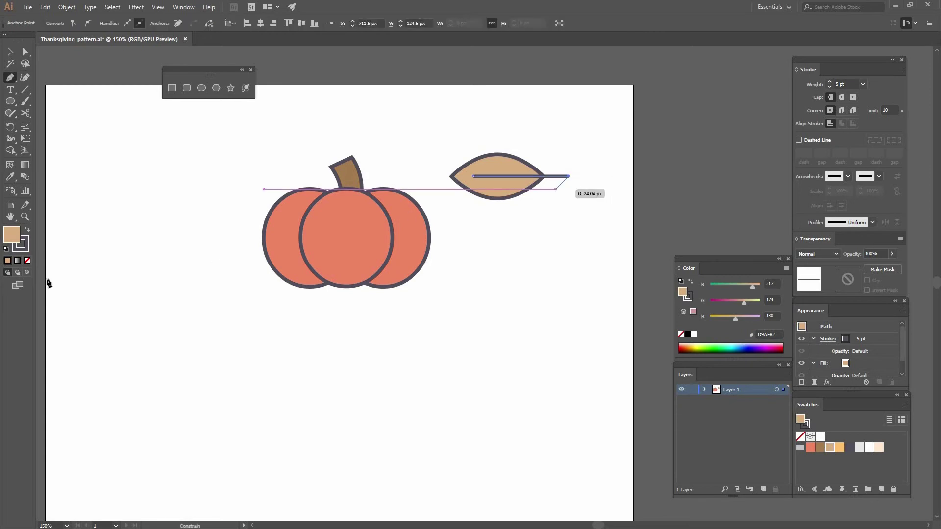
left_click(27, 261)
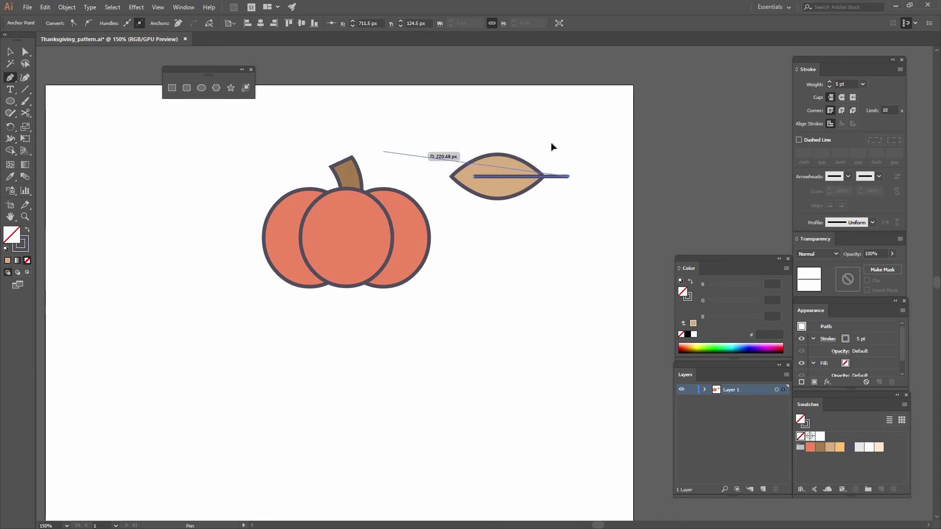
key("v")
left_click(527, 169)
left_click(545, 139)
Draw a diagonal side vein from the central vein down to the leaf's lower left edge
key("ctrl+plus")
left_click_drag(443, 138, 373, 166)
key("p")
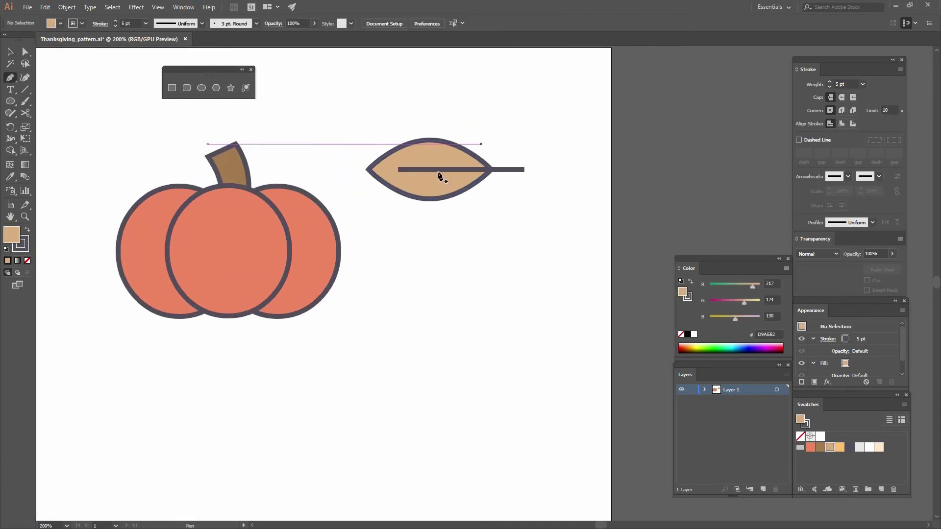
left_click(409, 195)
left_click(507, 241, "ctrl")
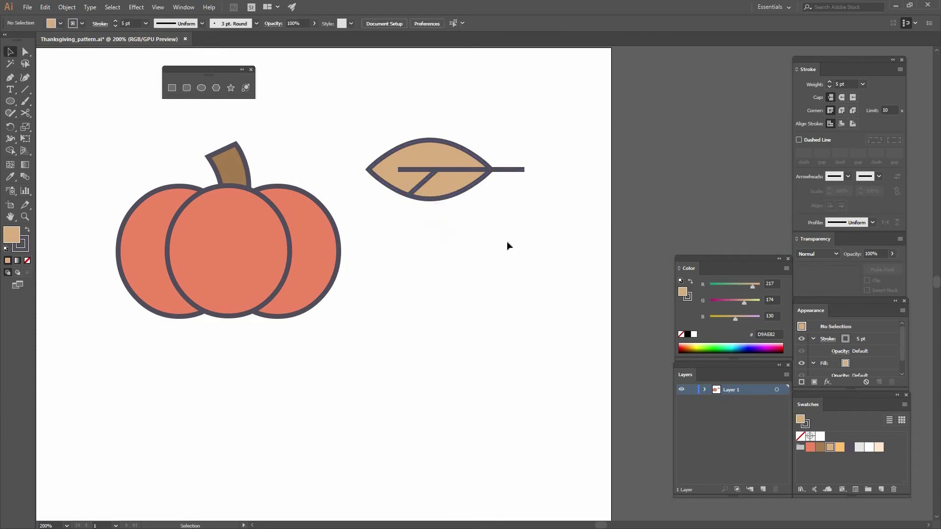
Duplicate the diagonal side vein to the right and extend the copy's lower end to the leaf's edge
left_click_drag(424, 183, 445, 188)
left_click(484, 222)
left_click(25, 51)
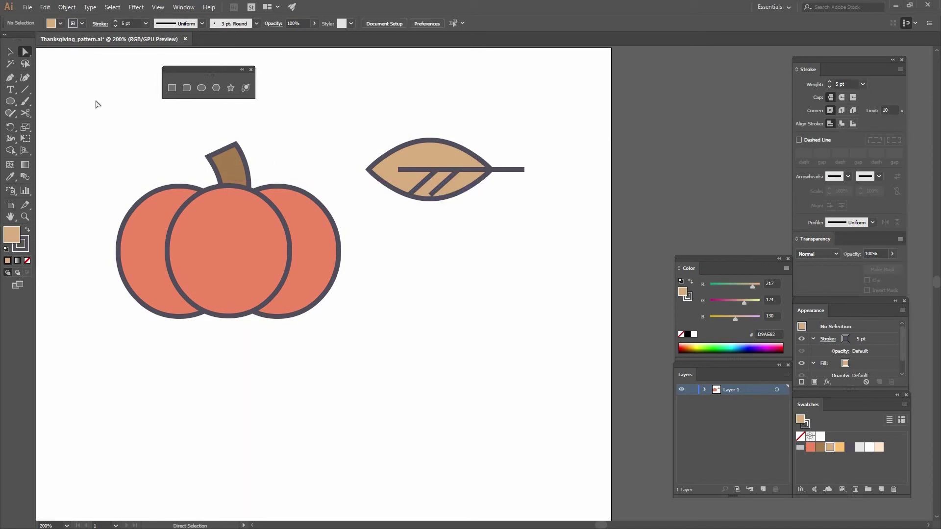
left_click(427, 196)
left_click_drag(426, 199, 425, 198)
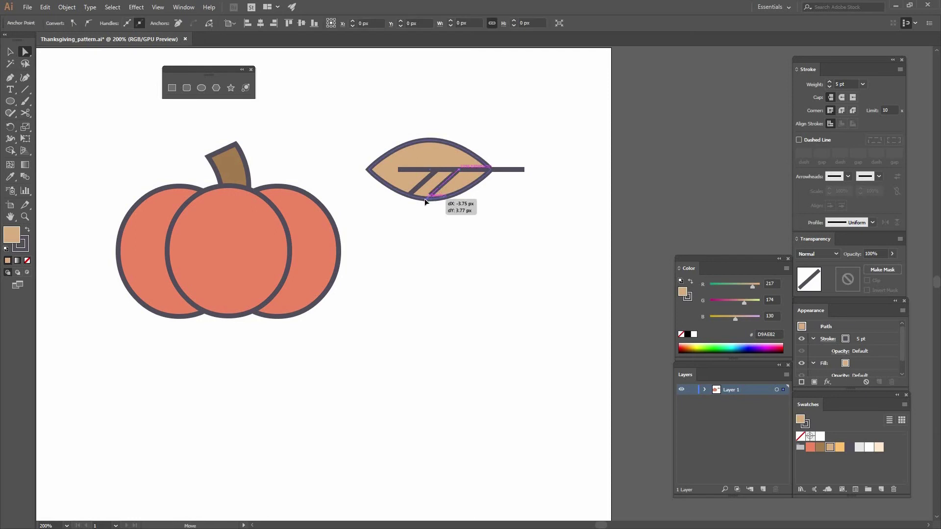
left_click(456, 327)
key("v")
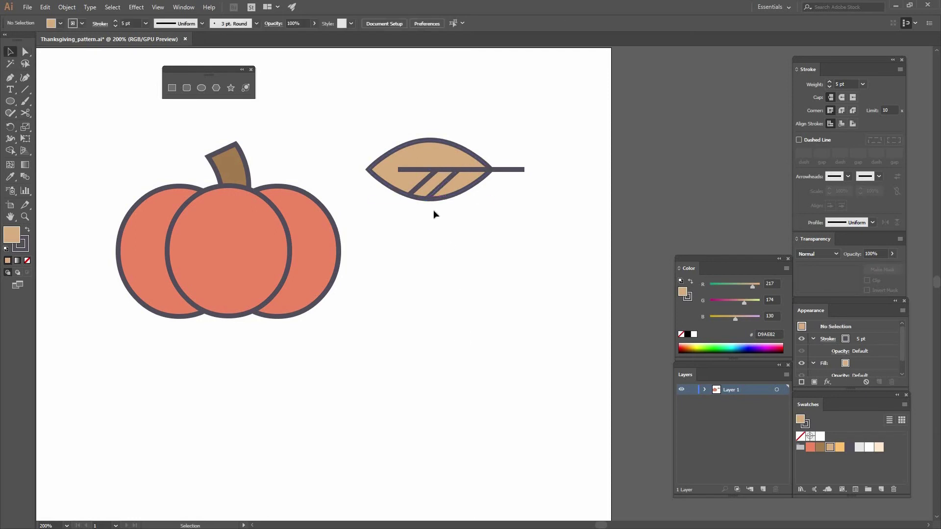
Create a circle 175 px wide and 175 px high in the empty area below the leaf
left_click_drag(412, 283, 367, 221)
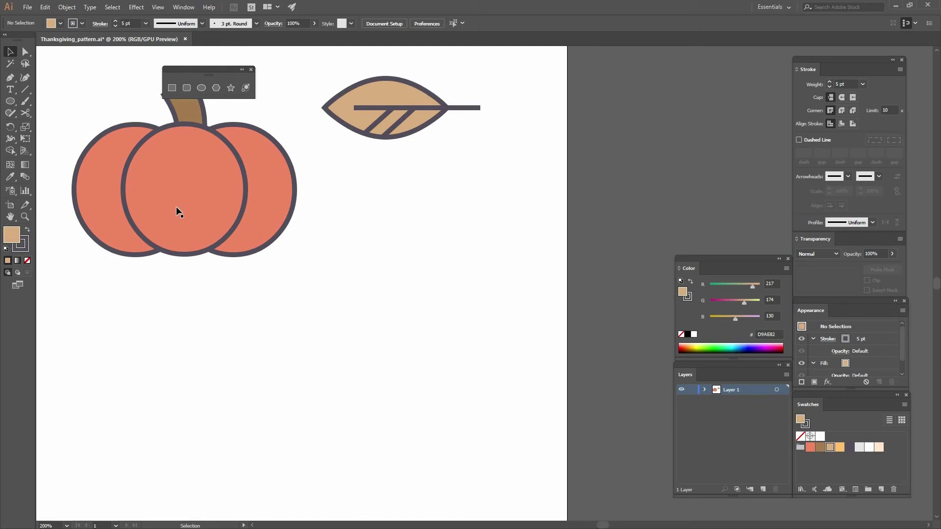
left_click(201, 87)
left_click(383, 282)
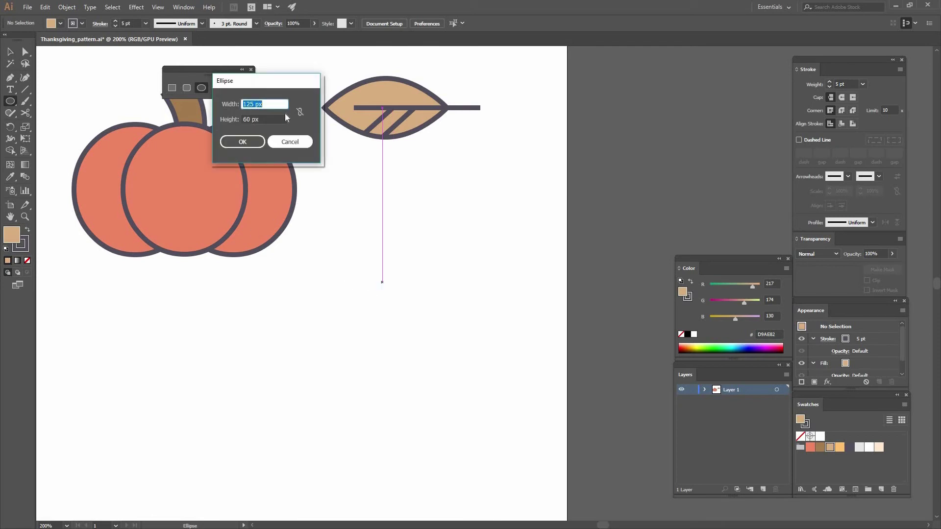
type("175")
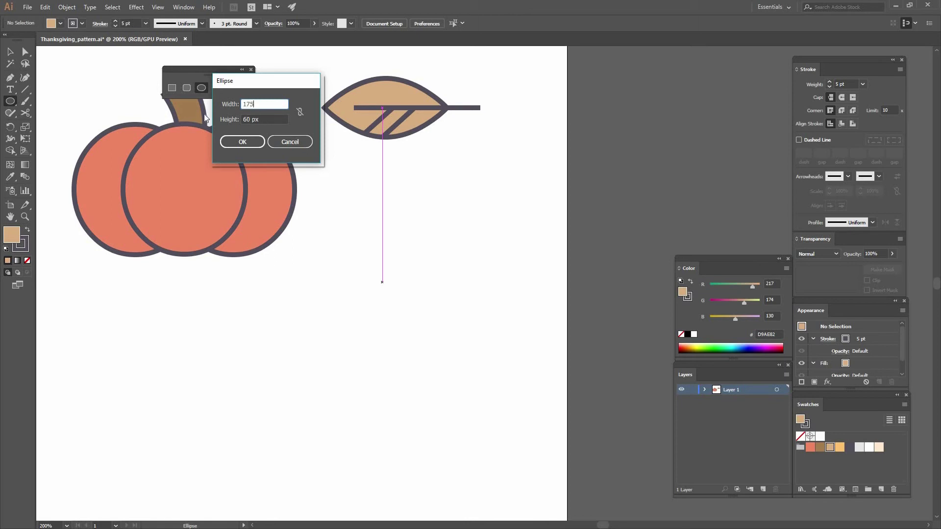
key("Tab")
type("175")
left_click(243, 141)
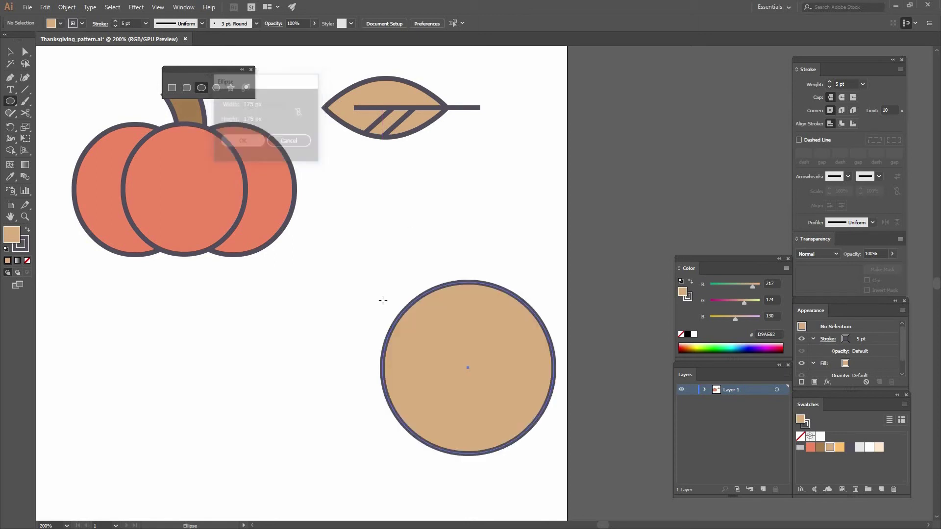
Move the large circle up and left beneath the leaf, fill it with the yellow swatch FFC170, and deselect it
key("v")
left_click(465, 369)
left_click_drag(416, 320, 368, 270)
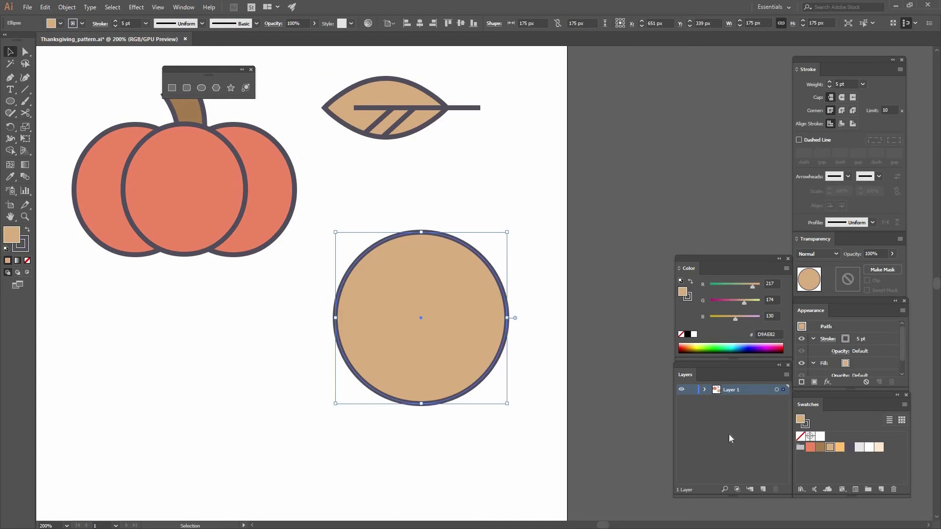
left_click(838, 449)
left_click(472, 396)
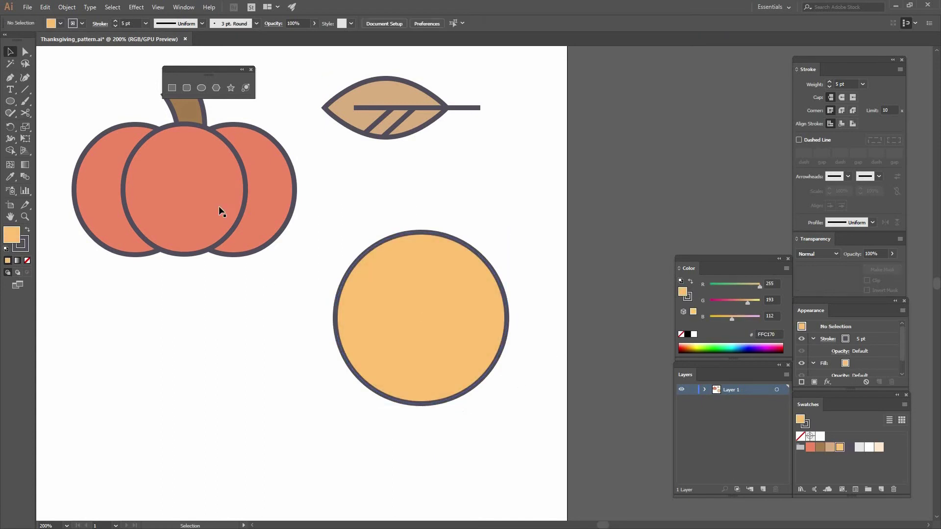
Delete the large circle's bottom anchor point to leave only the upper half, and deselect it
left_click(26, 52)
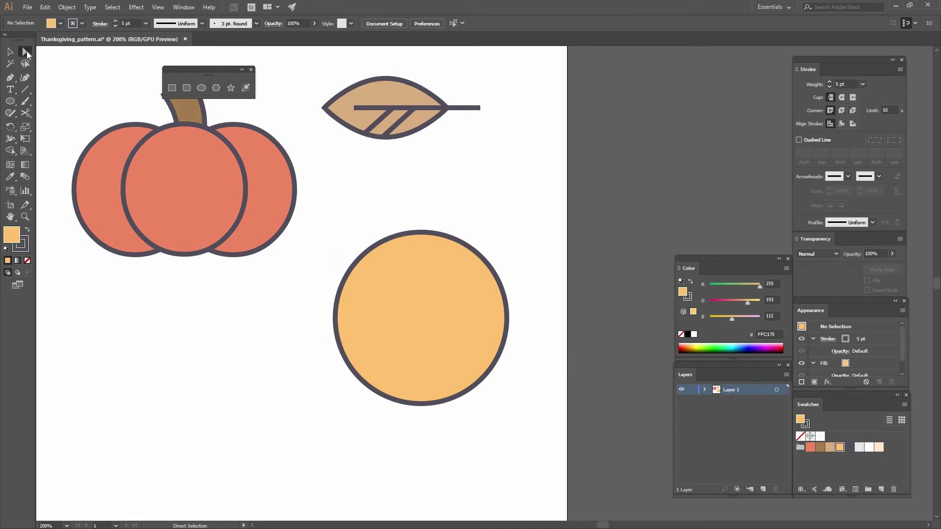
left_click_drag(437, 432, 373, 396)
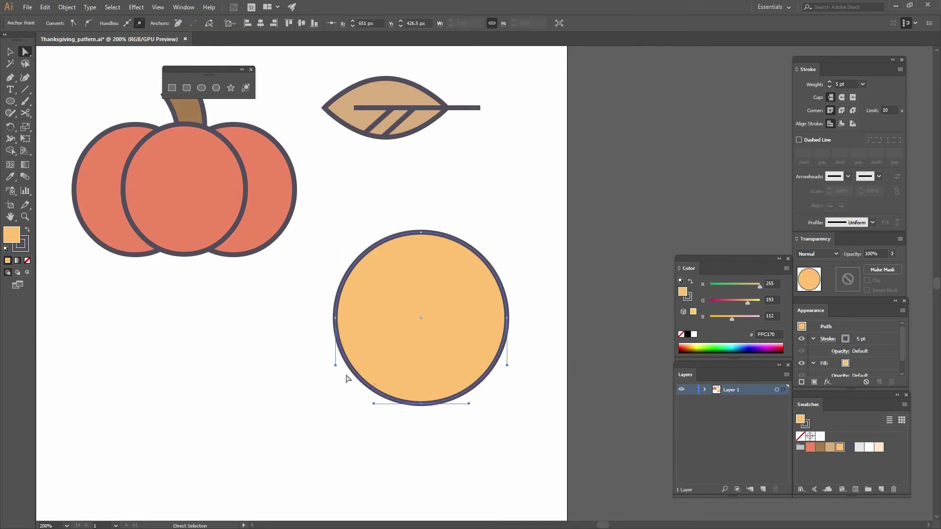
key("Delete")
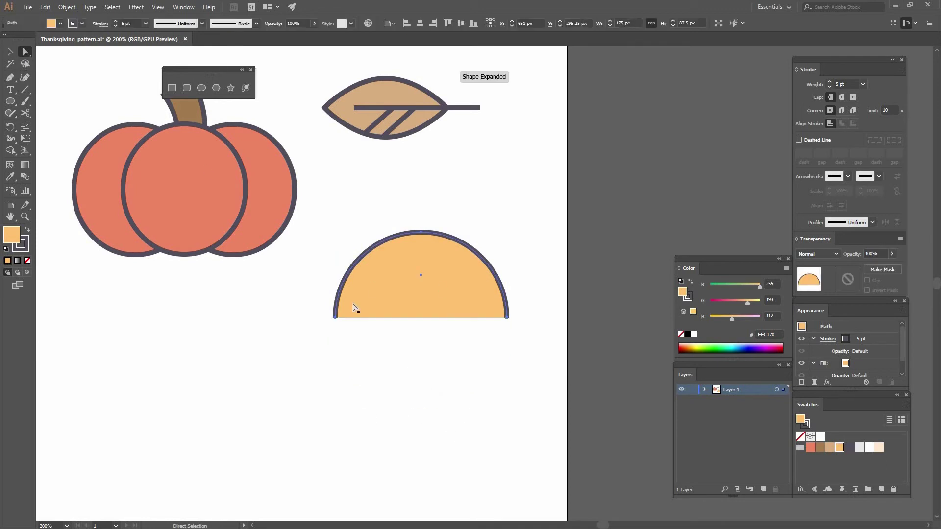
key("ctrl+shift+a")
key("v")
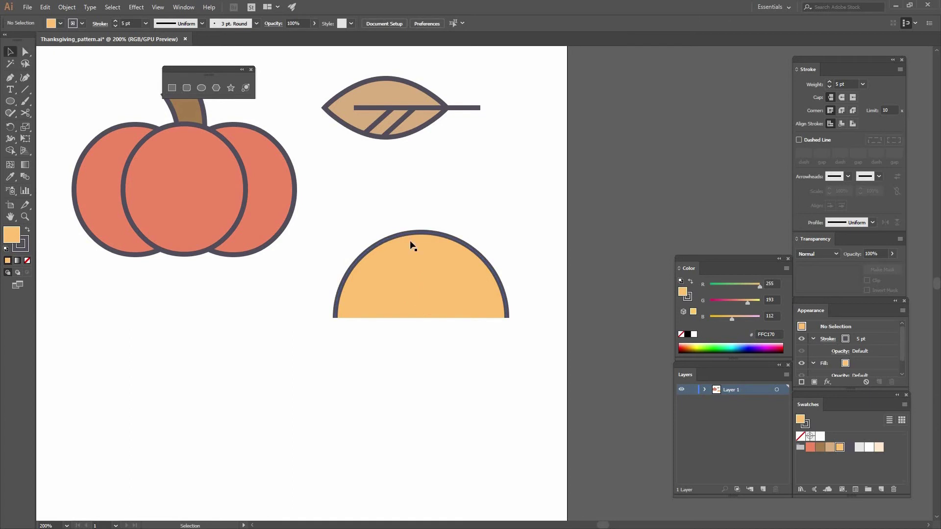
Select the half circle's top anchor point and try to move it to the right freehand
key("a")
left_click(421, 234)
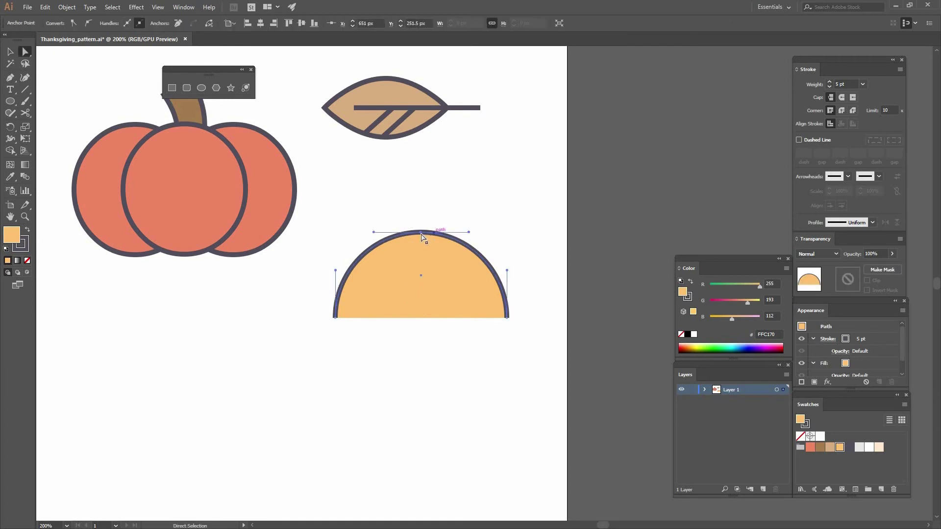
left_click_drag(435, 232, 456, 236)
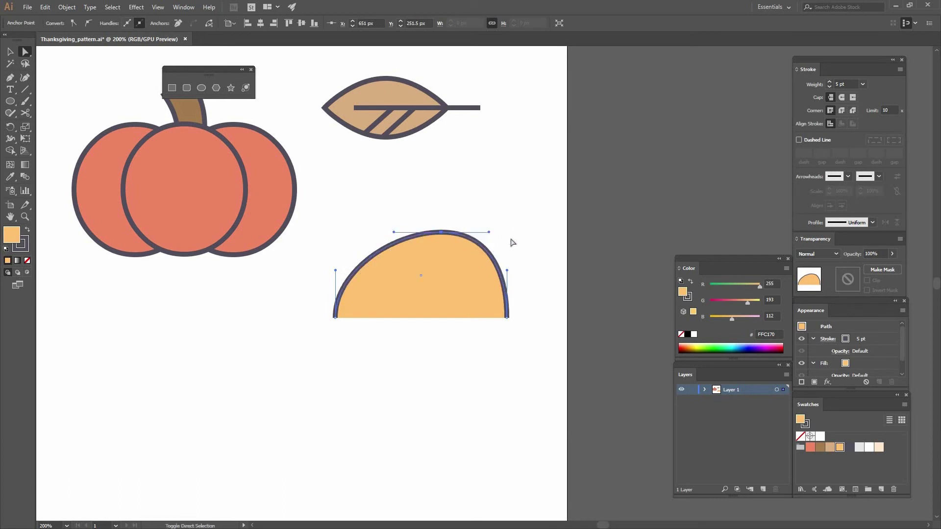
left_click(506, 229)
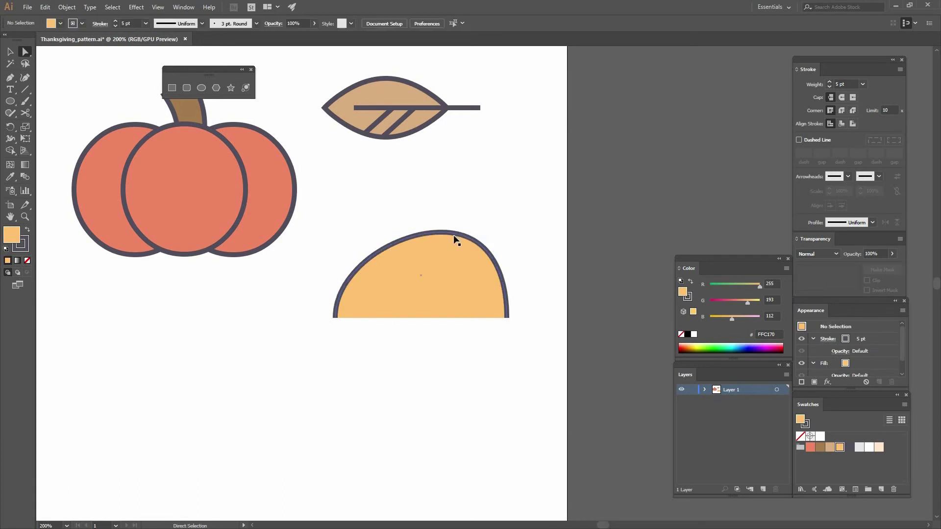
key("ctrl+z")
left_click_drag(433, 232, 429, 233)
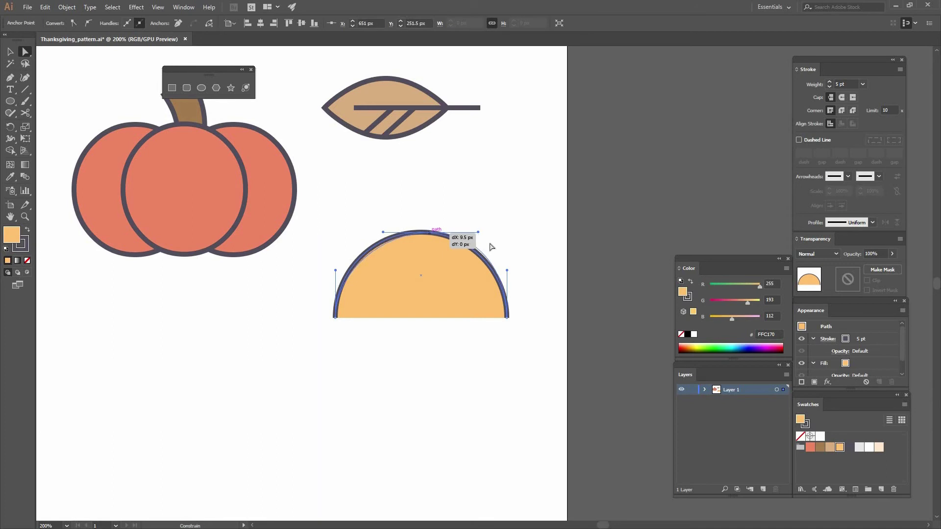
key("ctrl+z")
Nudge the half circle's top anchor point right to X 665 px and deselect the shape
key("Right")
key("Right")
key("Right")
key("Right")
key("Right")
key("Right")
key("Right")
key("Right")
key("Right")
key("Right")
key("Right")
key("Right")
key("Right")
key("Right")
key("Right")
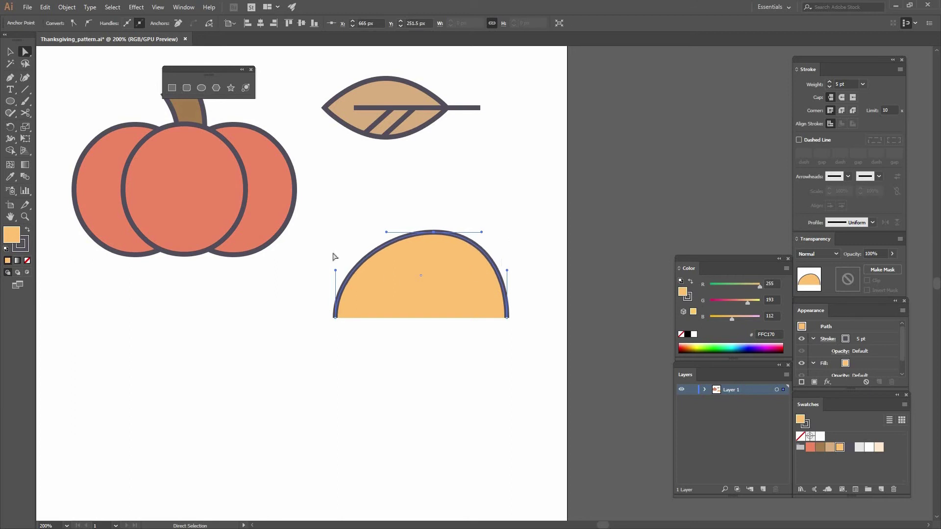
key("ctrl+shift+a")
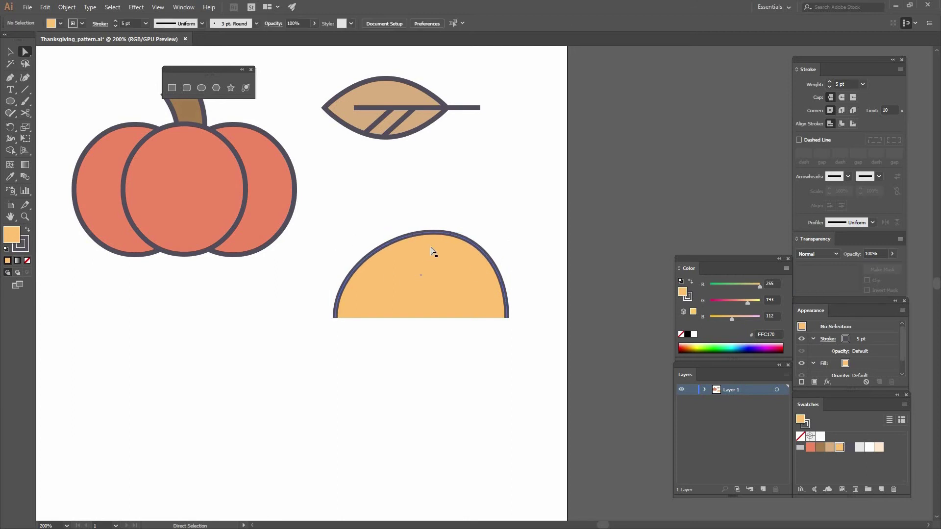
Create a 50 px circle with linked width and height on top of the yellow half circle
key("l")
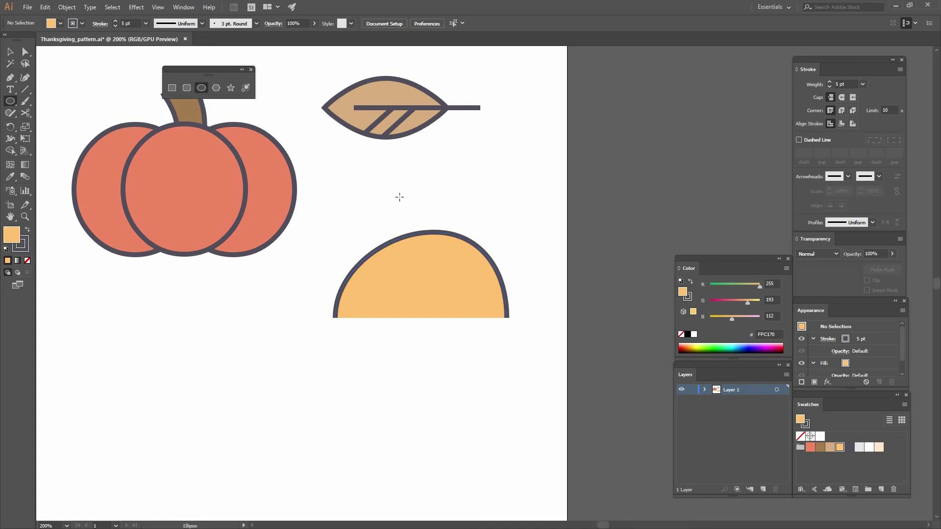
left_click(398, 197)
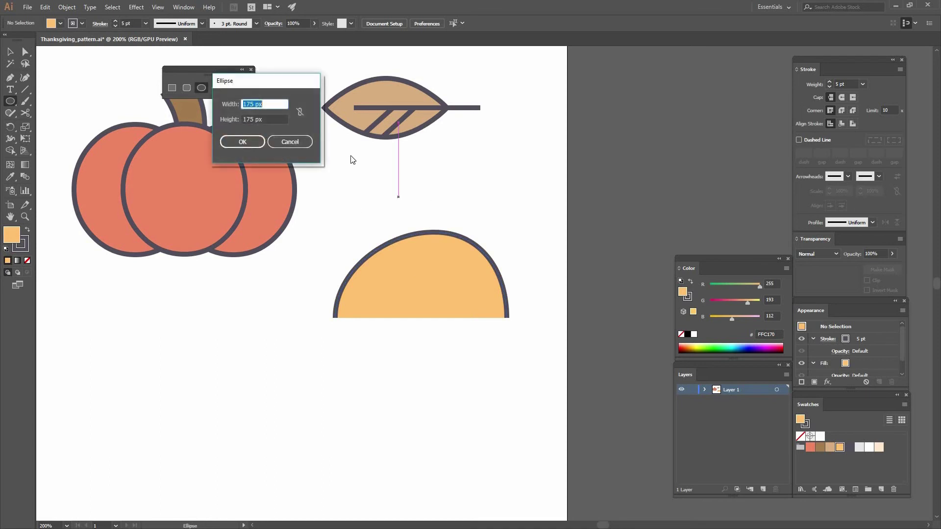
left_click(300, 114)
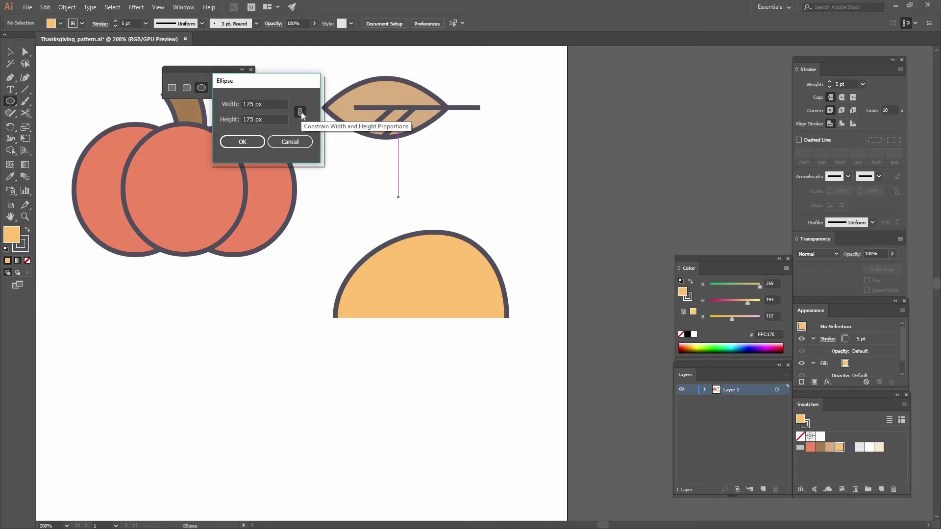
left_click_drag(273, 104, 237, 105)
type("50")
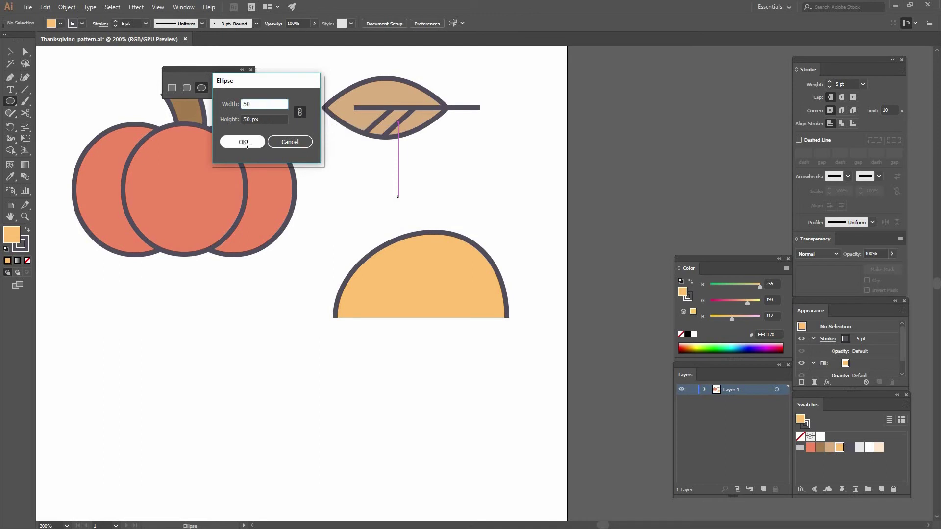
left_click(248, 144)
Create a 25 px circle and place it over the upper right edge of the 50 px circle
left_click(447, 166)
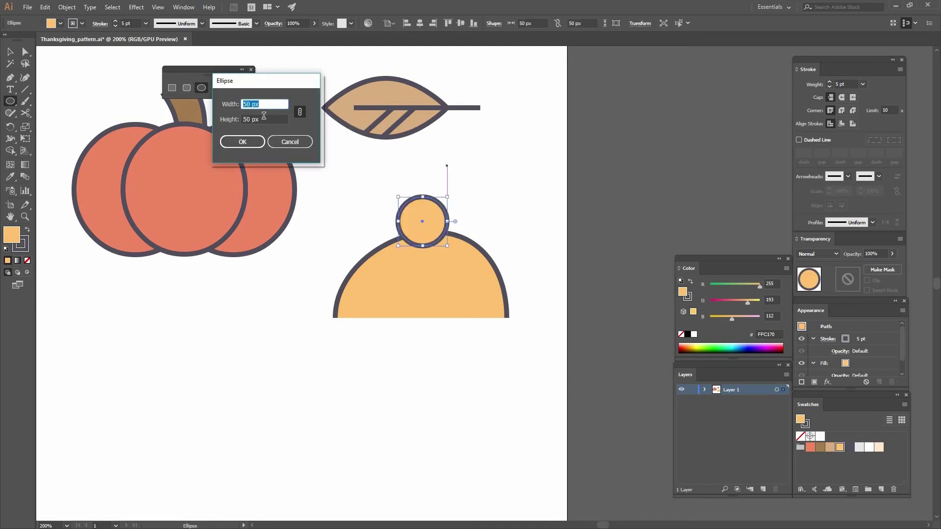
type("25")
left_click(246, 145)
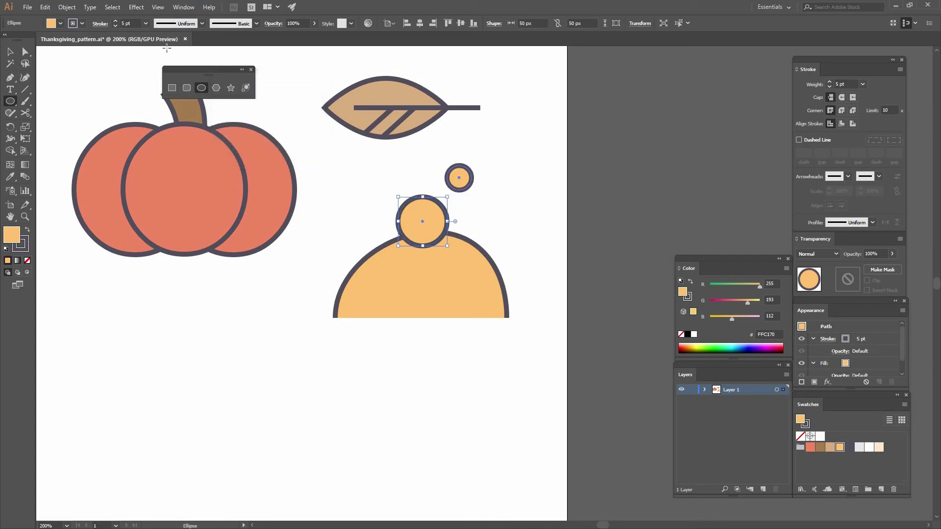
key("v")
left_click_drag(474, 182, 449, 201)
left_click(458, 215)
key("ctrl+shift+a")
left_click(490, 199)
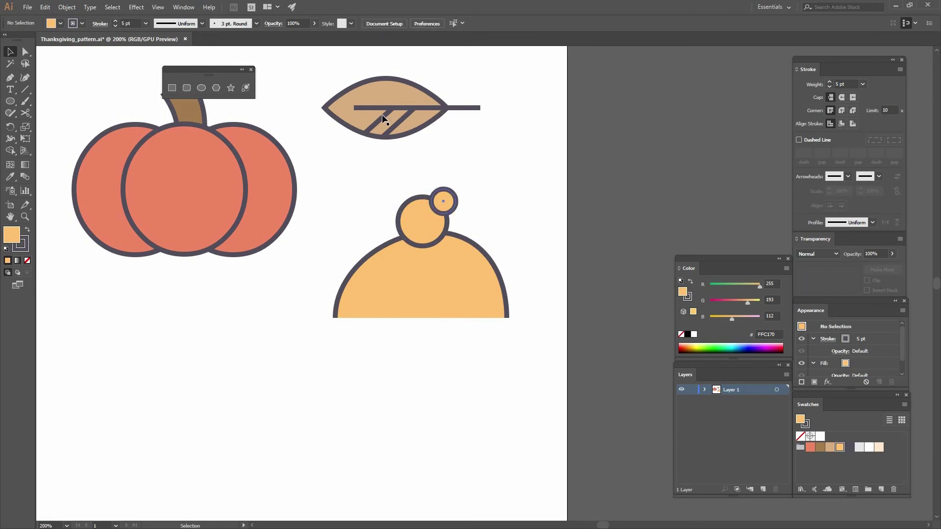
Select the smallest circle and check its width and height
left_click(445, 200)
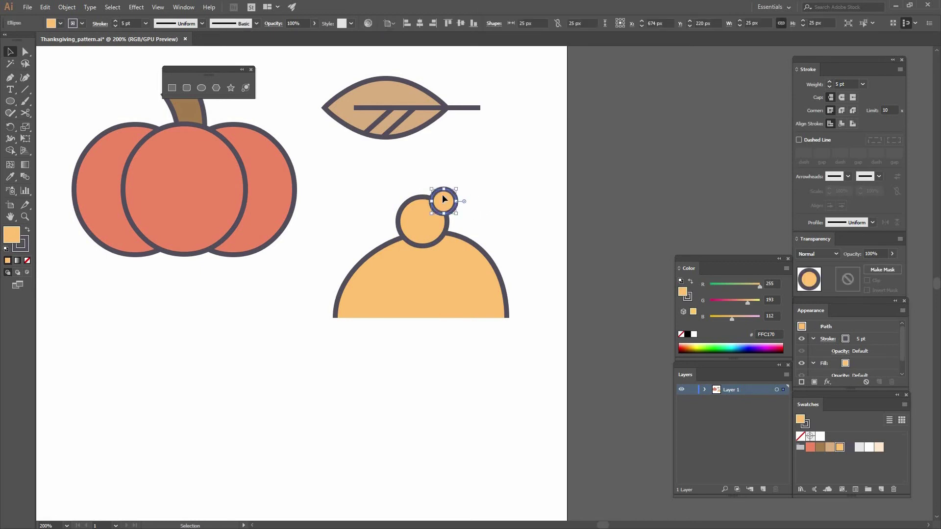
left_click(460, 169)
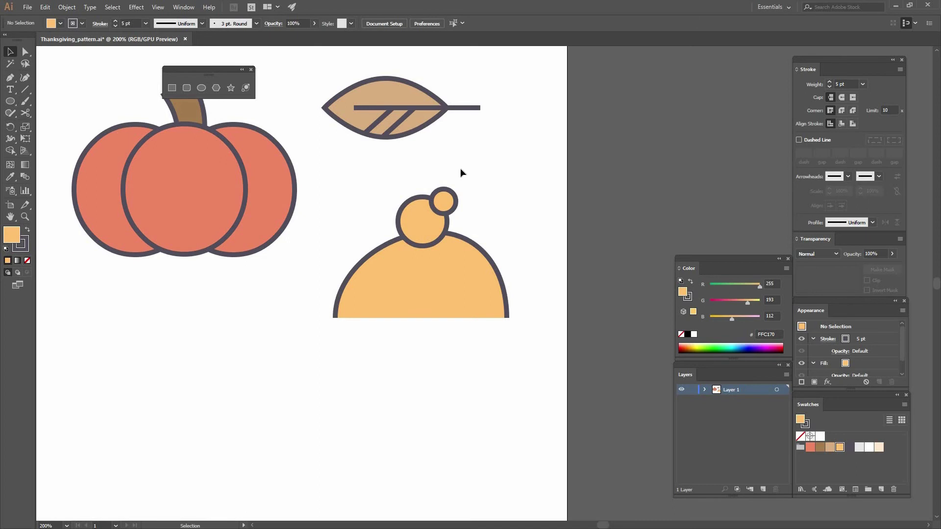
left_click(451, 203)
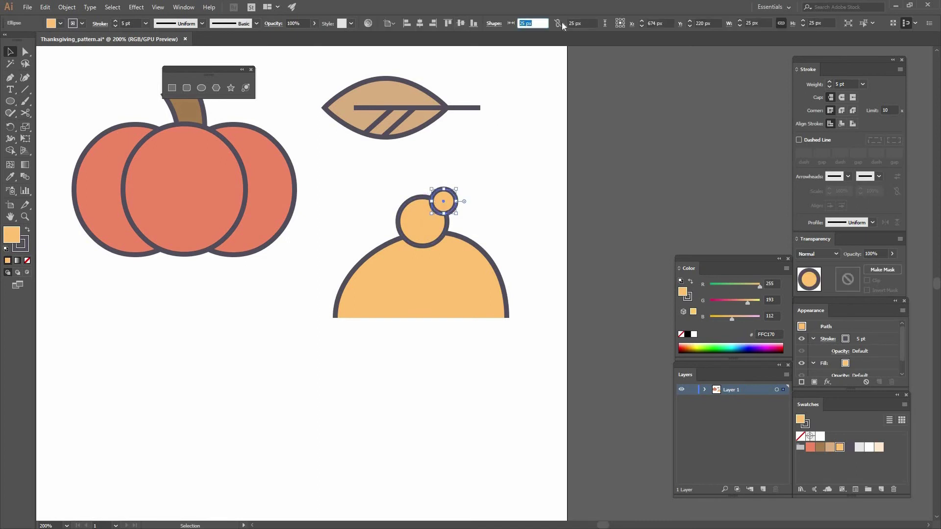
Set the smallest circle's width and height to 30 px with linked proportions and deselect it
left_click(558, 23)
left_click(529, 23)
type("30")
key("Return")
left_click(377, 174)
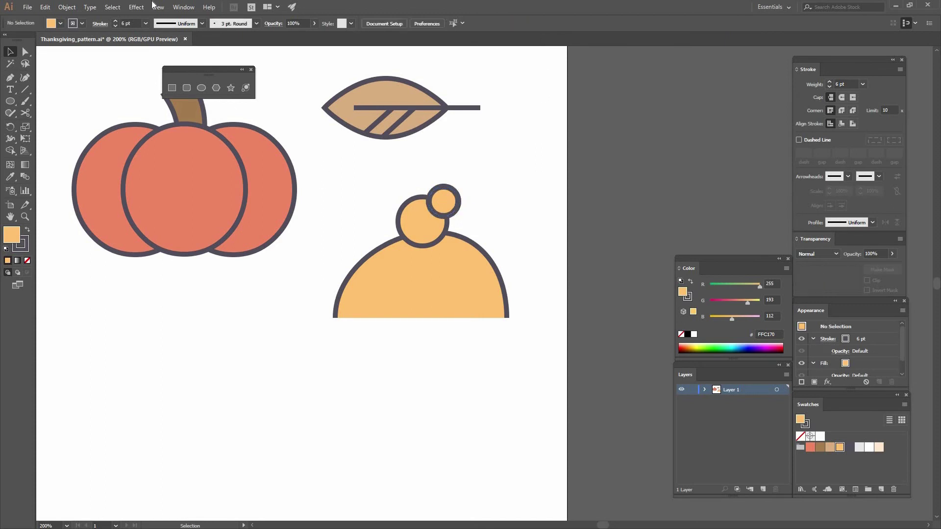
Show the Pathfinder options and unite the 50 px and 30 px circles into one shape
left_click(180, 8)
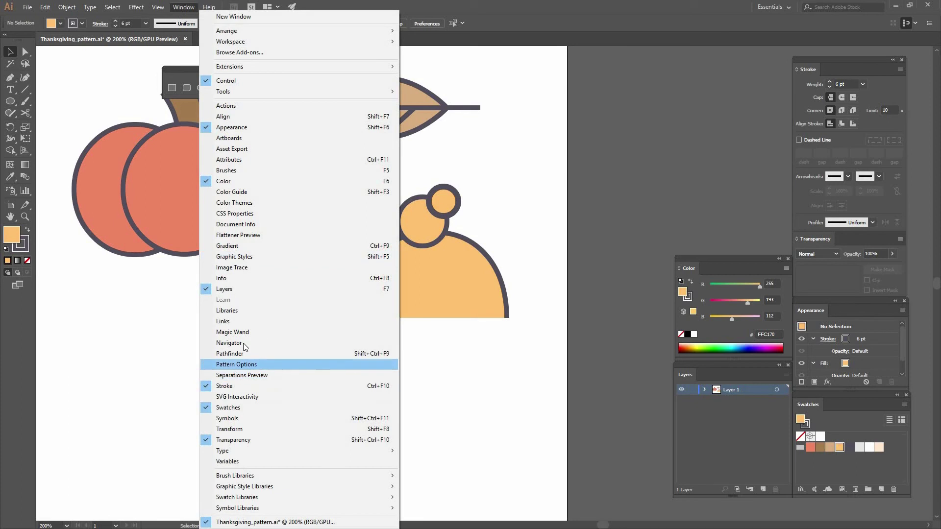
left_click(267, 353)
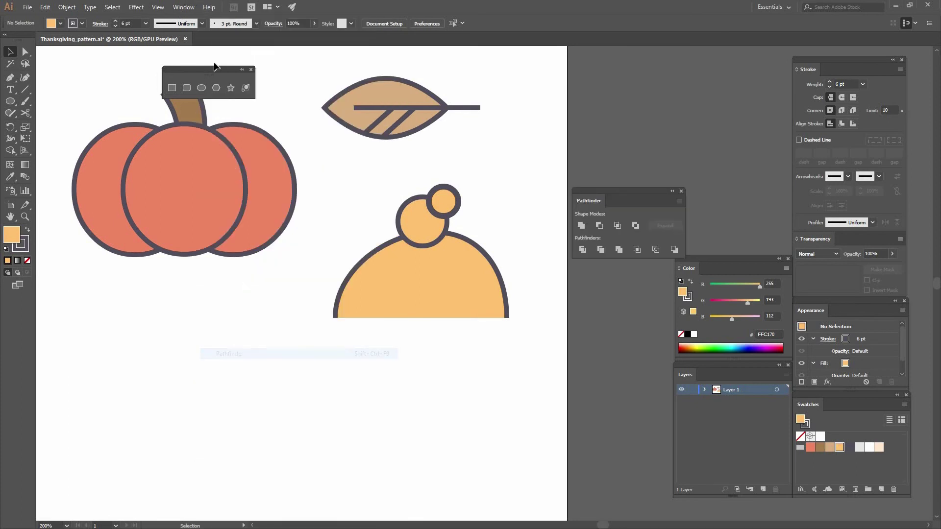
left_click(184, 6)
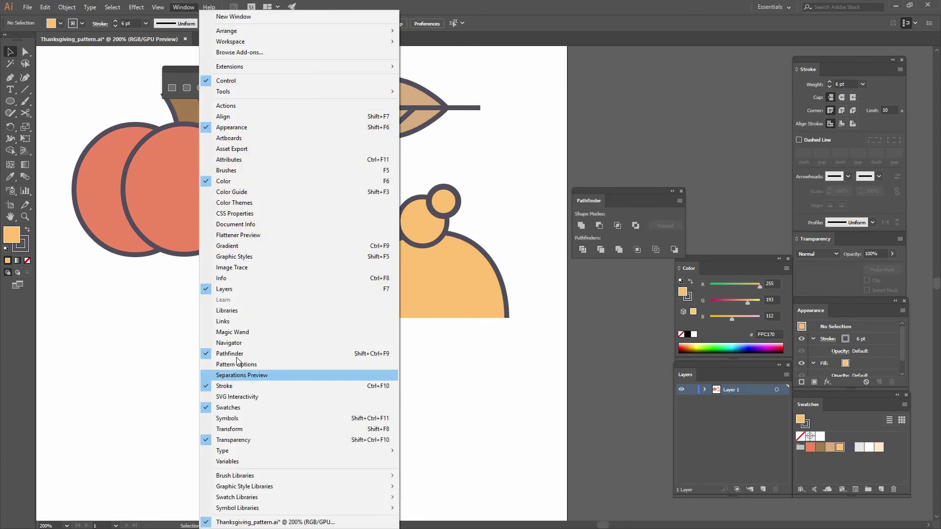
left_click(588, 214)
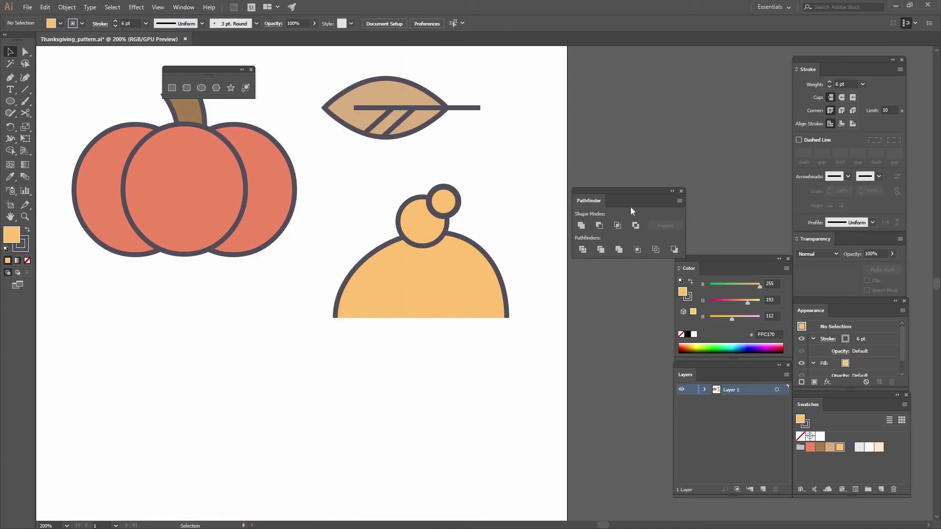
left_click_drag(401, 181, 461, 230)
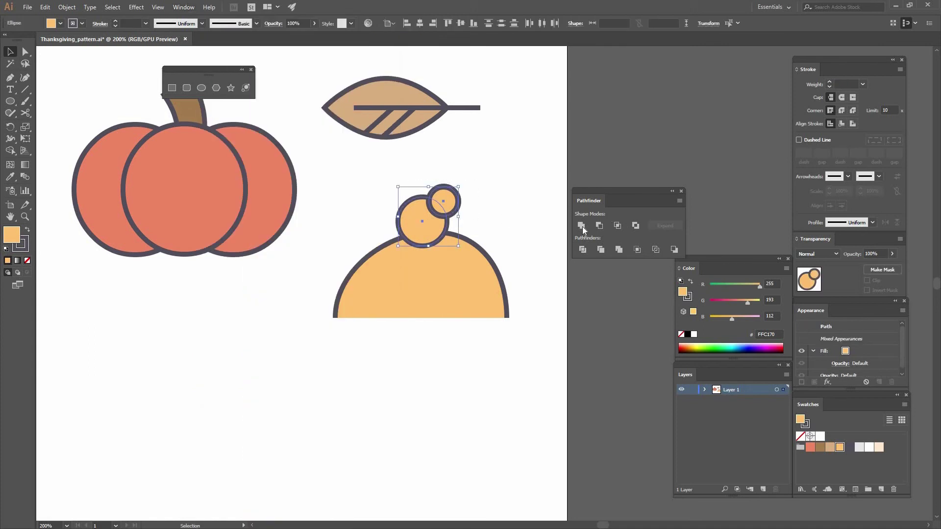
left_click(581, 226)
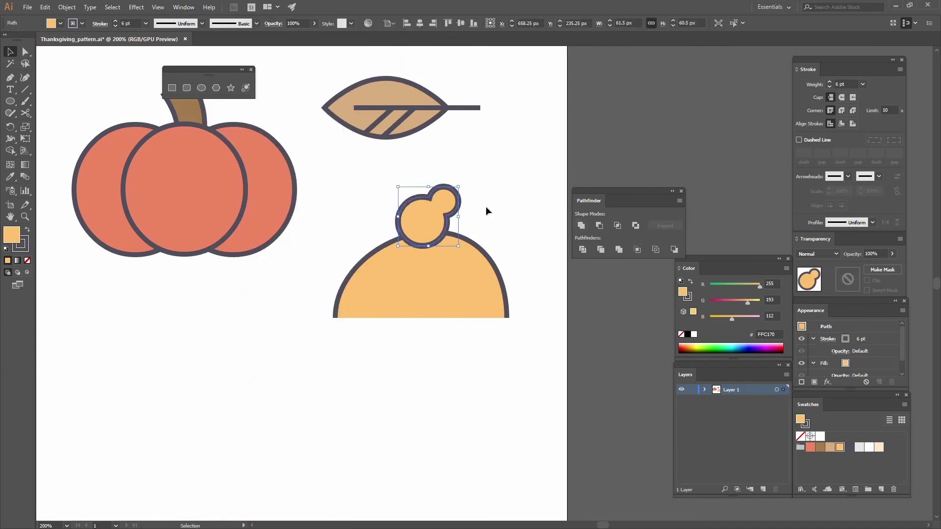
left_click(482, 219)
Set the united circles' stroke weight to 5 pt and deselect the shape
left_click(427, 196)
left_click(481, 258)
left_click(431, 216)
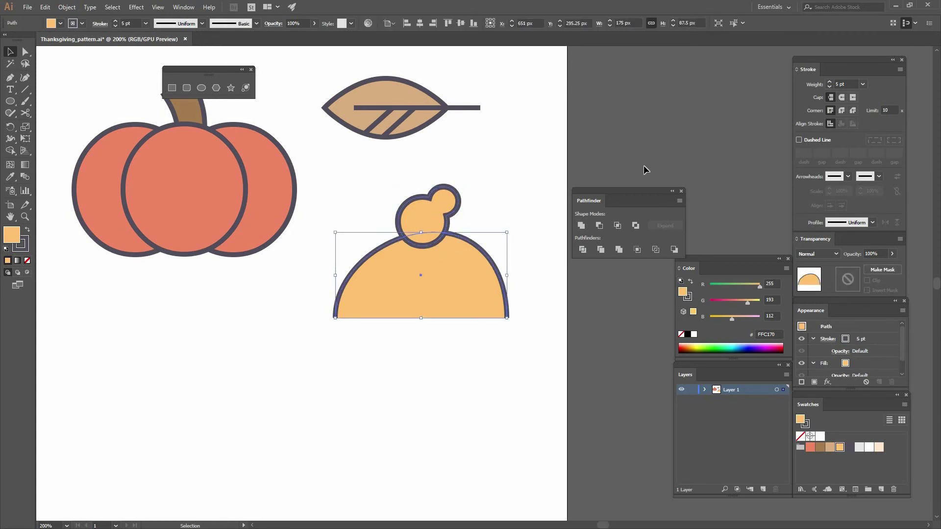
left_click(863, 84)
left_click(881, 173)
key("ctrl+shift+a")
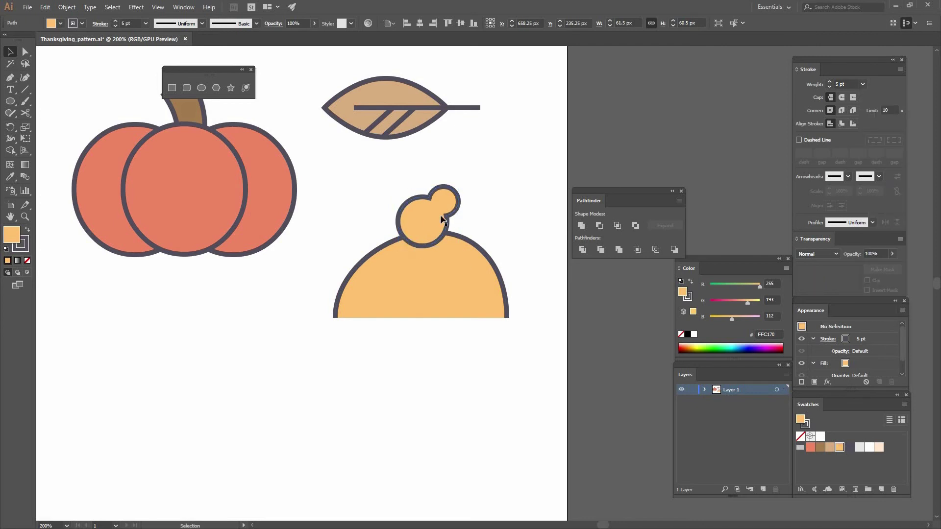
Create a 20 px circle in the empty space above and to the right of the united circles
left_click(201, 89)
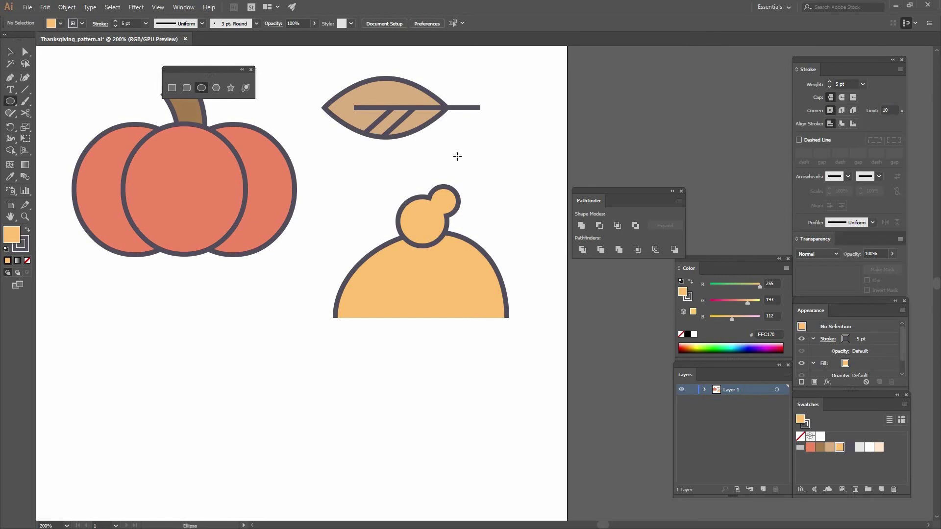
left_click(507, 169)
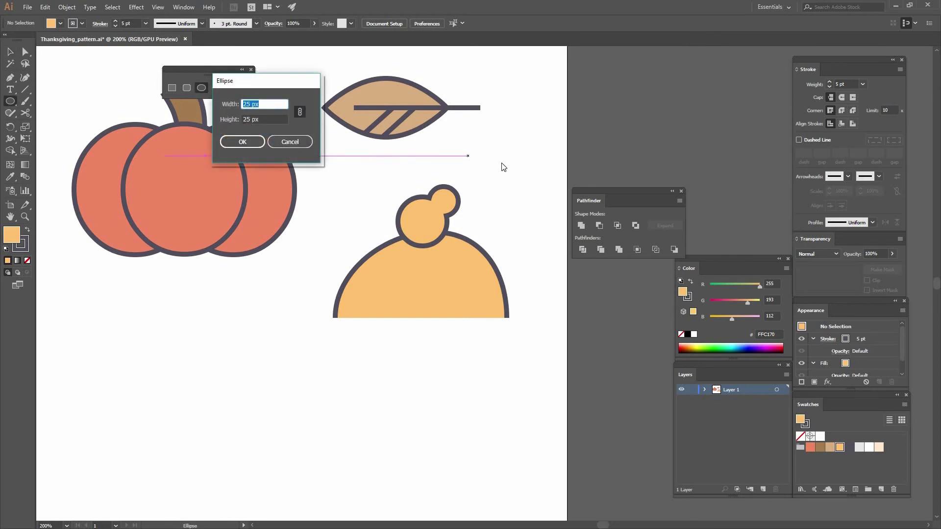
left_click(260, 142)
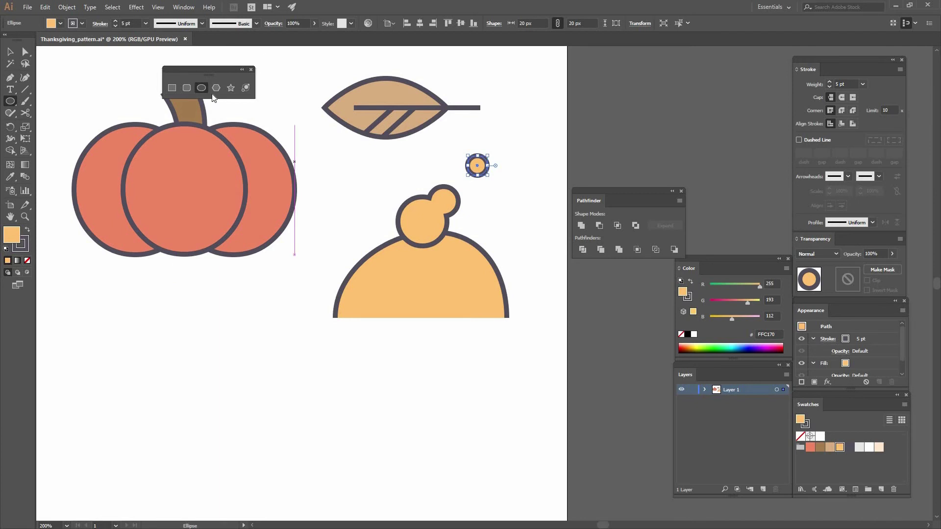
Create a rectangle 15 px wide and 40 px high beside the 20 px circle
left_click(172, 88)
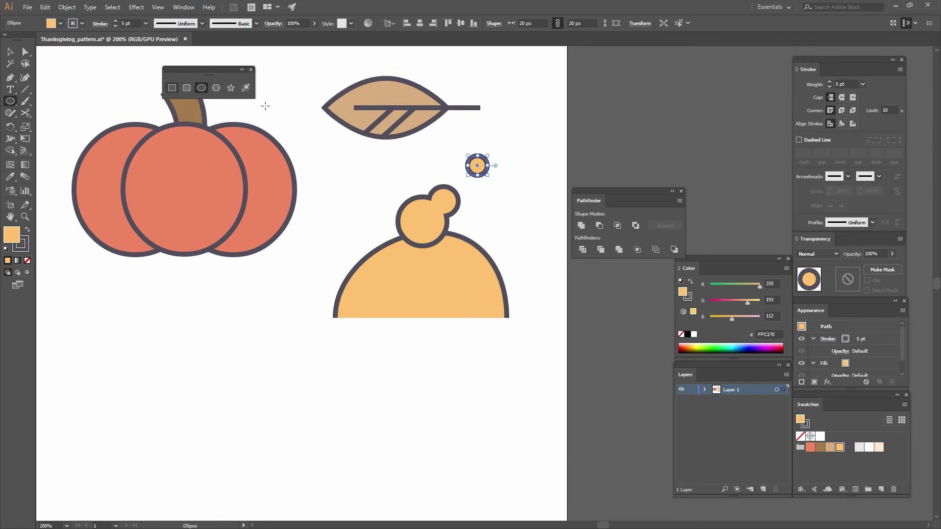
left_click(487, 155)
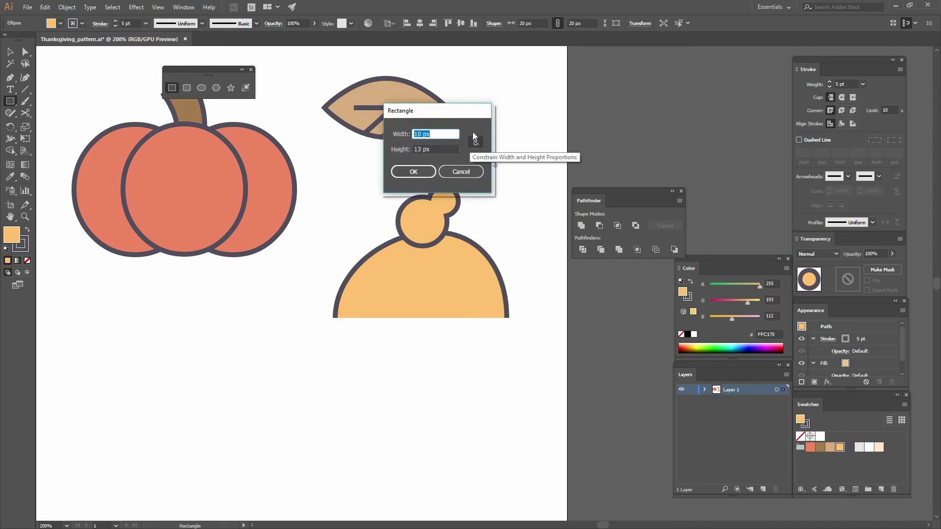
type("15")
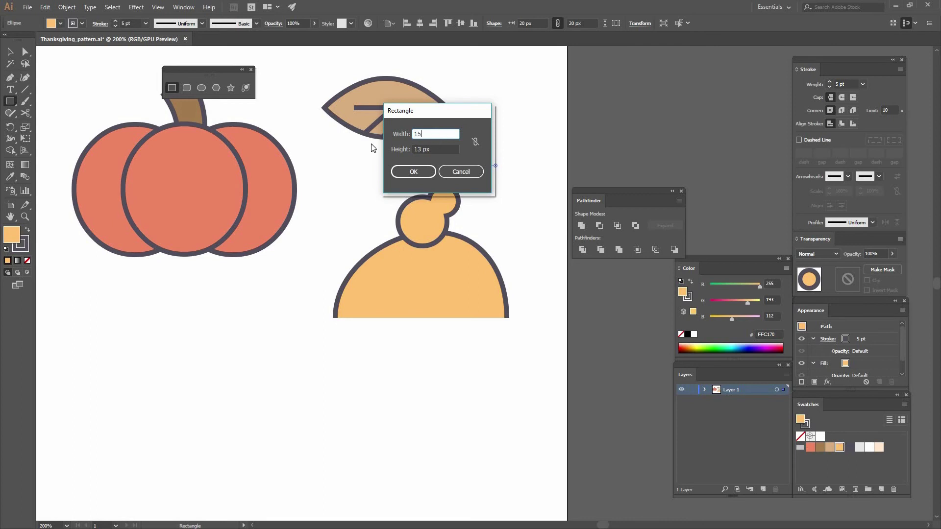
key("Tab")
type("40")
key("Return")
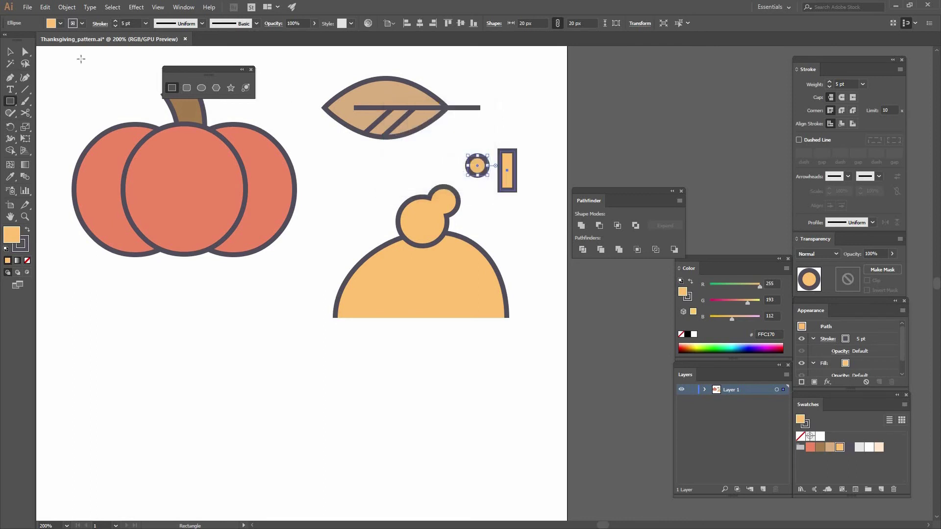
Place two overlapping 20 px circles over the small rectangle's top end and unite them
key("v")
left_click_drag(484, 169, 508, 145)
left_click(582, 225)
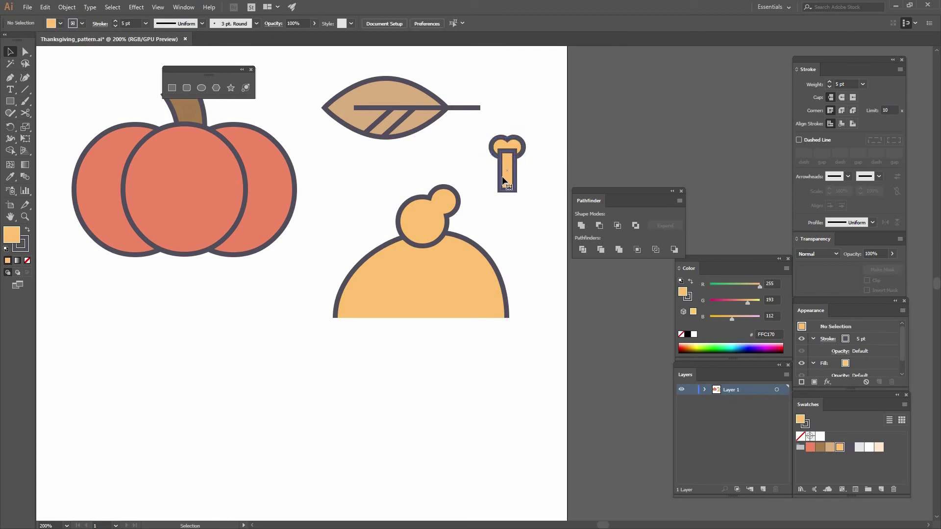
Center the narrow rectangle horizontally with the united 20 px circles and send it to the back
left_click(504, 180)
left_click(515, 153, "shift")
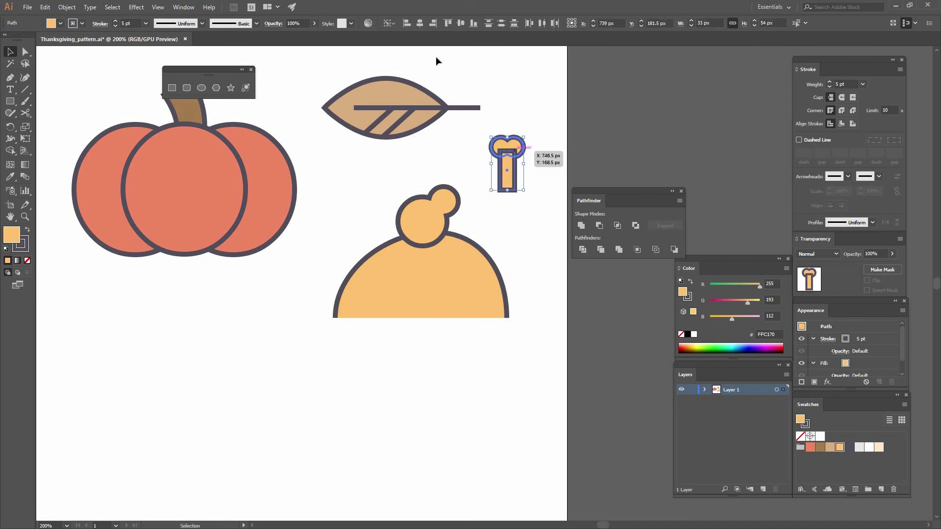
left_click(415, 25)
left_click(520, 173)
right_click(517, 173)
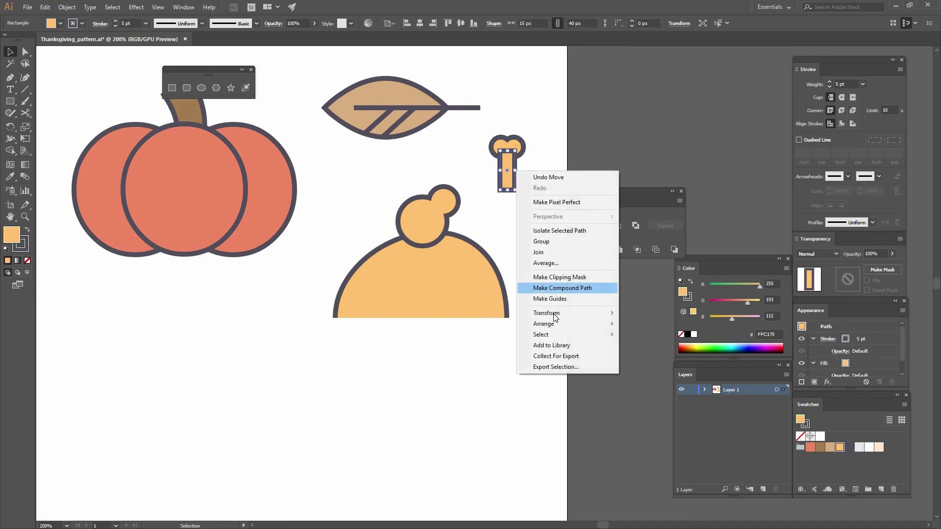
left_click(441, 356)
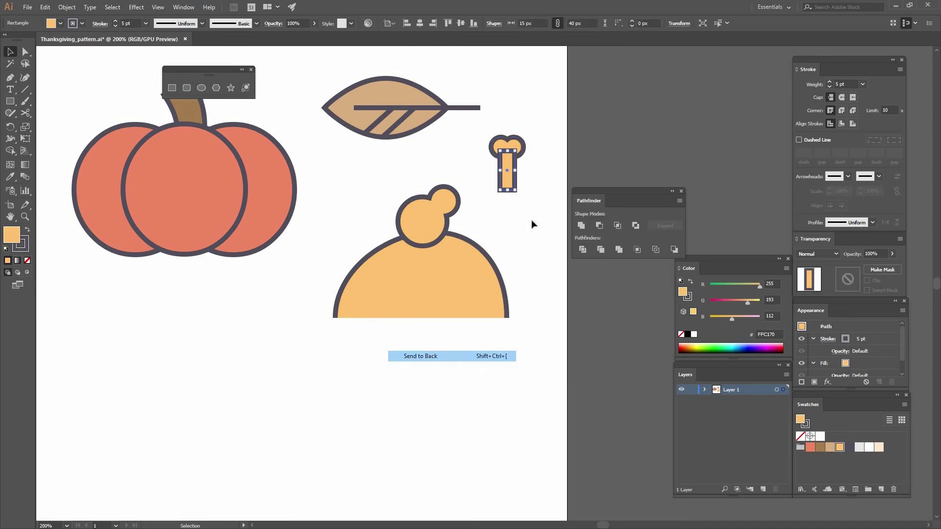
Unite the narrow rectangle with the circles on its end into a single bone shape and deselect it
left_click(487, 158)
left_click_drag(485, 138, 533, 176)
left_click(581, 225)
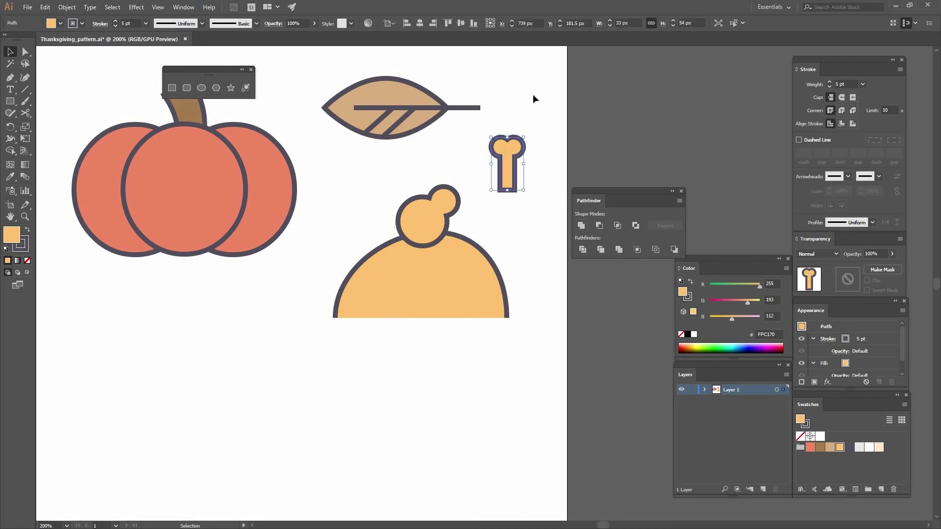
left_click(531, 115)
Fill the bone with white and place it, tilted diagonally to the upper right, over the drumstick's small end
left_click(507, 155)
key("ctrl+z")
left_click(541, 151)
left_click(516, 151)
left_click_drag(556, 151, 494, 167)
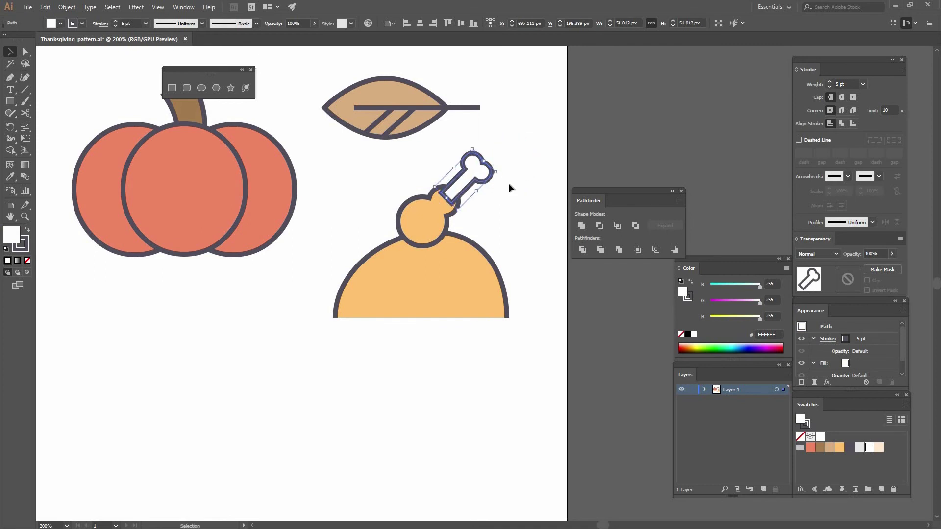
Send the white bone to the back so it sits behind the drumstick, and deselect it
right_click(475, 168)
mouse_move(505, 321)
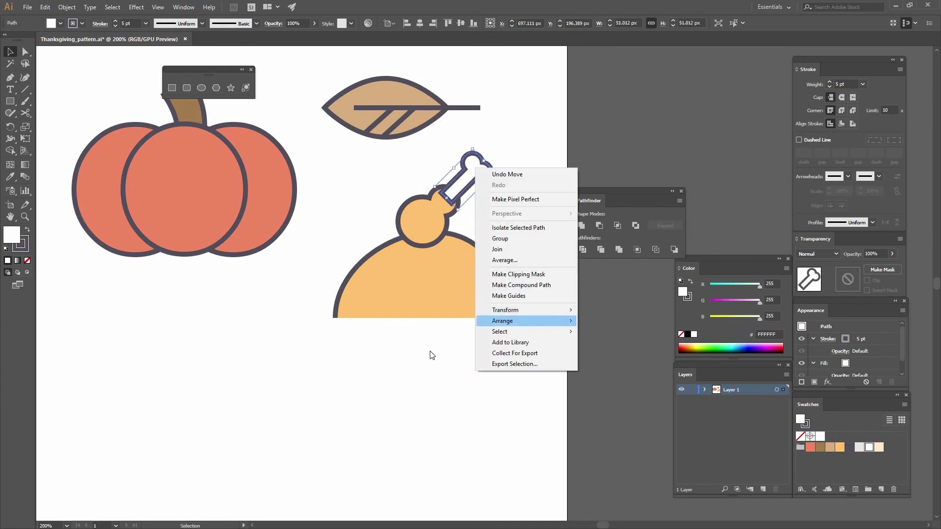
left_click(410, 353)
left_click(494, 193)
Select the bone and the drumstick together and move them over the upper right edge of the yellow half circle
left_click_drag(463, 172, 463, 174)
left_click(478, 172)
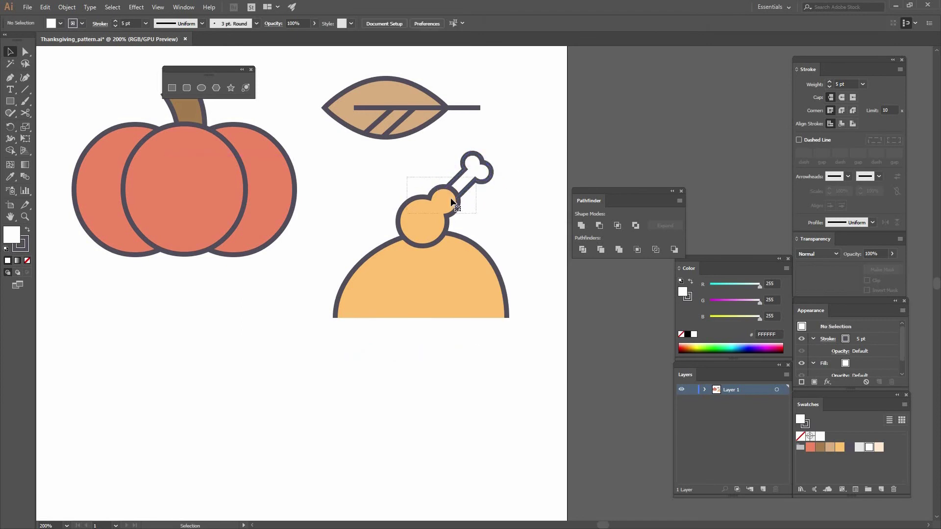
left_click(463, 213, "shift")
left_click_drag(463, 210, 519, 261)
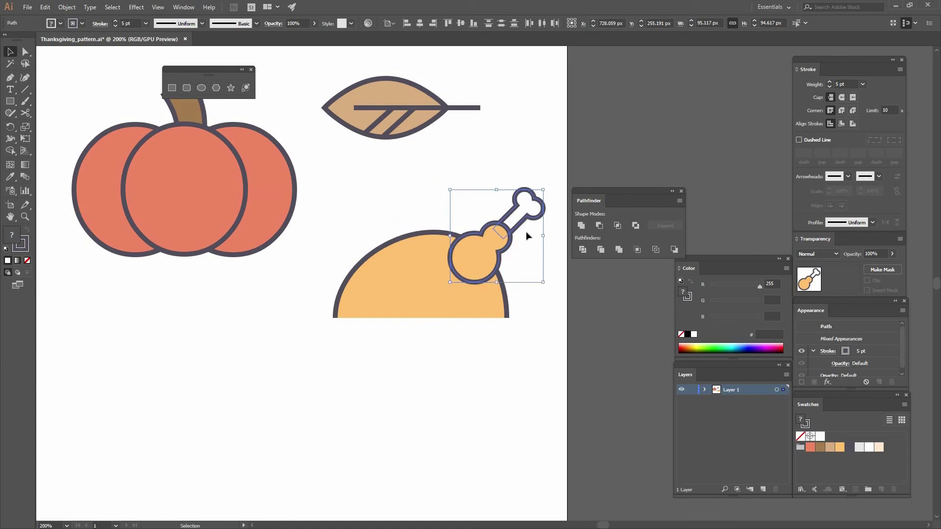
Duplicate the whole drumstick up and to the left, send the copy to the back, and deselect it
left_click_drag(514, 226, 487, 216)
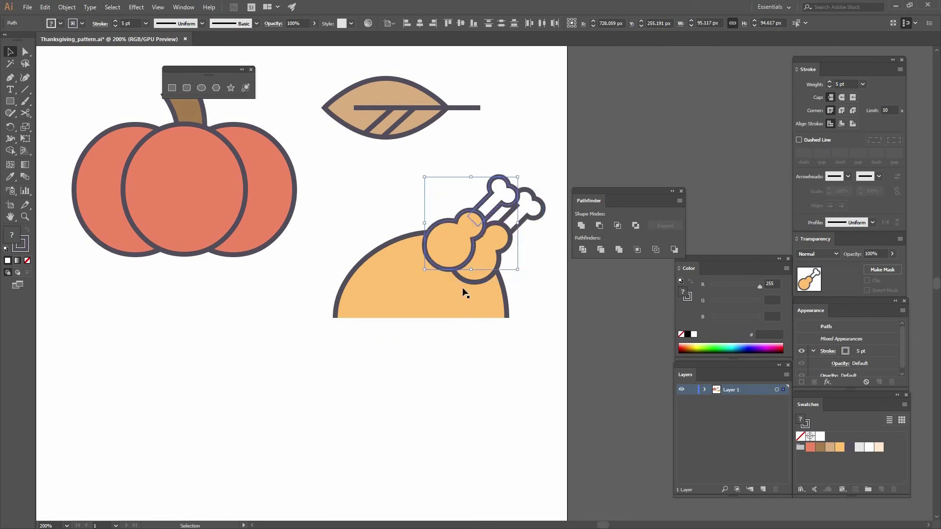
right_click(505, 364)
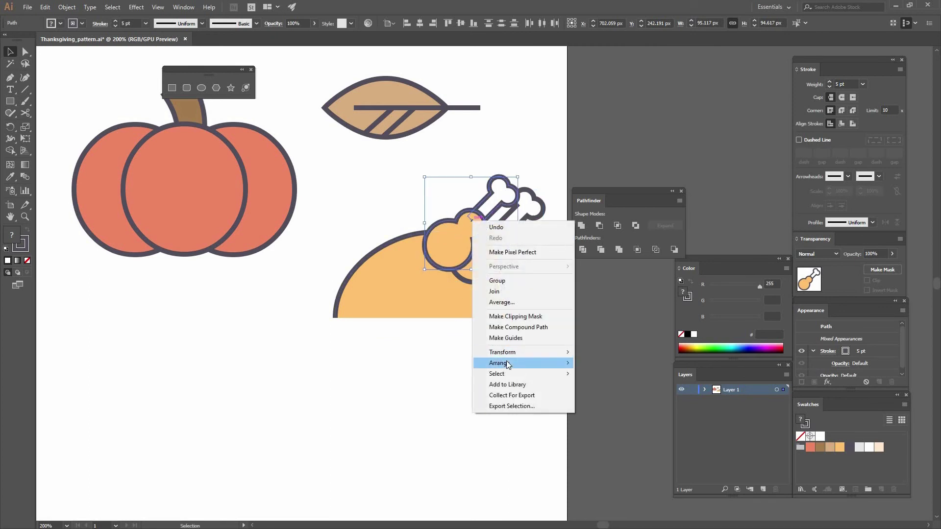
mouse_move(505, 363)
left_click(471, 396)
left_click(472, 393)
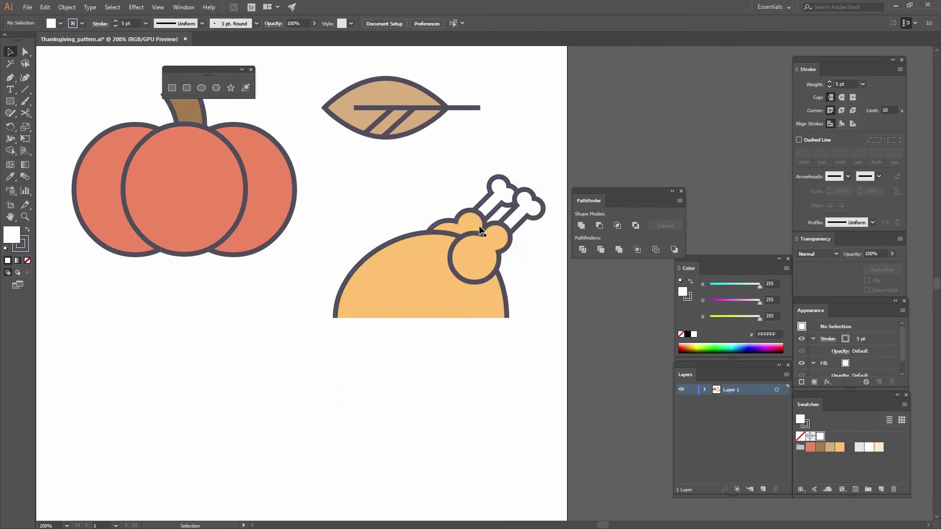
Create a white rectangle 220 px wide and 10 px high for the platter
left_click(172, 88)
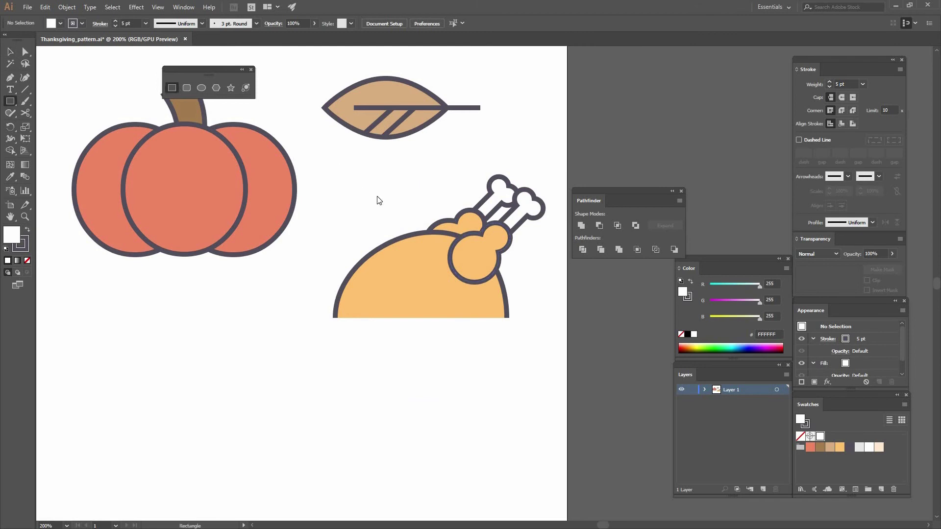
left_click(424, 205)
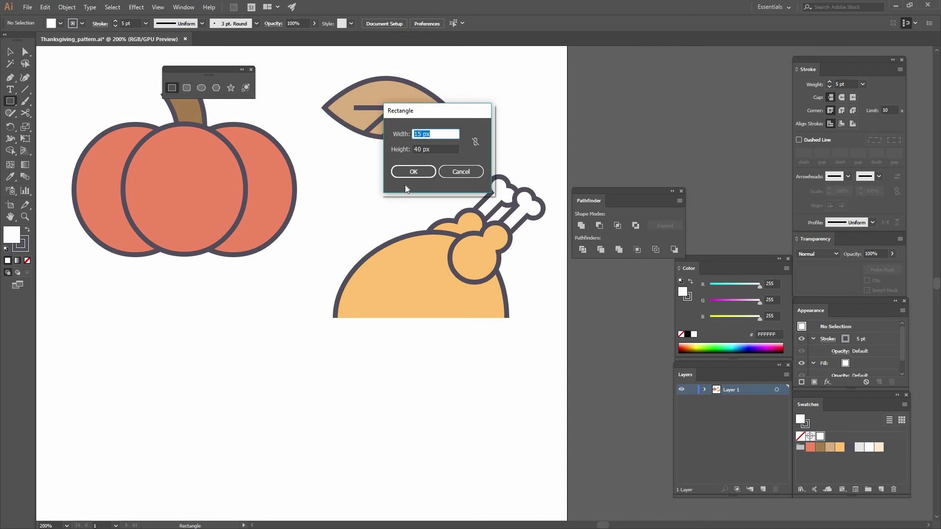
type("220")
key("Tab")
key("Return")
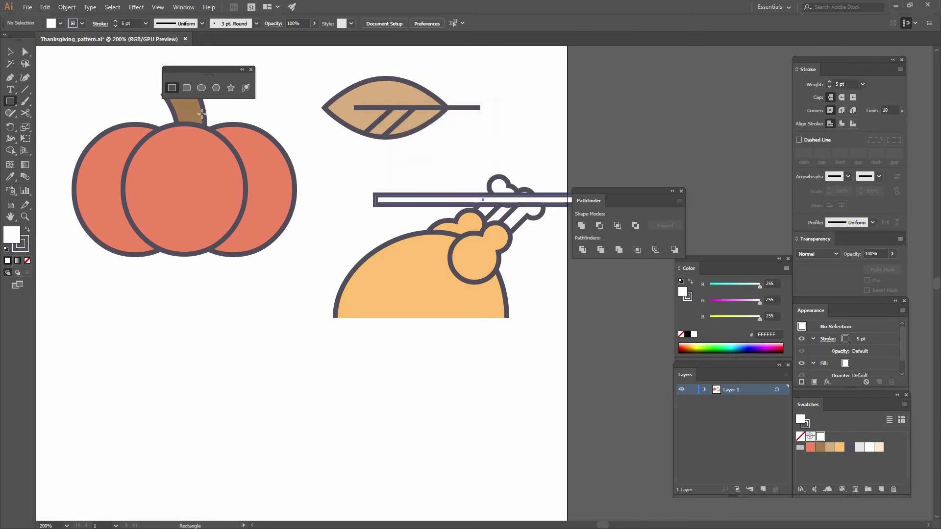
Center the platter rectangle horizontally on the yellow half circle and place it along the half circle's flat base
key("v")
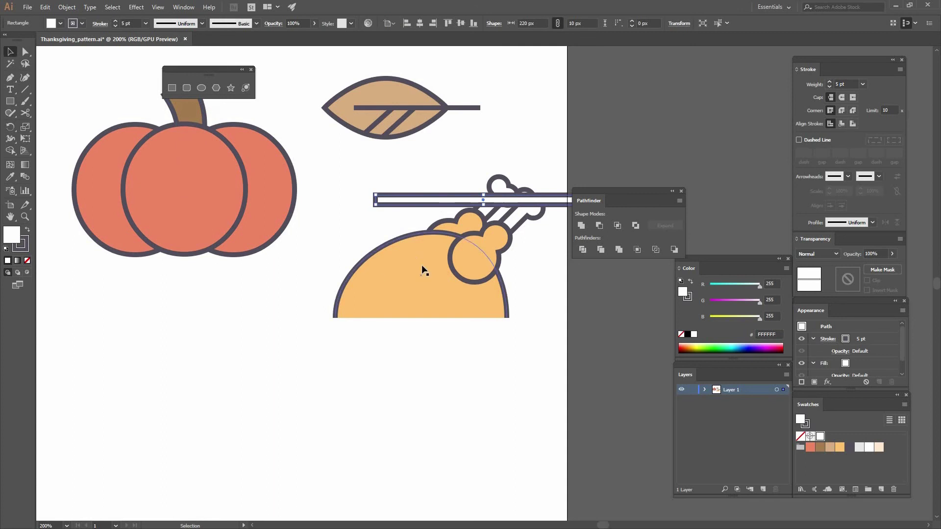
left_click(405, 284, "shift")
left_click(420, 23)
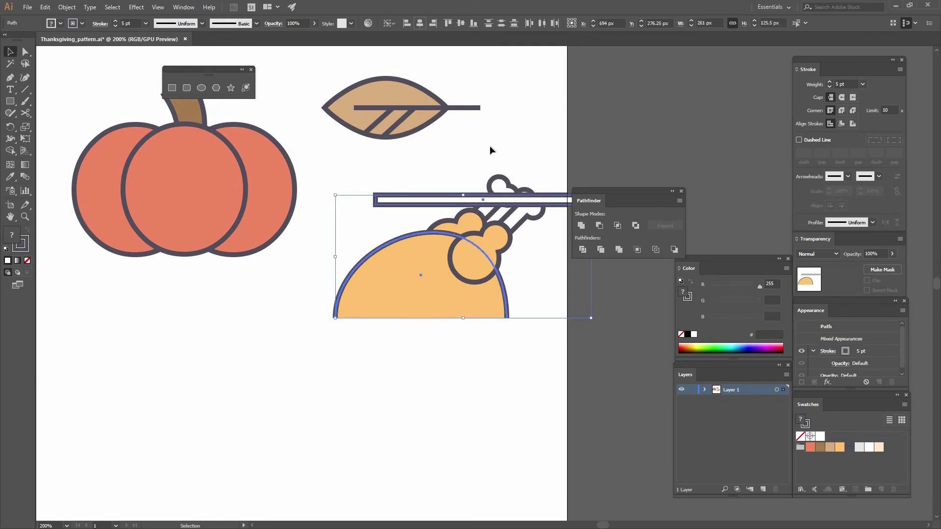
left_click(490, 149)
left_click_drag(420, 202, 441, 384)
left_click(446, 352)
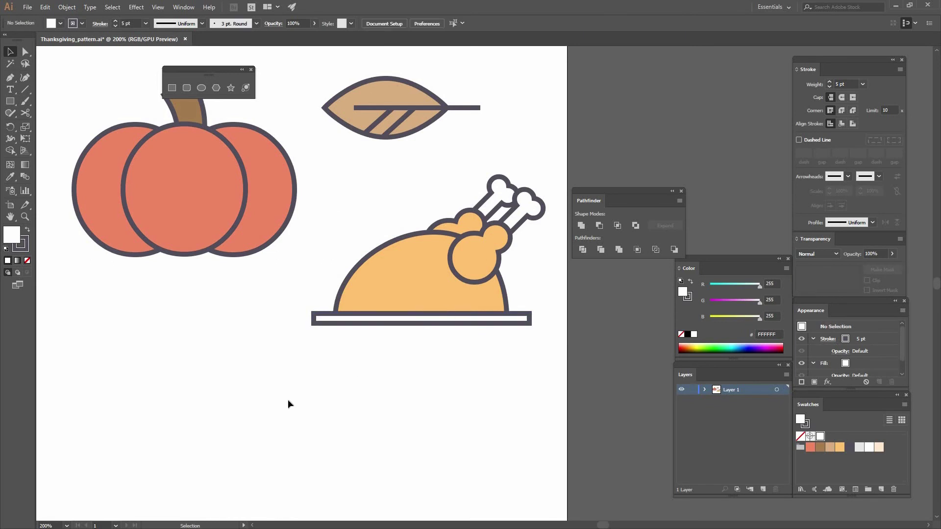
left_click_drag(226, 357, 259, 359)
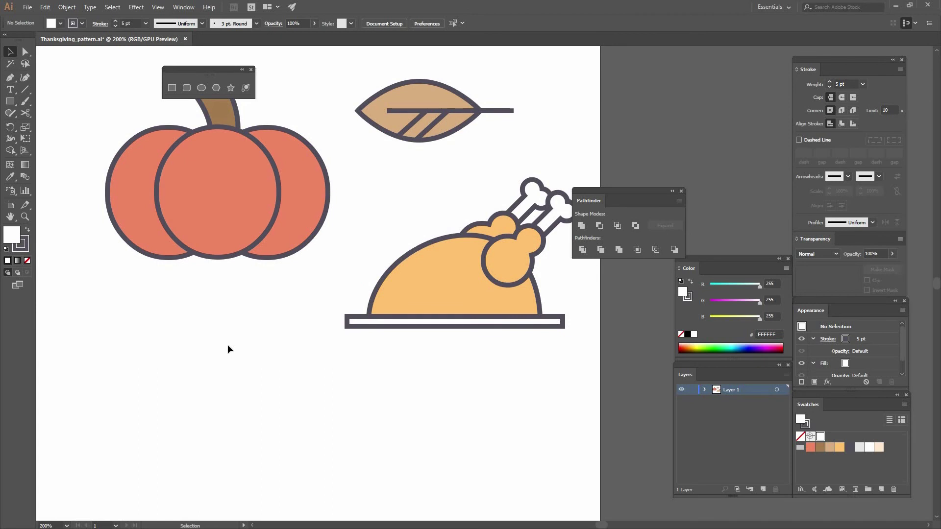
Create a white rectangle 66 px wide and 48 px high below the pumpkin
left_click(172, 87)
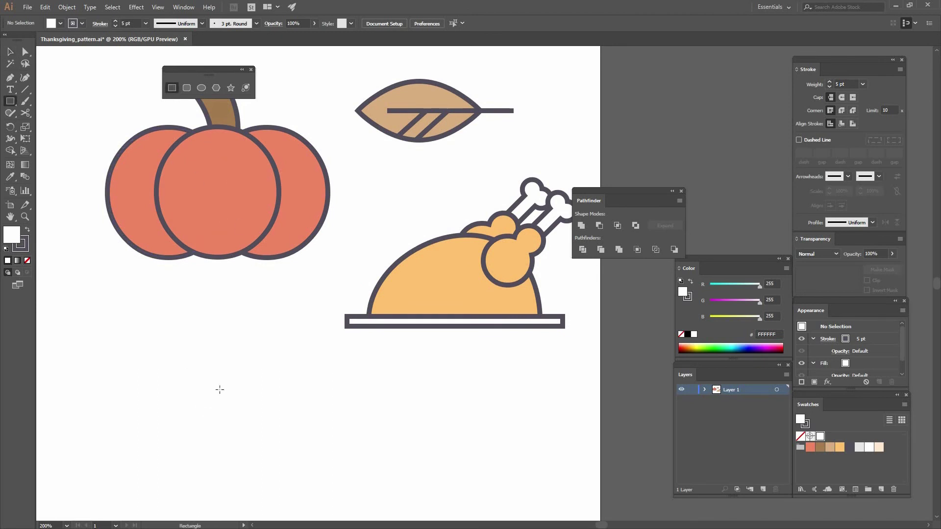
left_click(208, 367)
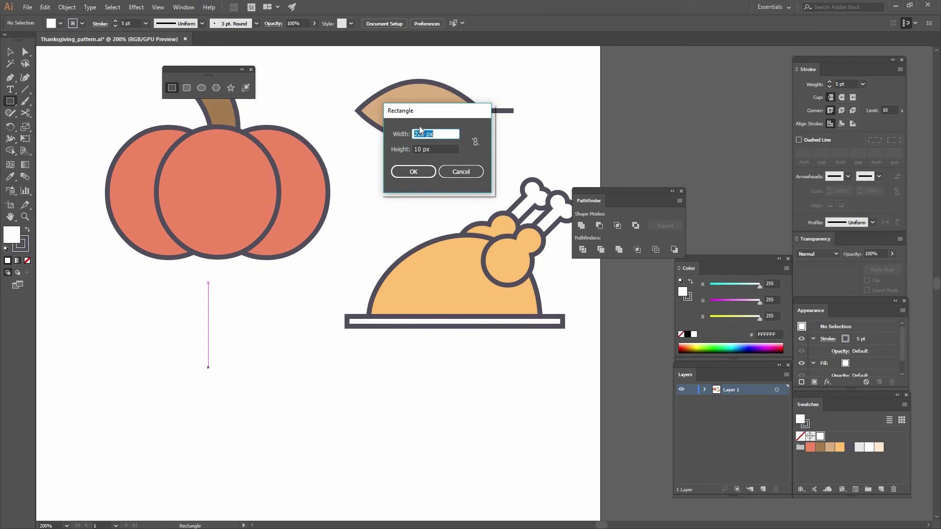
type("66")
key("Tab")
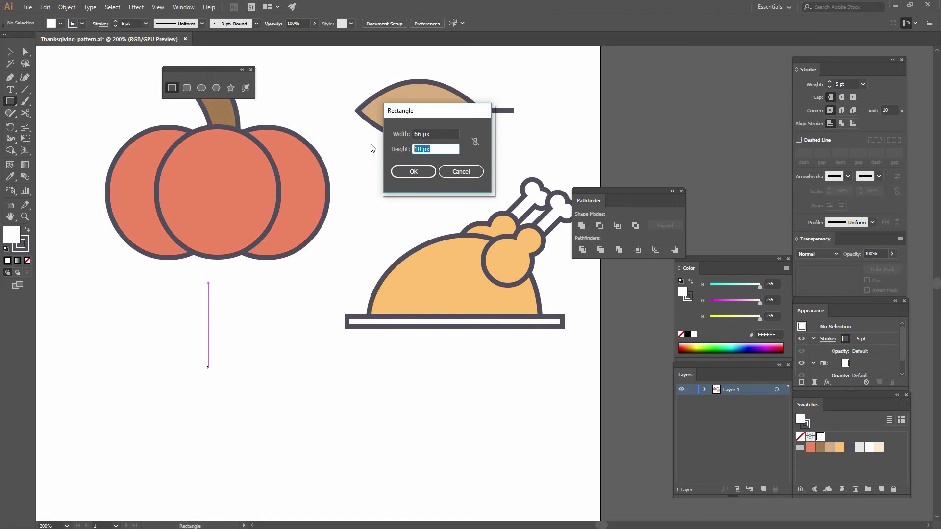
type("48")
left_click(416, 171)
Create a smaller white rectangle 32 px wide and 24 px high for the inside of the buckle
left_click(421, 161)
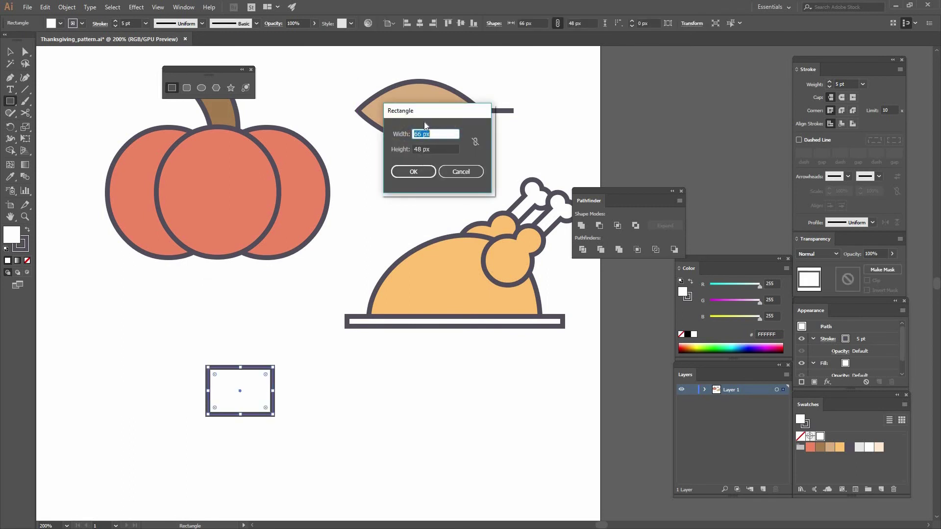
type("32")
key("Tab")
type("24")
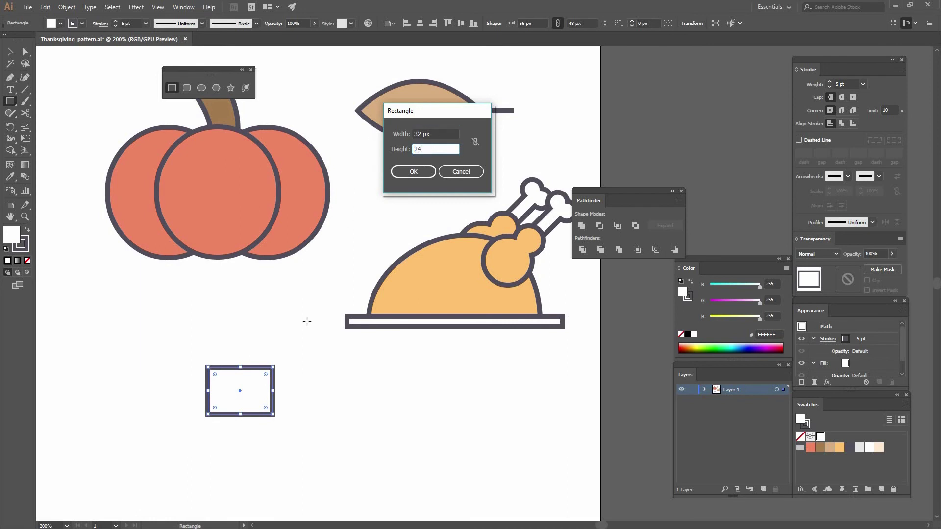
key("Return")
Center the small rectangle horizontally and vertically inside the 66 px wide rectangle, then deselect both
key("v")
left_click_drag(298, 424, 208, 296)
left_click(240, 375)
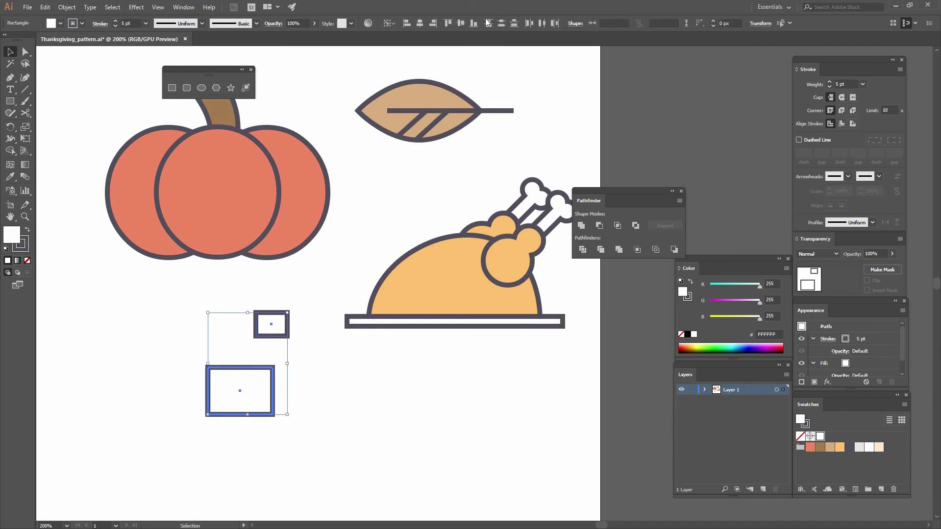
left_click(420, 23)
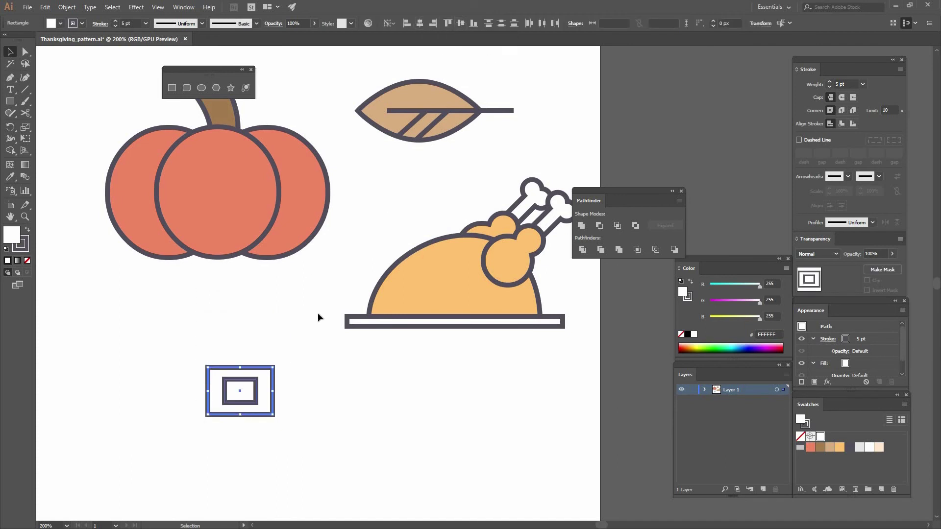
left_click(273, 334)
Create a white strap rectangle 167 px wide and 34 px high beside the buckle
left_click_drag(290, 299, 349, 252)
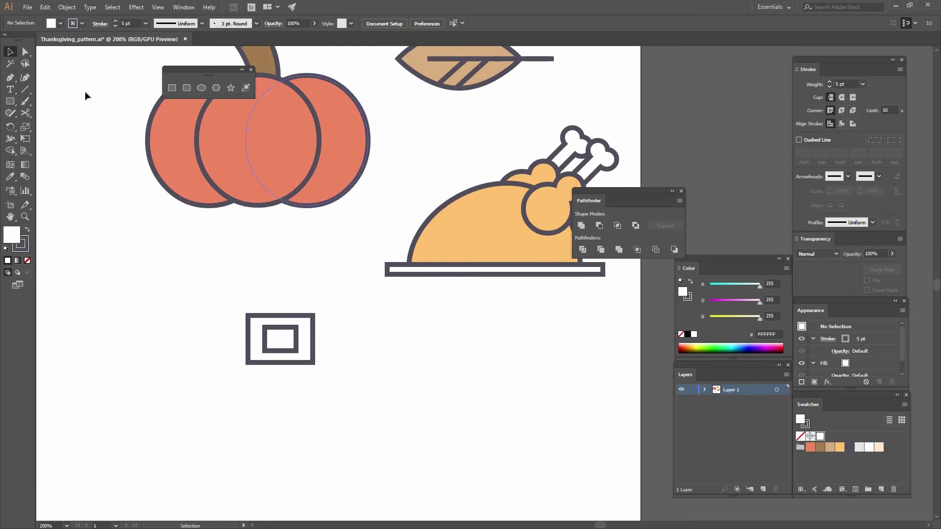
left_click(173, 88)
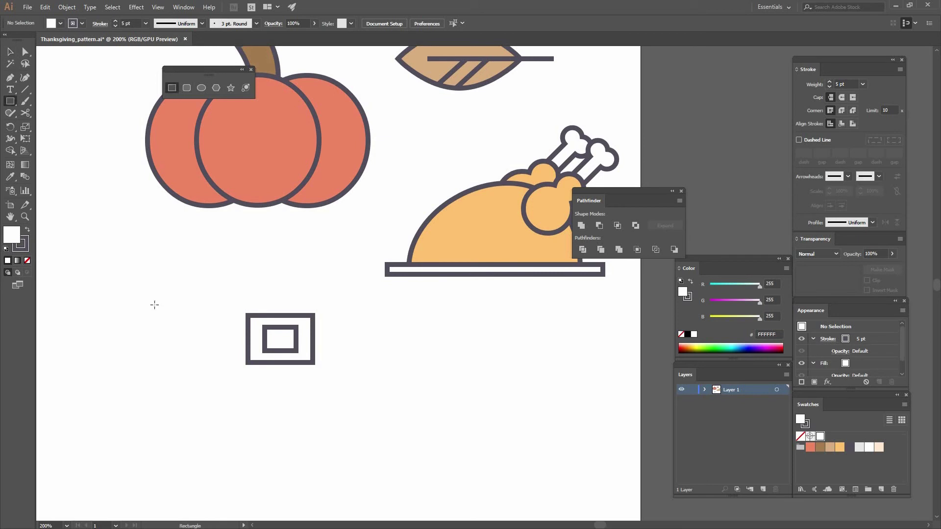
left_click(210, 351)
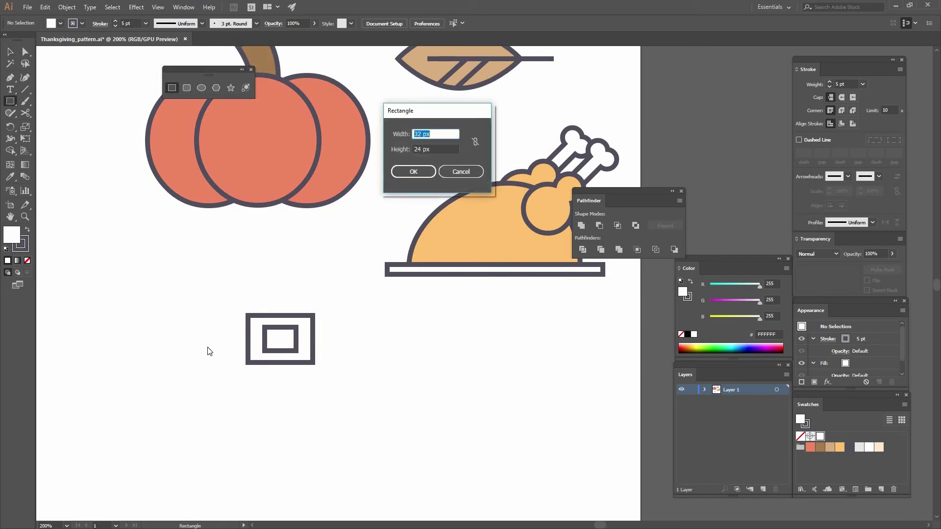
type("167")
key("Tab")
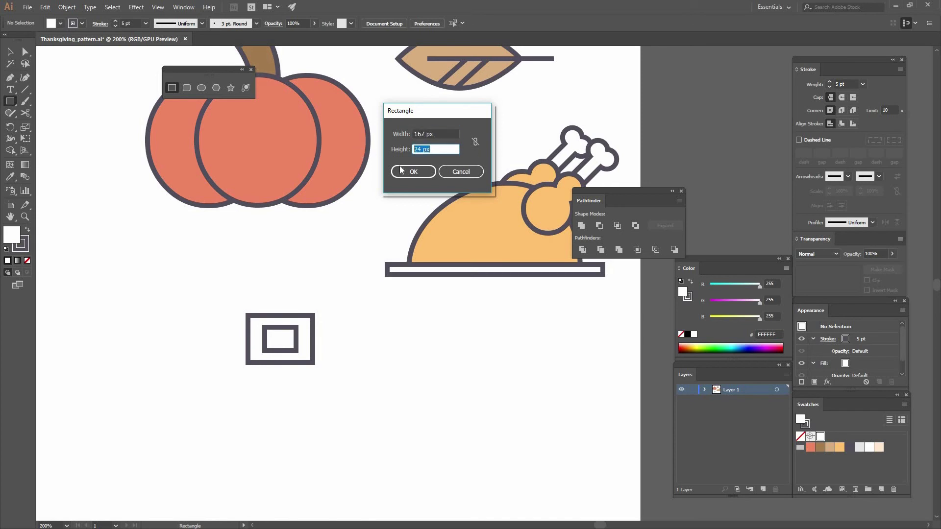
left_click(412, 172)
Center the strap rectangle horizontally and vertically on the outer buckle rectangle and place it behind the buckle
key("v")
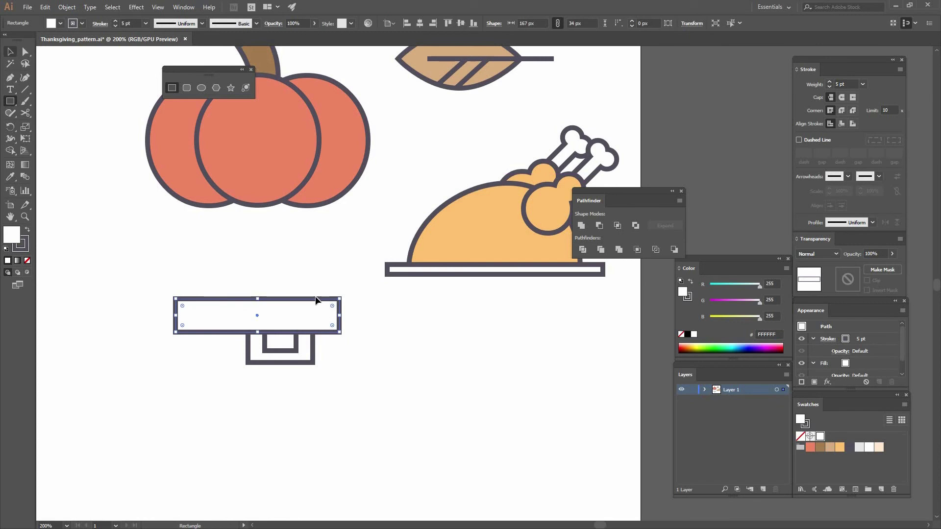
left_click(314, 353, "shift")
left_click(314, 353)
left_click(420, 23)
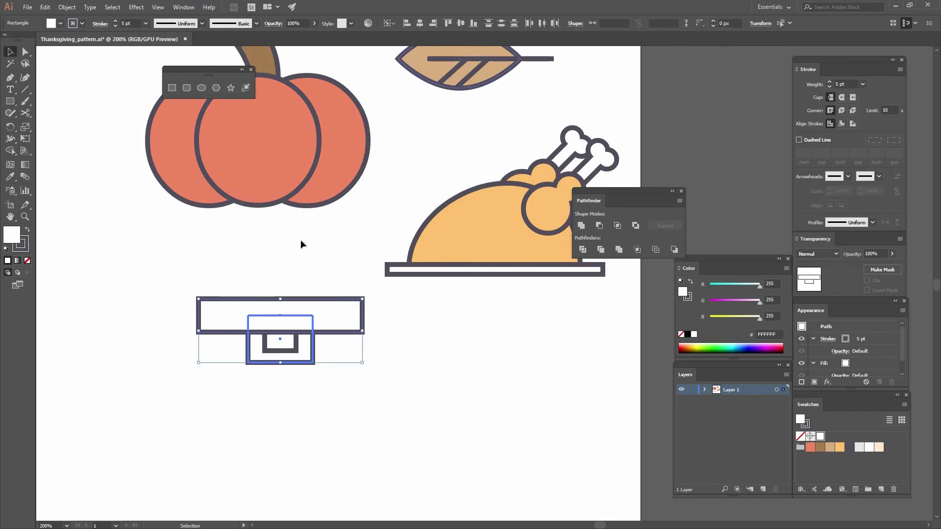
left_click(318, 352)
left_click_drag(317, 352, 308, 329)
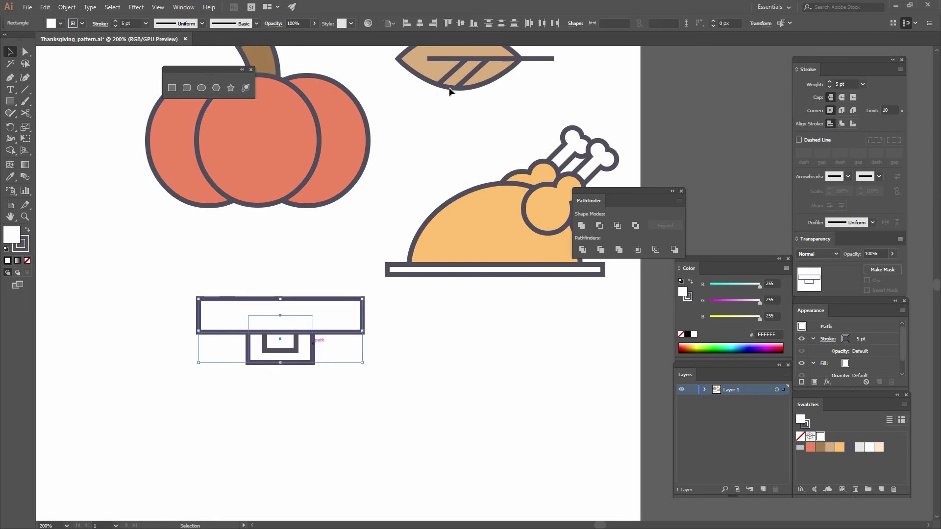
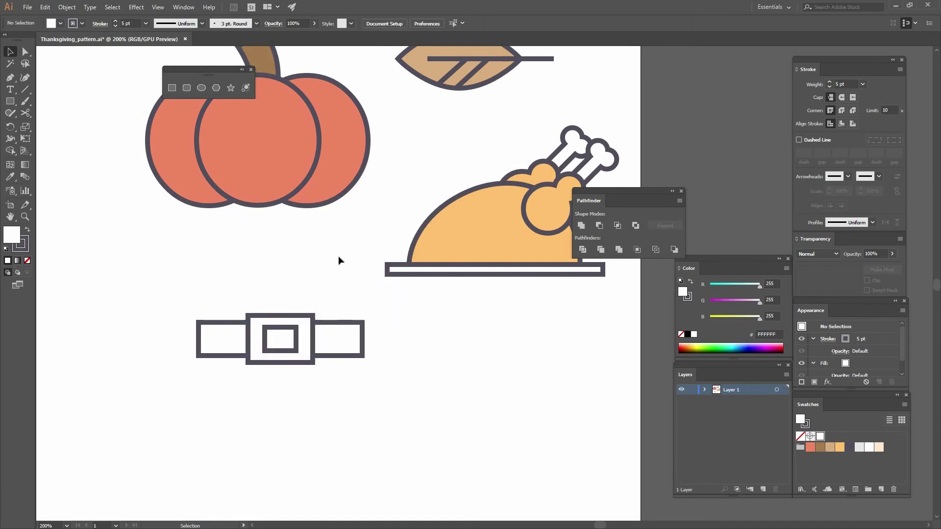
Create a tall white rectangle 117 px wide and 173 px high over the belt
left_click(172, 88)
left_click(248, 278)
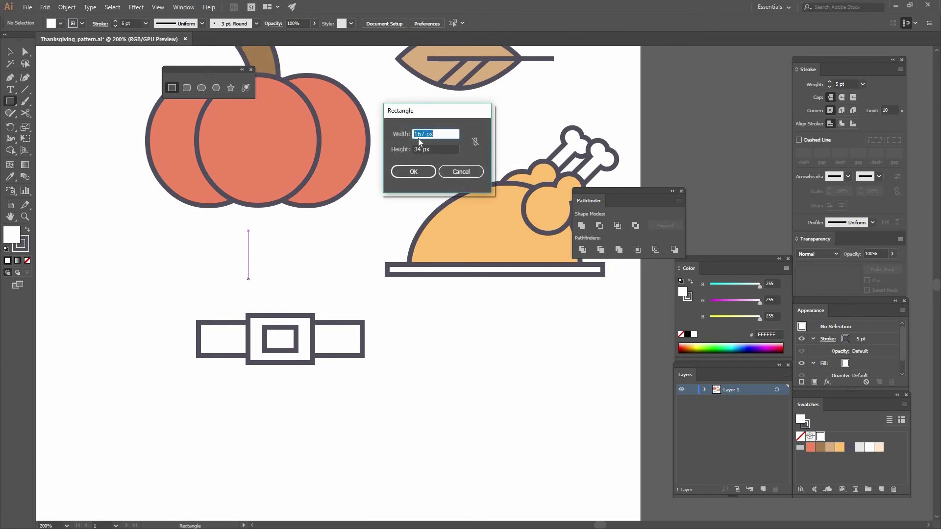
type("117")
key("Tab")
type("17")
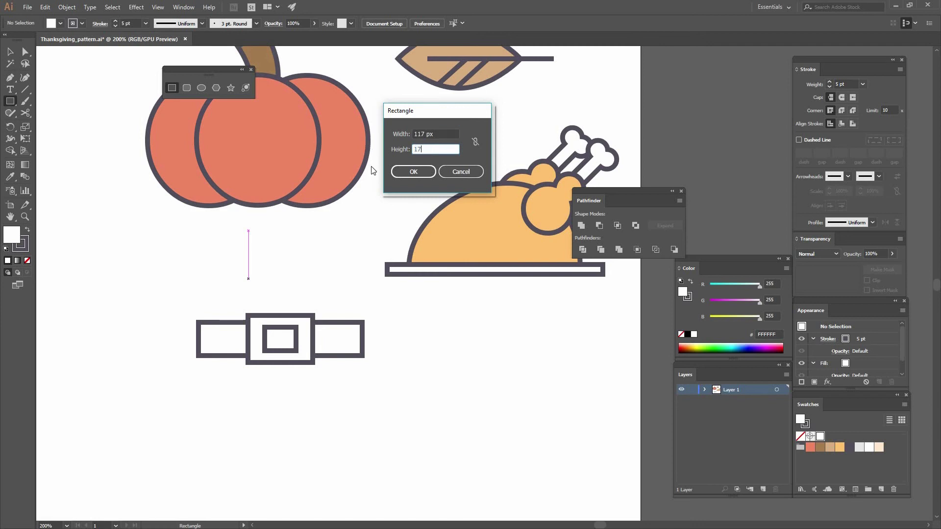
left_click(406, 172)
Move the tall rectangle over the belt and center it horizontally on the strap
key("v")
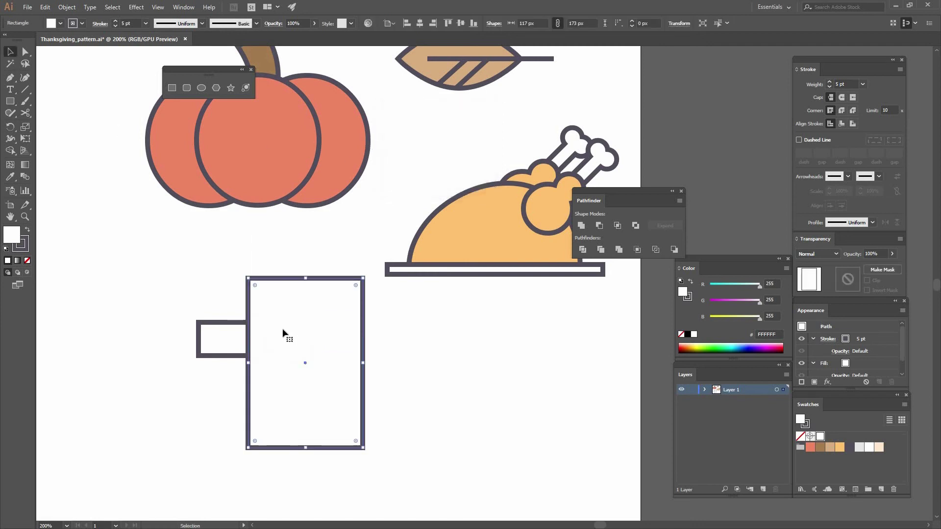
left_click_drag(309, 331, 277, 302)
left_click(346, 350, "shift")
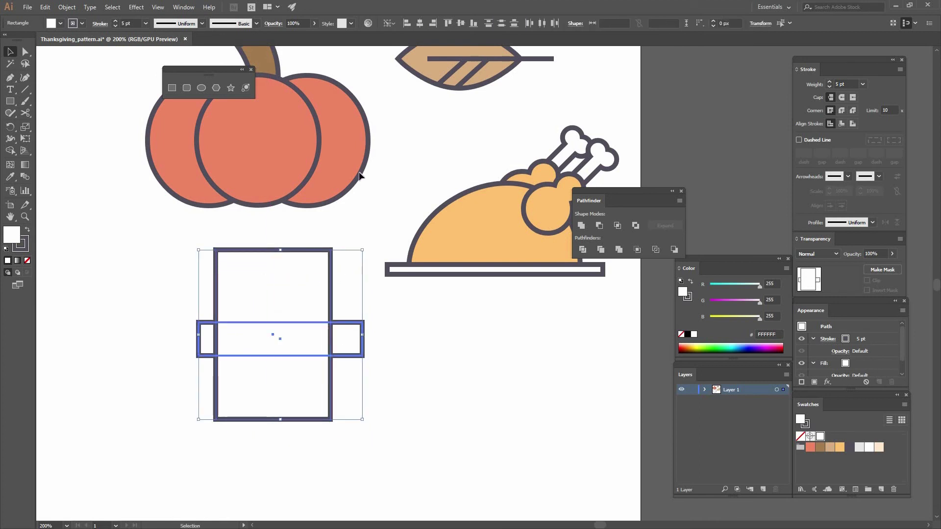
left_click(419, 24)
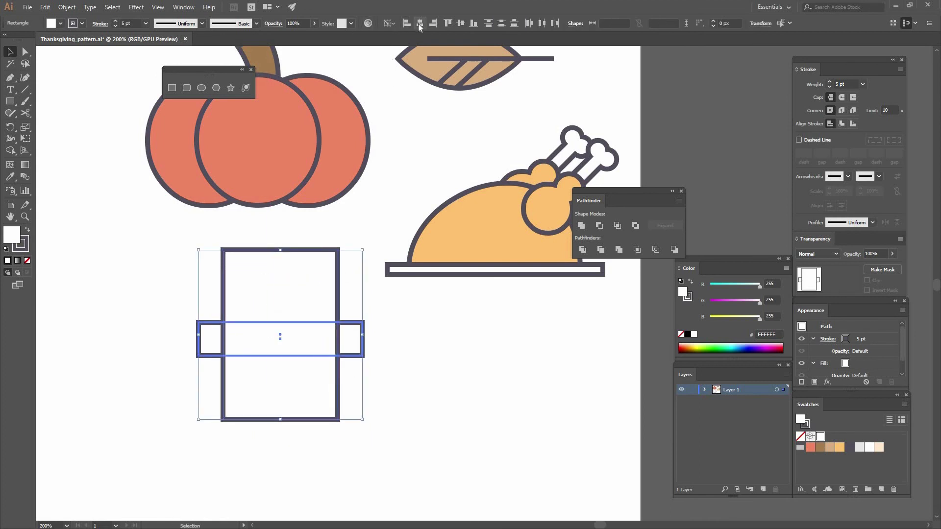
left_click(376, 349)
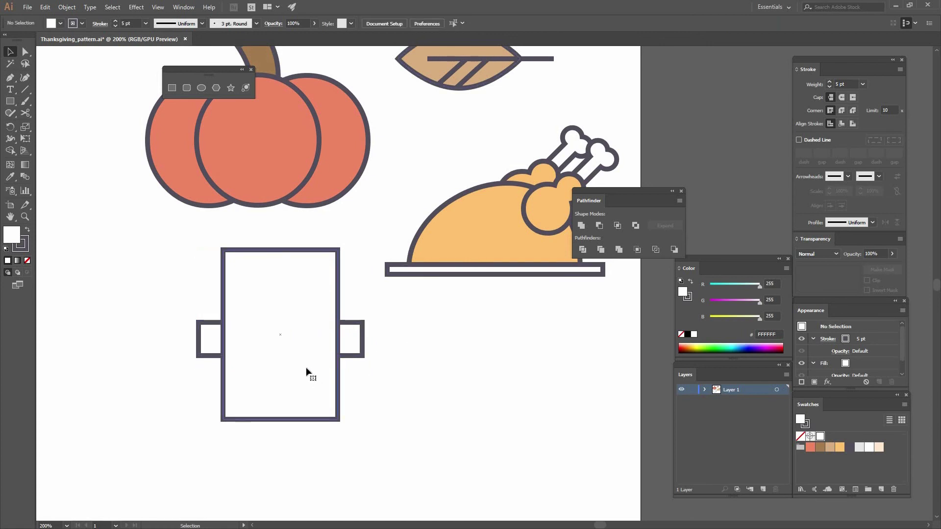
Send the tall rectangle to the back behind the belt and buckle, then deselect it
left_click(307, 346)
right_click(307, 345)
mouse_move(344, 291)
left_click(249, 323)
left_click(432, 354)
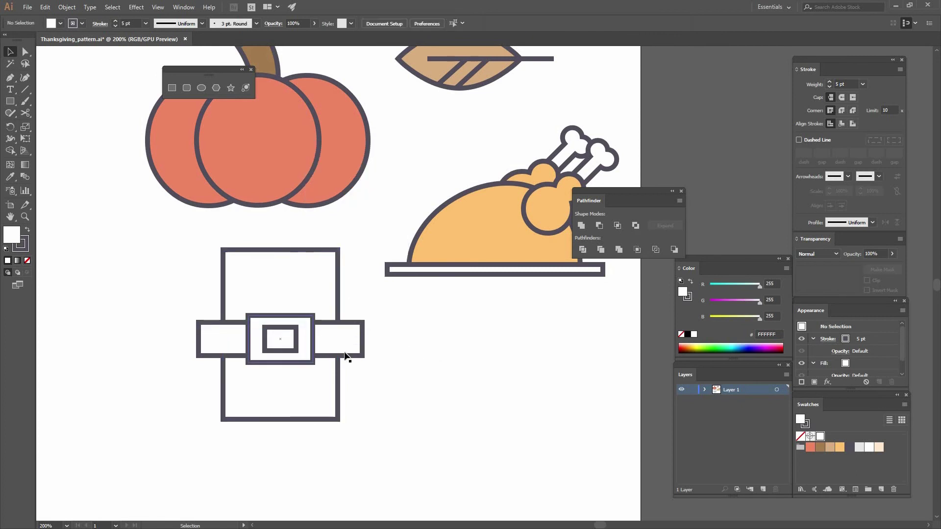
Draw a horizontal guide line through the middle of the belt, extending past both strap ends
left_click(340, 376)
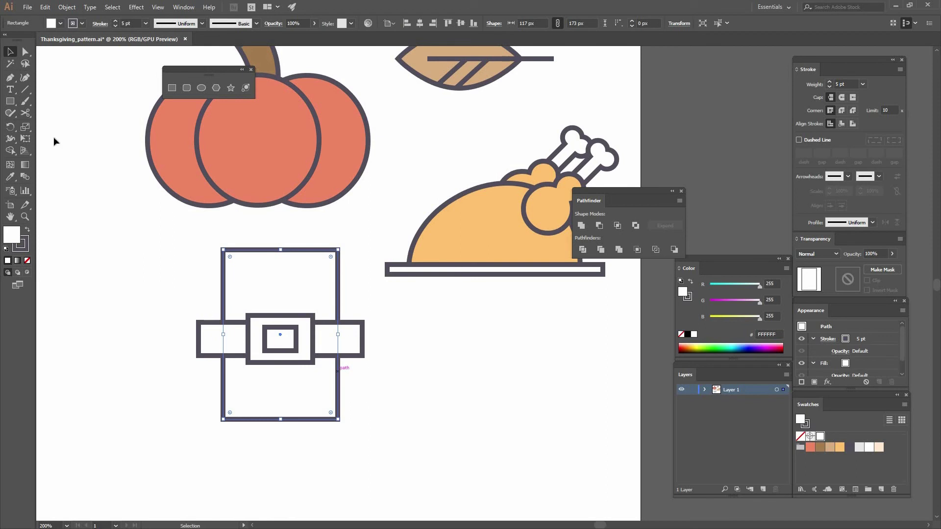
left_click(24, 90)
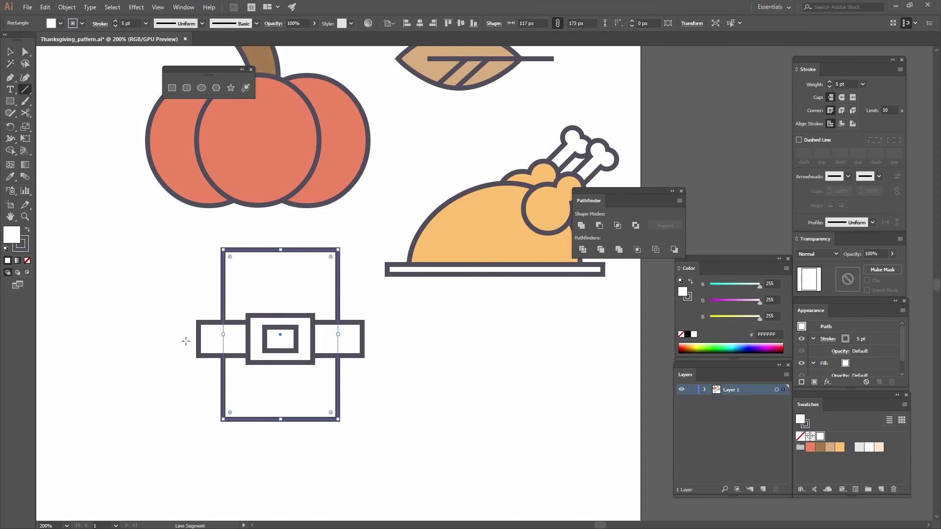
left_click_drag(176, 340, 388, 339)
key("v")
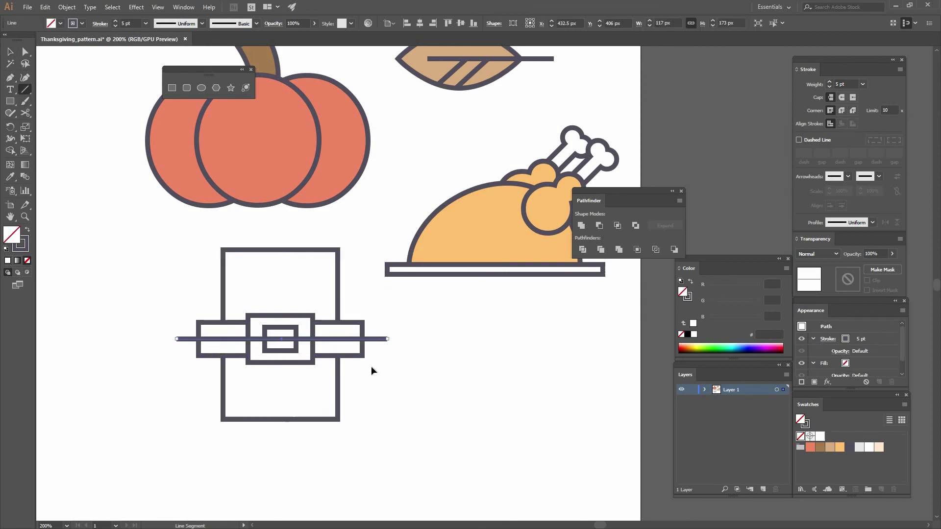
Move the tall rectangle up about 20 px behind the belt and deselect it
left_click(341, 386)
left_click_drag(339, 381, 341, 367)
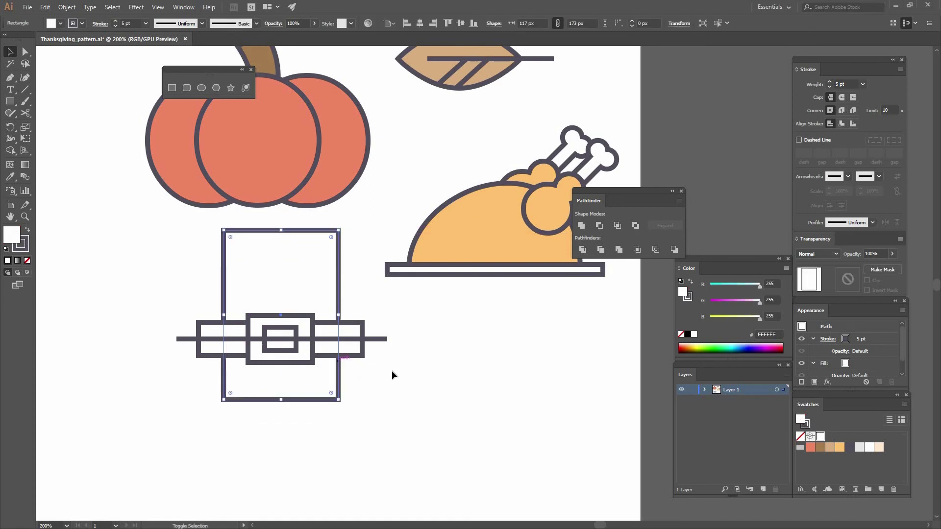
key("ctrl+shift+a")
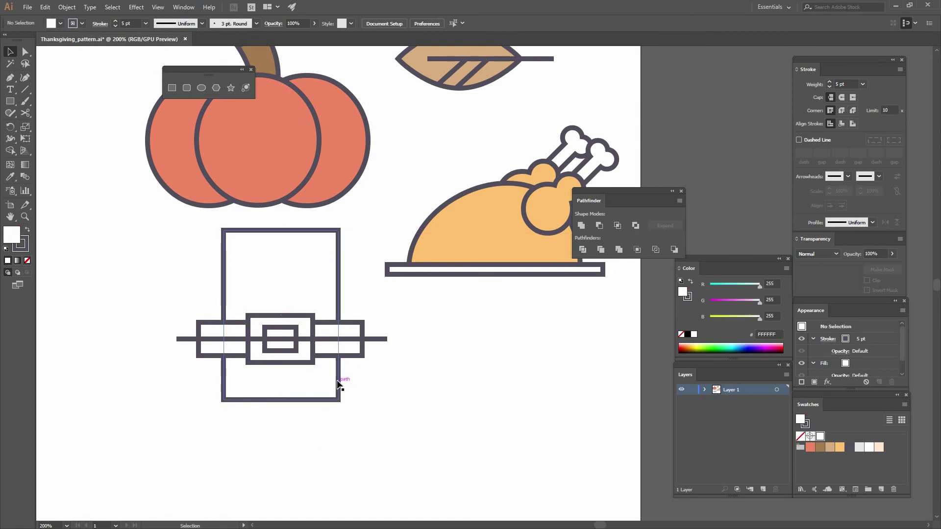
Isolate the tall rectangle, add anchor points on its left and right sides at the guide line's height, and deselect it for direct selection
double_click(329, 384)
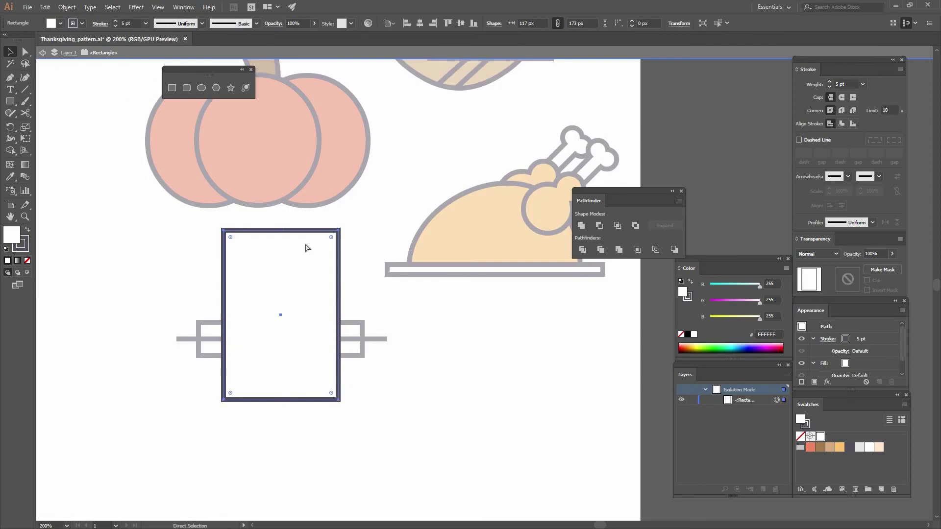
key("ctrl+plus")
key("ctrl+plus")
key("ctrl+plus")
left_click_drag(204, 229, 85, 147)
left_click(11, 79)
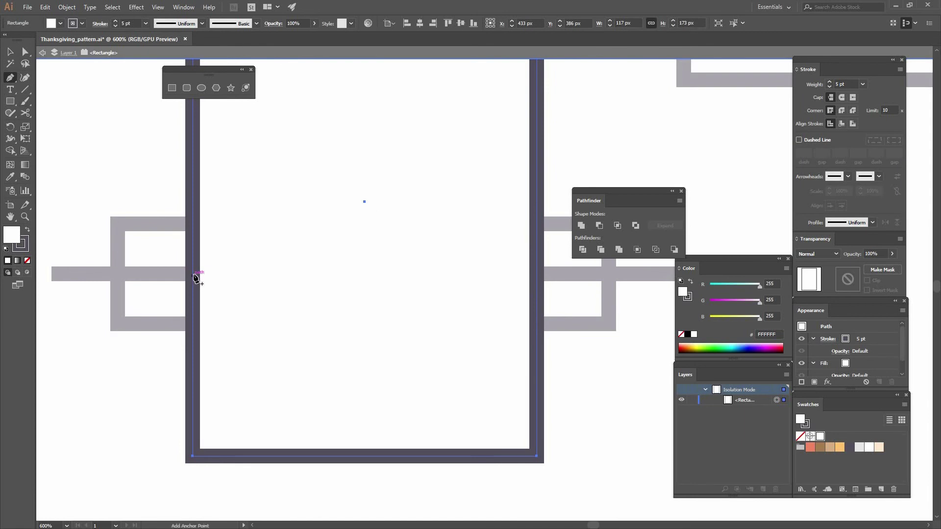
left_click(193, 274)
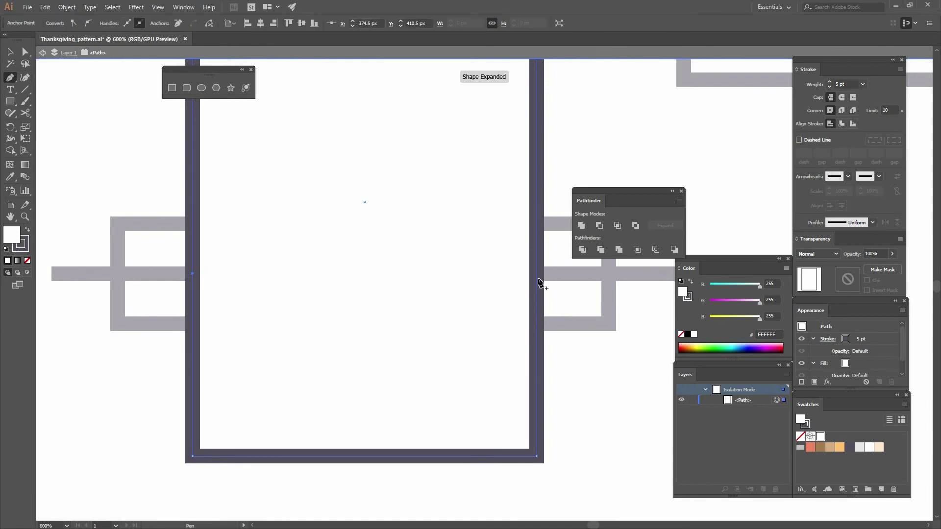
left_click(537, 274)
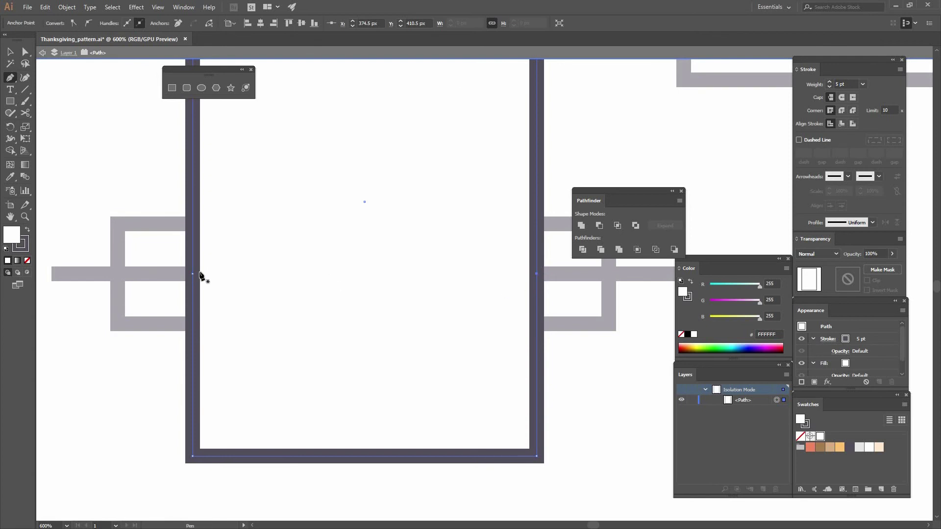
key("v")
key("ctrl+shift+a")
key("a")
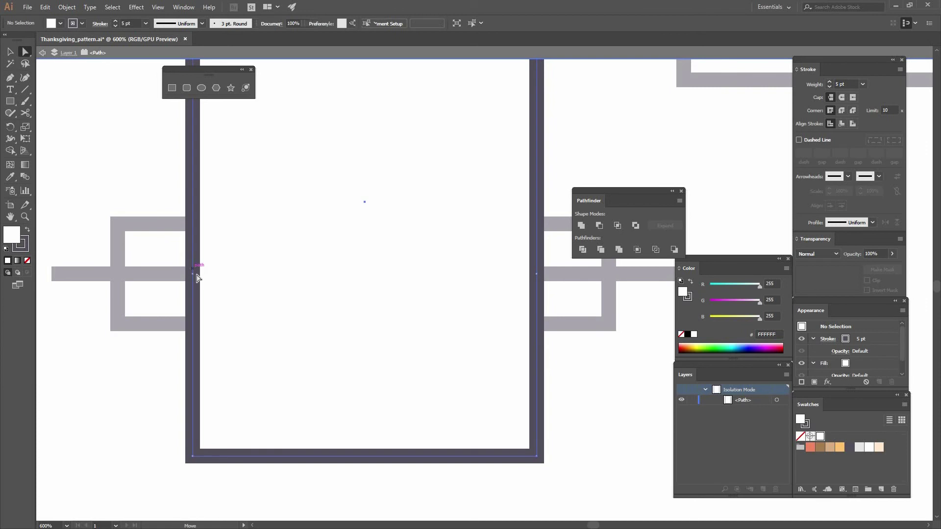
left_click(192, 273)
left_click_drag(537, 274, 569, 273)
key("ctrl+z")
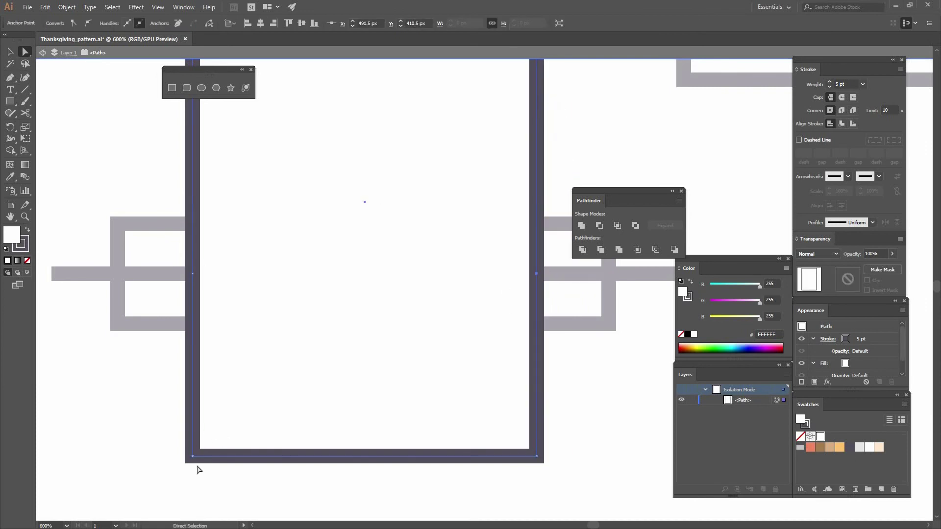
Move the tall shape's lower left corner anchor point 10 px to the left
left_click(192, 455)
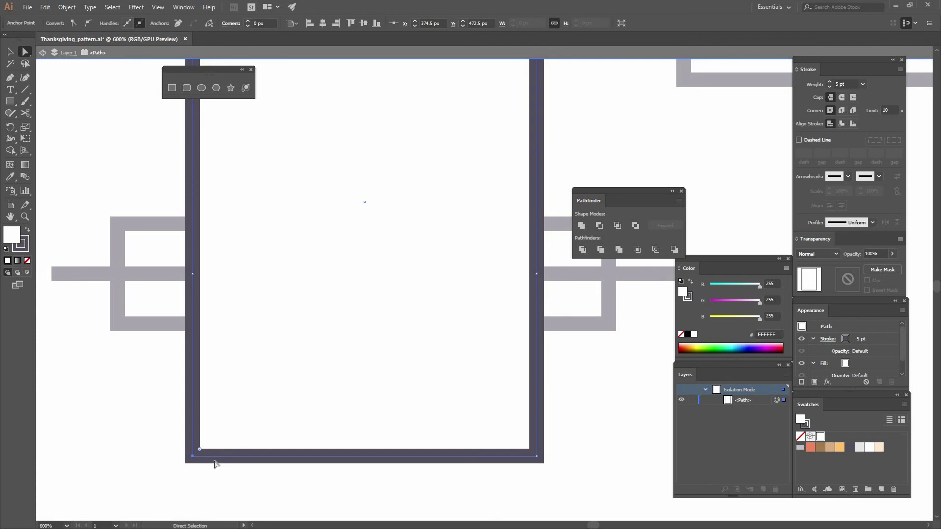
key("shift+Left")
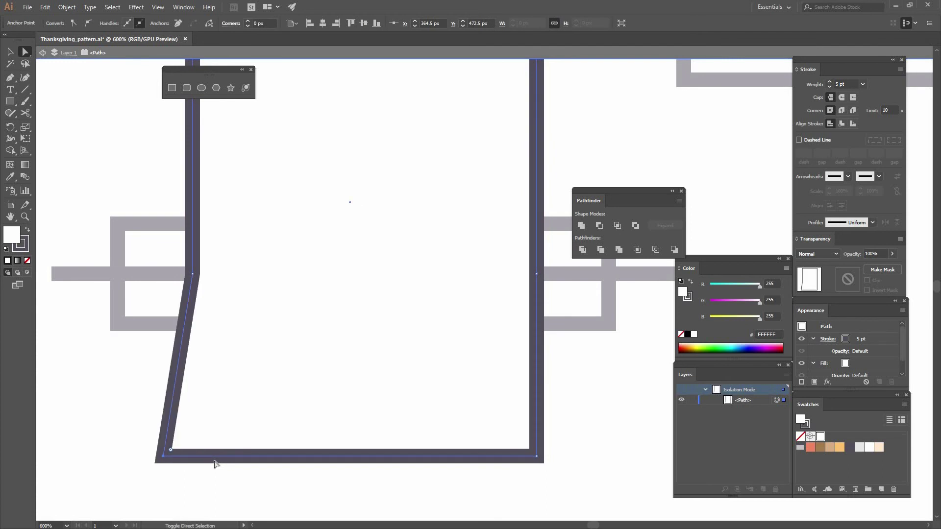
Move the tall shape's lower left corner another 10 px left and its lower right corner 20 px right
key("shift+Left")
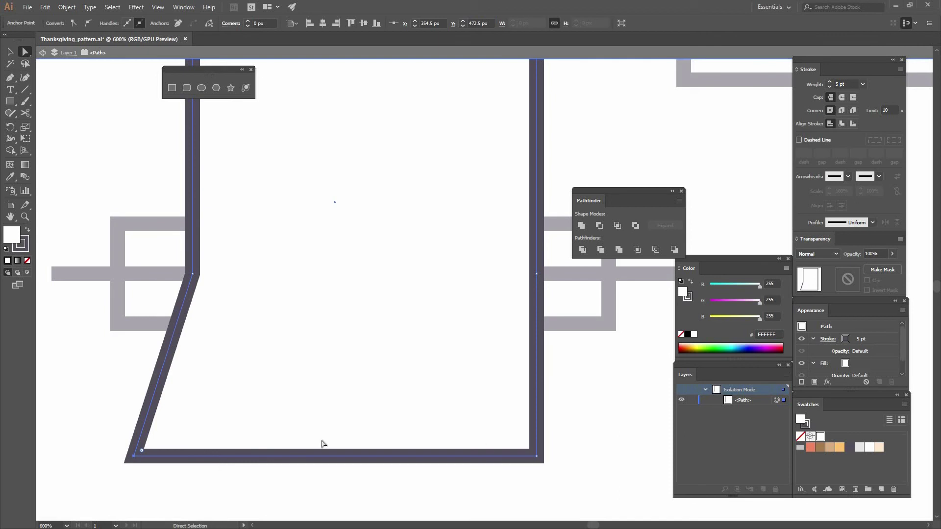
left_click(483, 440, "ctrl")
key("shift+Right")
key("shift+Right")
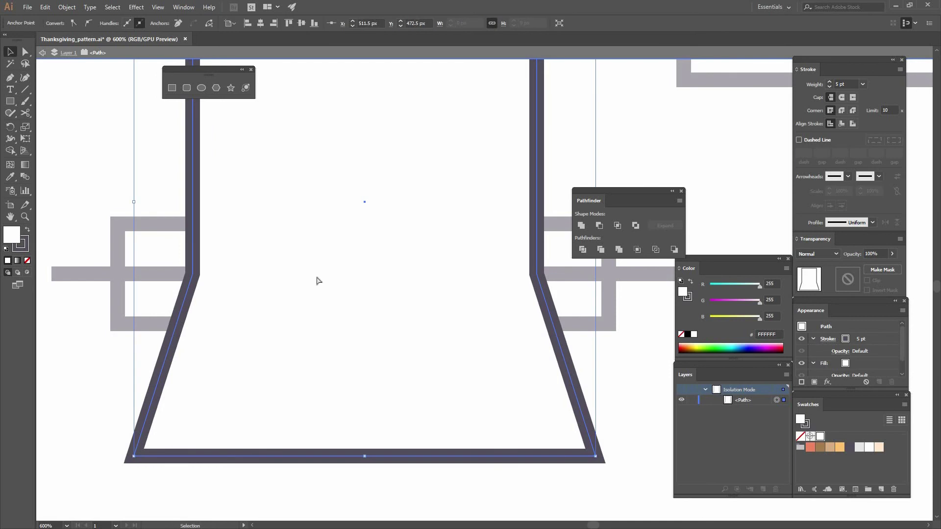
Exit isolation mode and delete the horizontal guide line crossing the belt
key("ctrl+minus")
key("ctrl+minus")
key("ctrl+minus")
left_click_drag(528, 255, 480, 304)
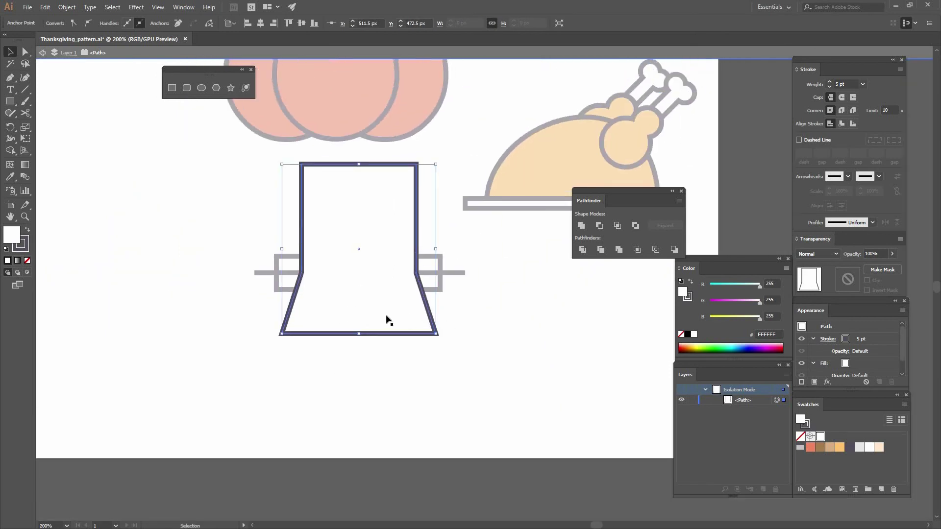
left_click(479, 311)
double_click(310, 366)
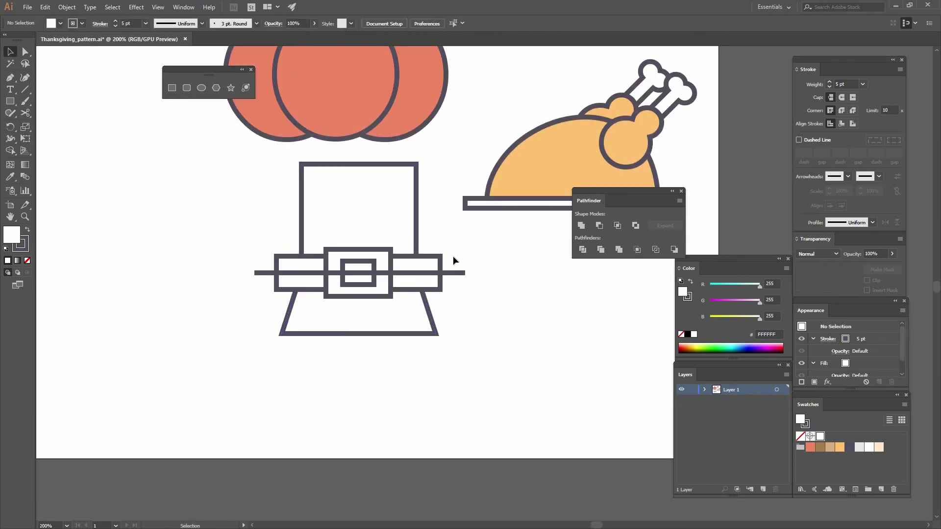
left_click(452, 259)
key("Delete")
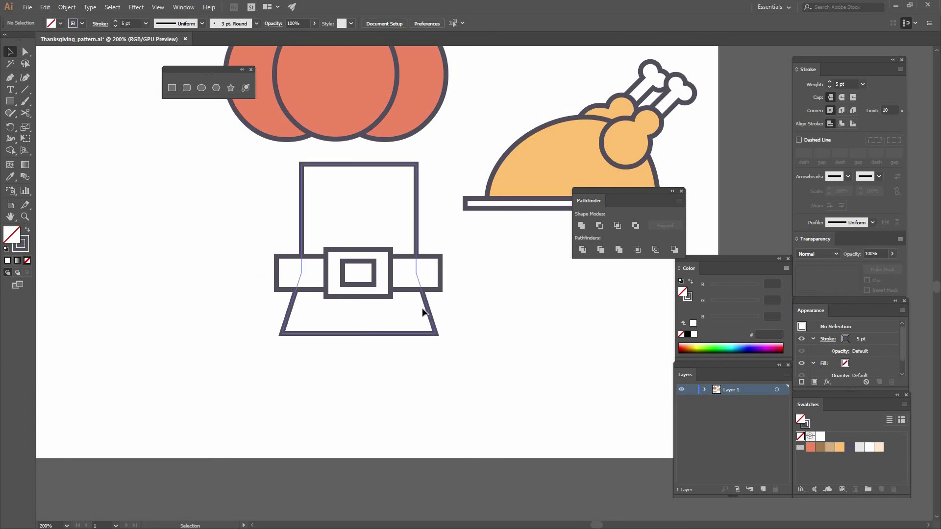
Widen the hat shape's base by moving its lower right corner 10 px right and its lower left corner 10 px left
key("a")
left_click_drag(453, 342, 417, 322)
key("shift+Right")
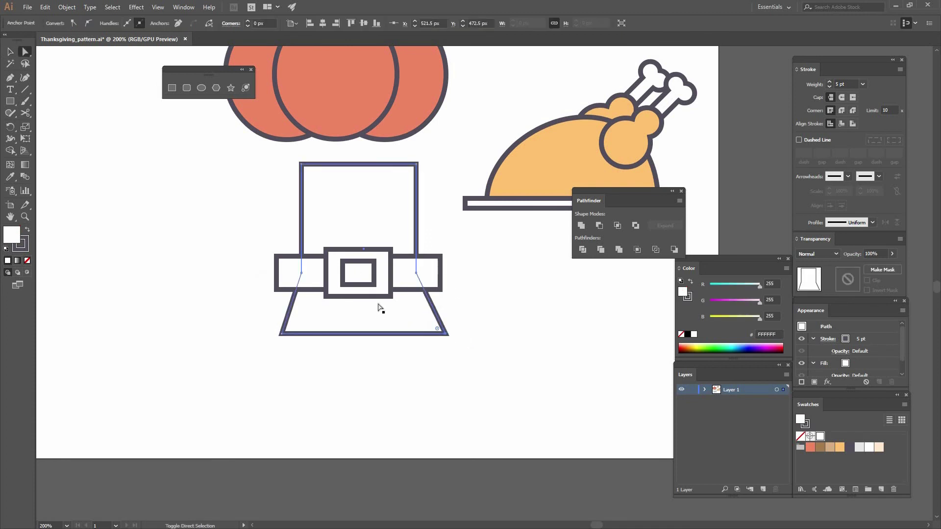
left_click_drag(290, 348, 246, 327)
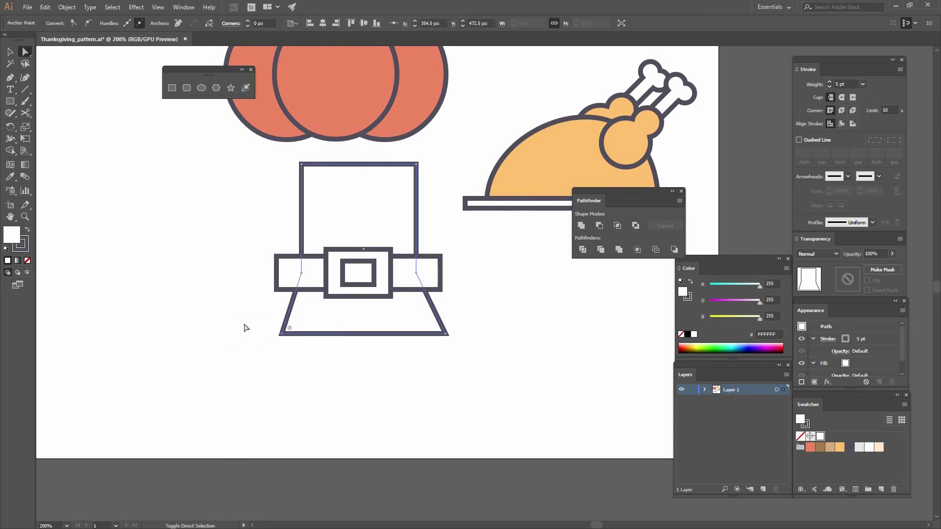
key("shift+Left")
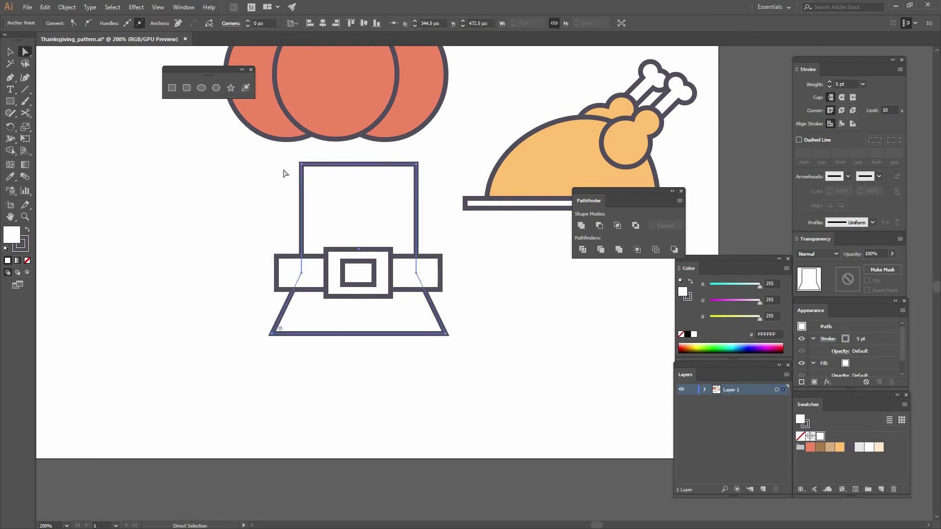
Narrow the hat's crown by moving its upper left and upper right corner anchor points 10 px inward each, and deselect it
left_click_drag(279, 157, 319, 174)
key("shift+Right")
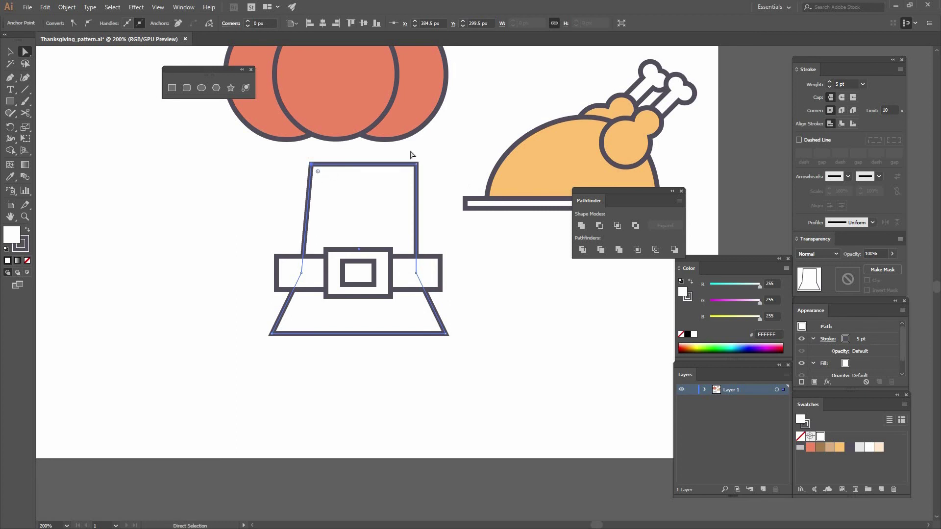
key("shift+Left")
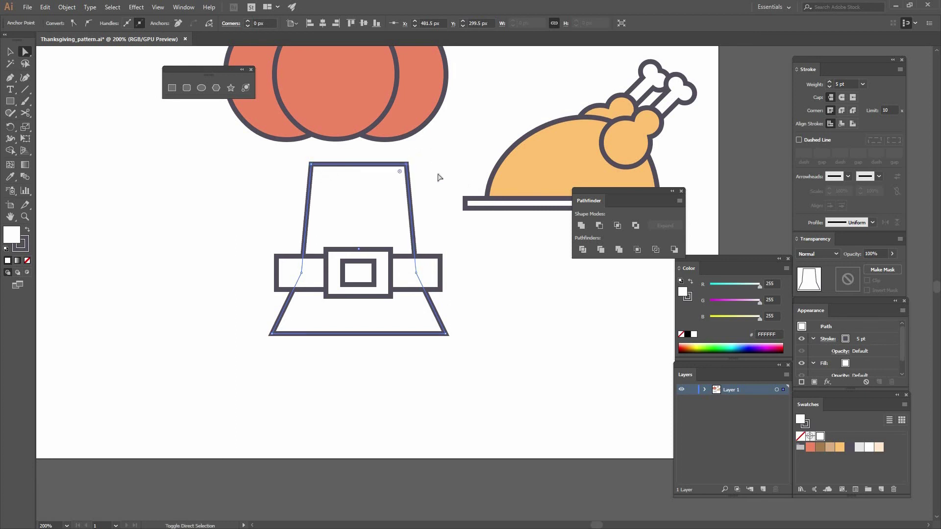
left_click(293, 252)
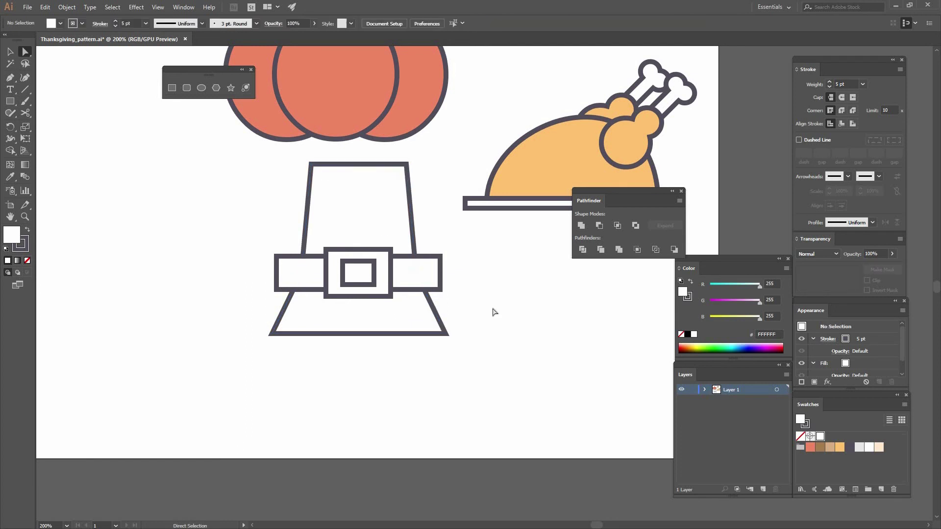
Create a rectangle 230 px wide and 18 px high for the hat's brim
left_click(173, 88)
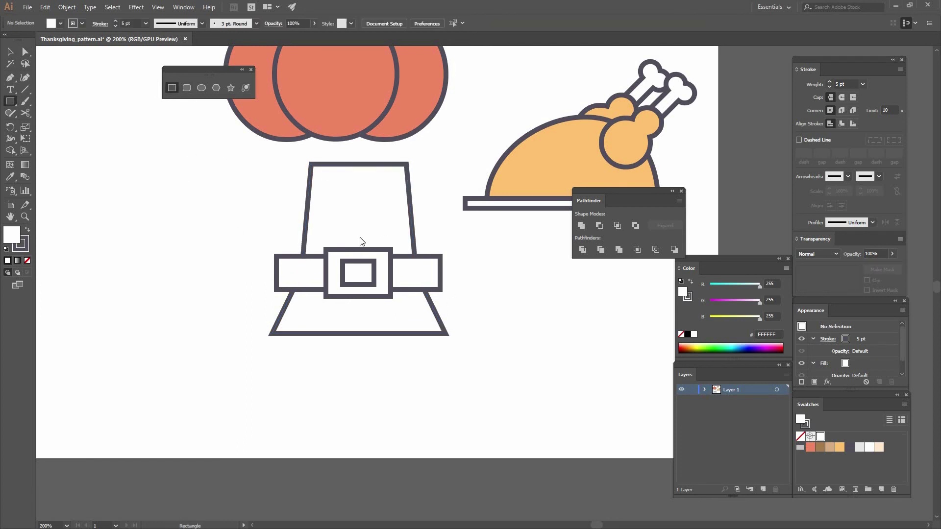
left_click(444, 245)
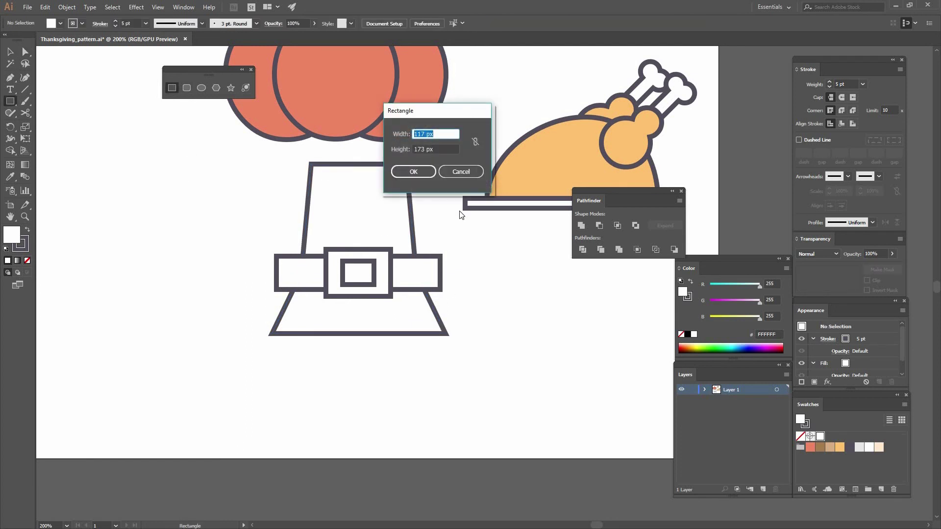
type("230")
key("Tab")
type("18")
key("Return")
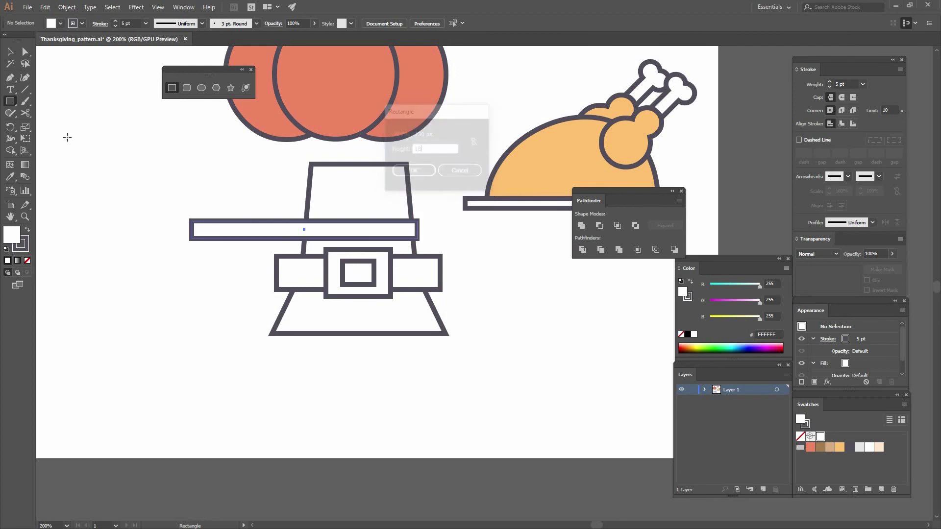
Centre the brim rectangle horizontally on the hat body and place it over the hat's bottom edge
key("v")
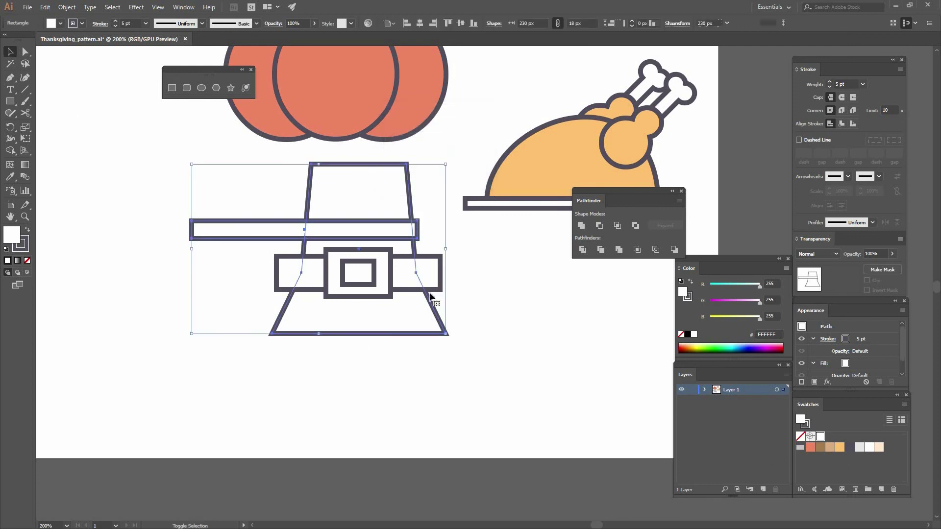
left_click(394, 325)
left_click(420, 23)
left_click(436, 244)
left_click_drag(440, 235, 466, 333)
left_click(458, 299)
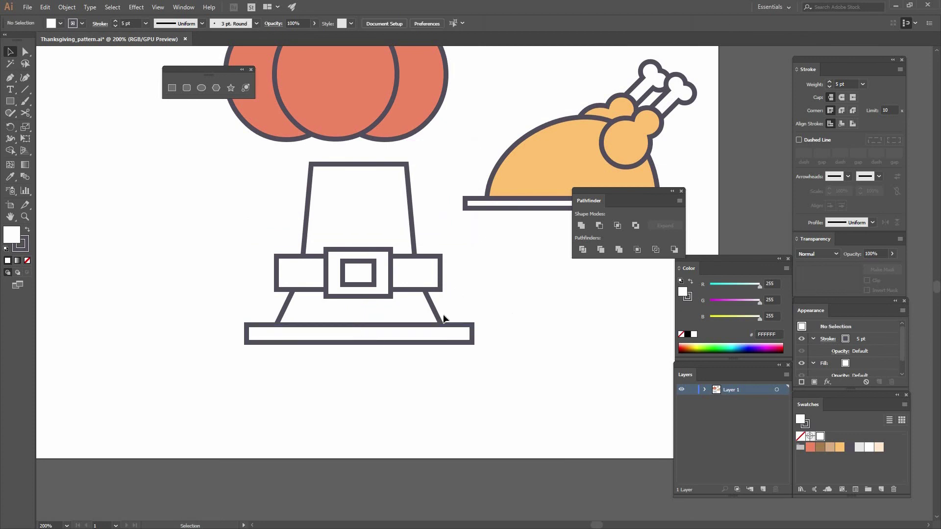
Fill the hat body and the brim with the brown swatch A67C52 and deselect them
left_click(403, 332)
left_click(403, 310, "shift")
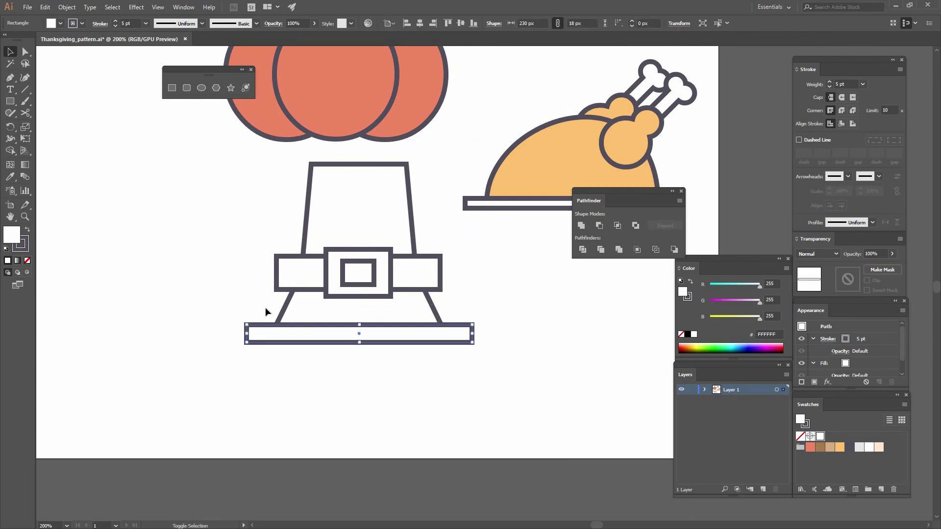
left_click(483, 416)
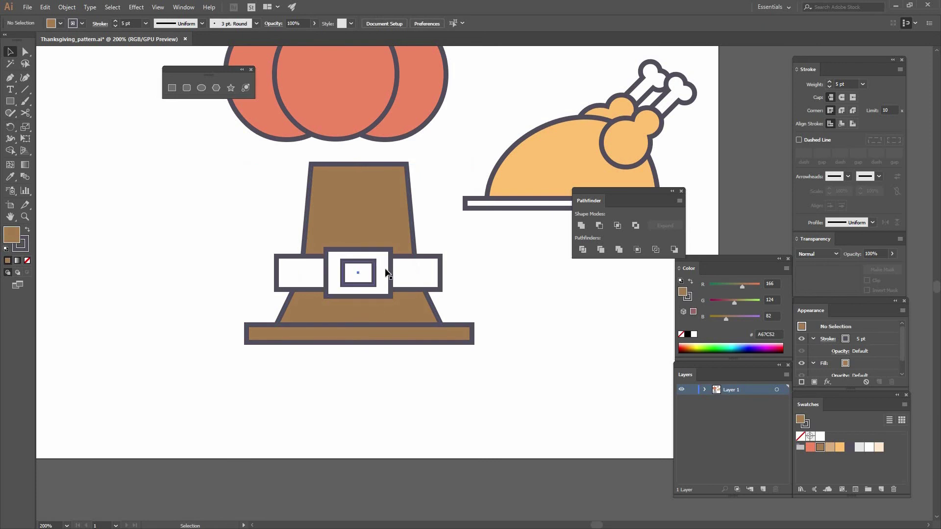
Subtract the inner rectangle from the buckle with Minus Front and fill the buckle frame with the light orange swatch FFC170
left_click(357, 269)
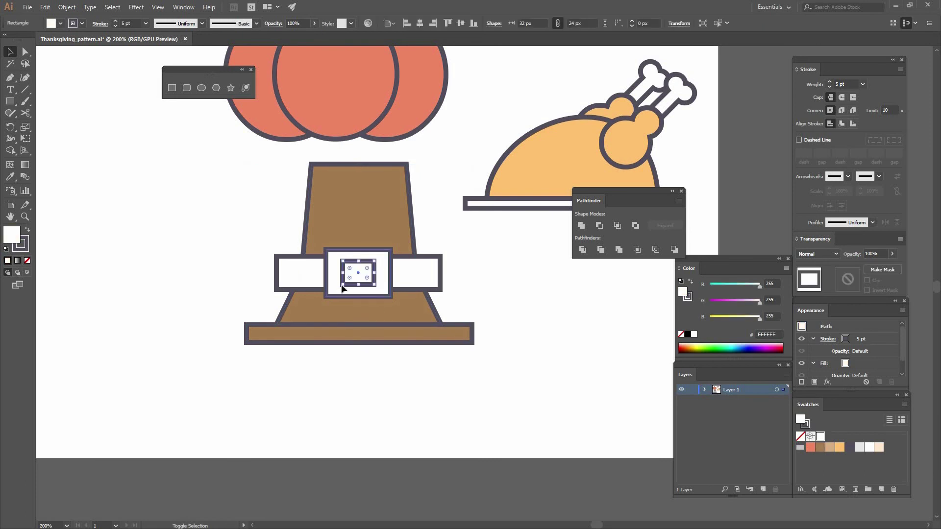
left_click(598, 225)
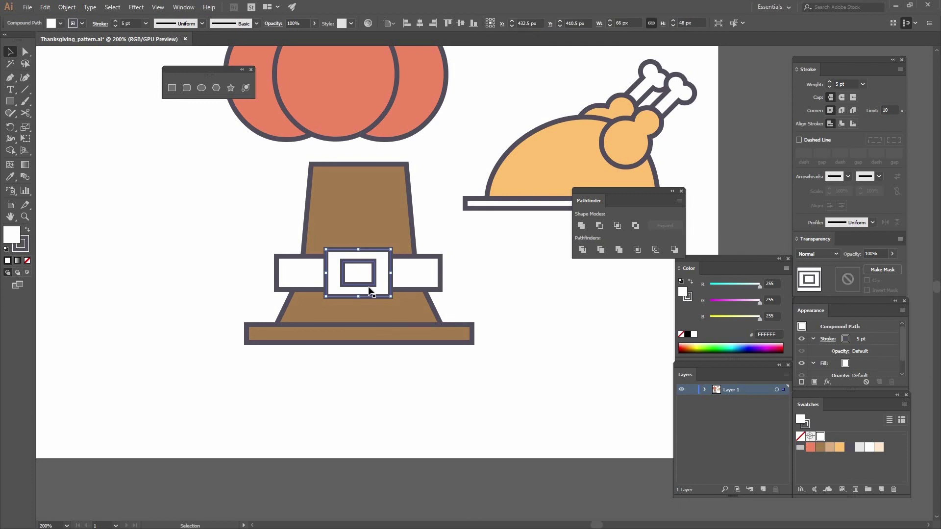
left_click(378, 281)
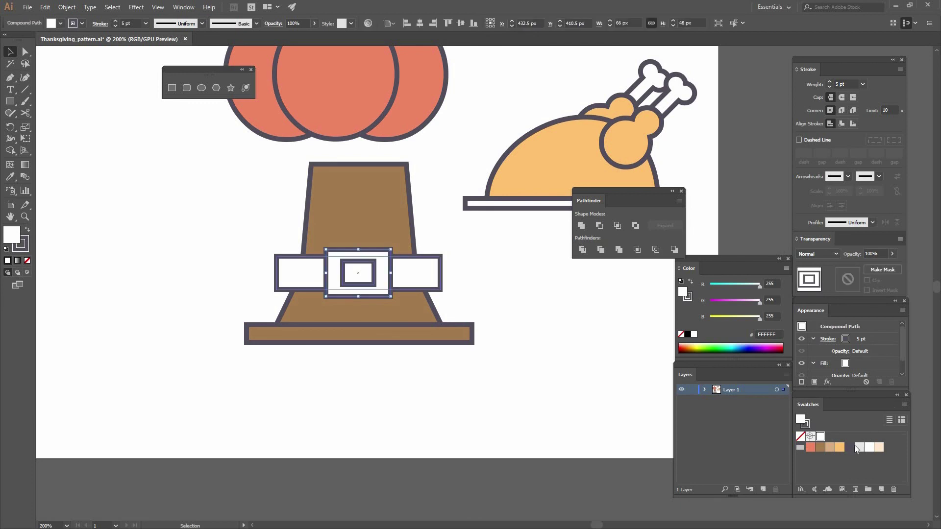
left_click_drag(333, 293, 338, 289)
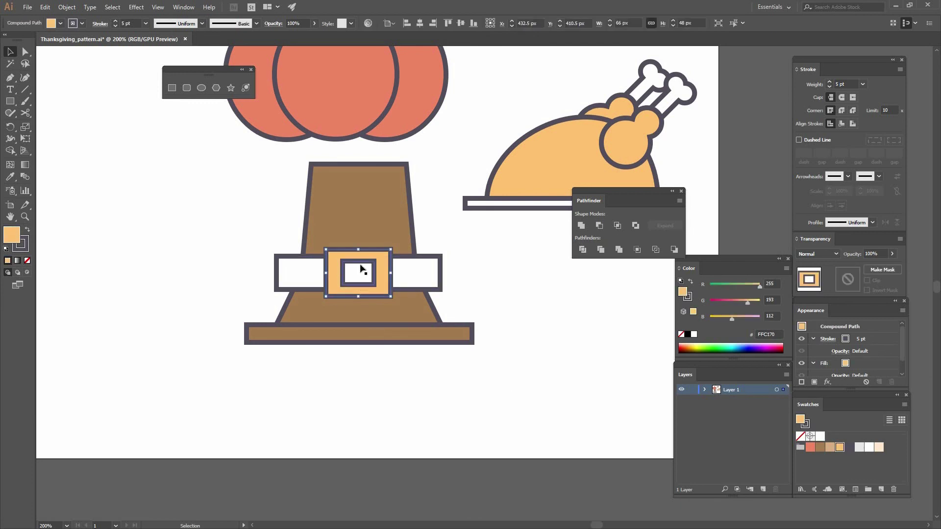
left_click(512, 278)
left_click_drag(512, 278, 428, 323)
Shorten the hat's crown by moving its two upper corner anchor points down 10 px, and deselect it
key("ctrl+minus")
key("ctrl+minus")
key("ctrl+minus")
left_click_drag(481, 285, 433, 290)
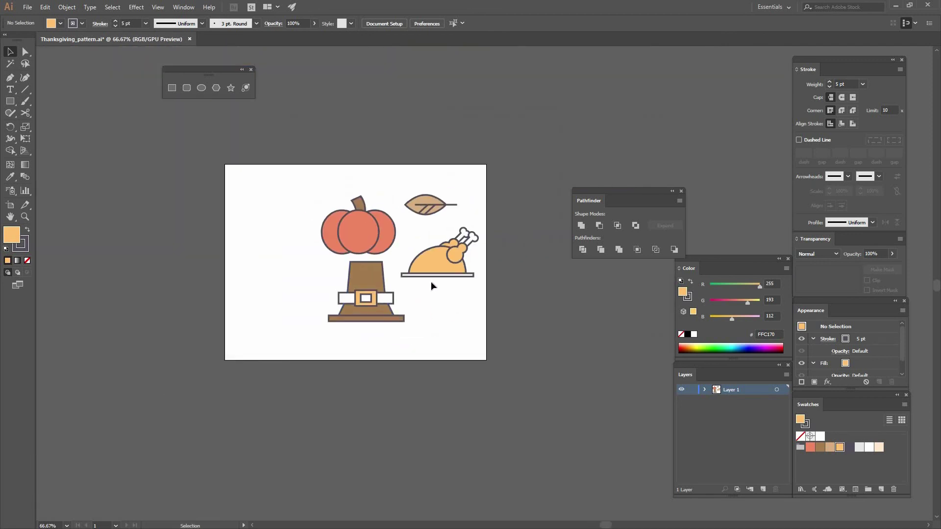
key("ctrl+plus")
key("ctrl+plus")
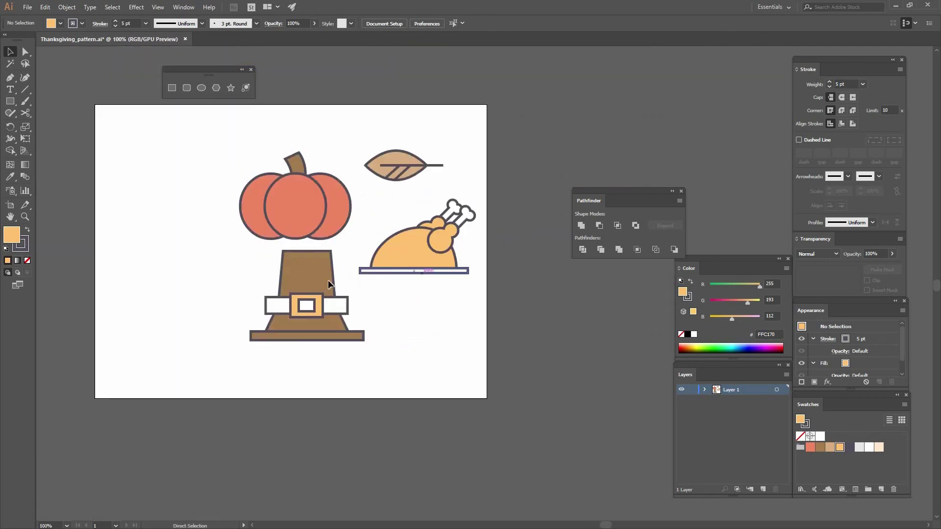
left_click_drag(226, 242, 276, 247)
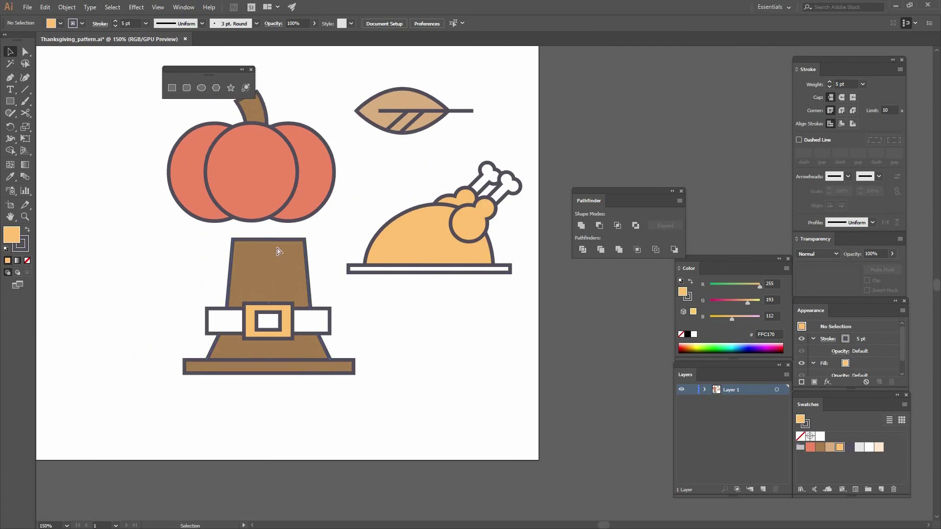
left_click(305, 246)
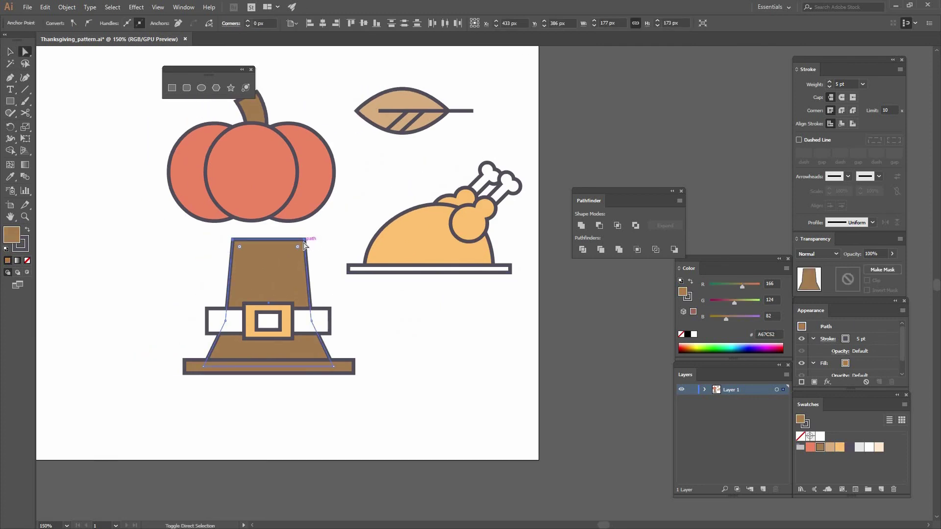
key("shift+Down")
key("v")
left_click(434, 318)
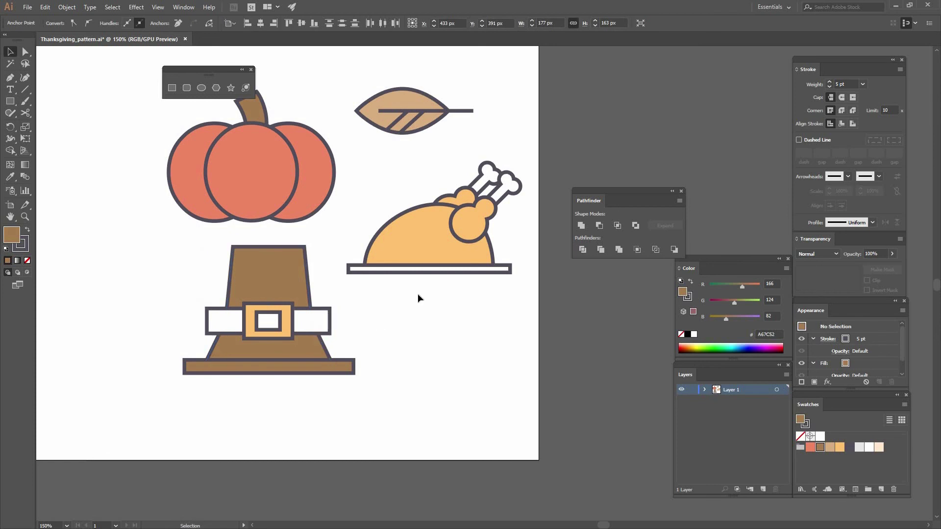
Select all parts of the hat, including the belt, buckle and brim, and group them
left_click_drag(435, 317, 439, 340)
left_click_drag(323, 353, 318, 375)
mouse_move(352, 434)
left_mouse_down()
mouse_move(178, 296)
mouse_move(193, 288)
mouse_move(326, 430)
left_mouse_up()
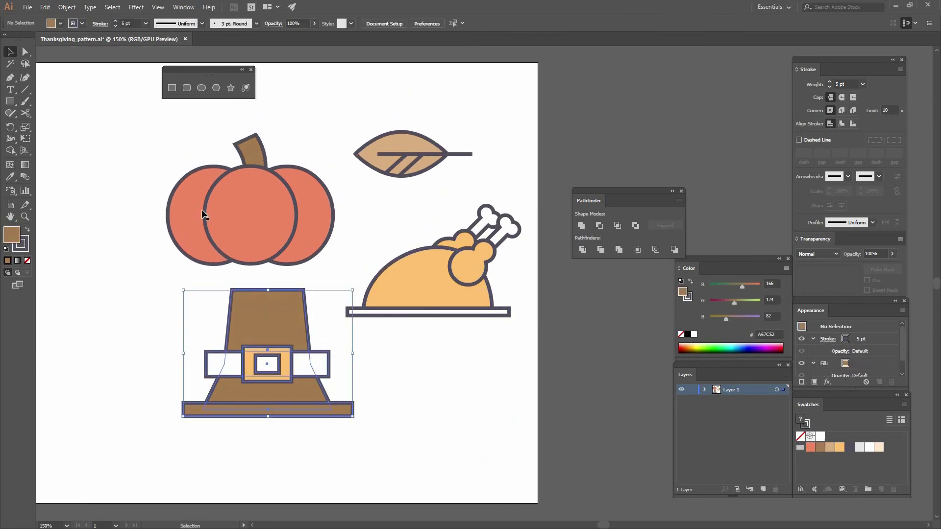
left_click(44, 6)
mouse_move(67, 6)
left_click(78, 43)
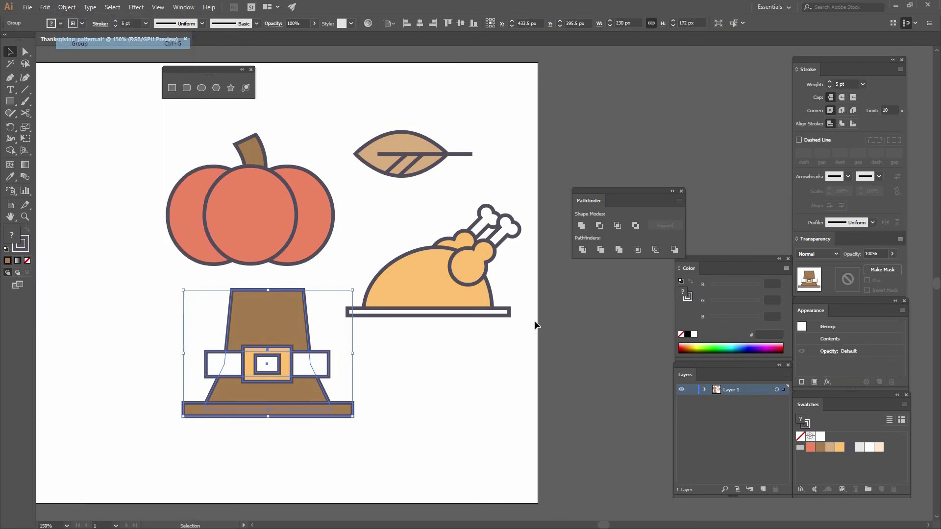
Group the parts of the turkey, the leaf and the pumpkin, each as its own separate group
left_click(354, 204)
left_click_drag(354, 205, 468, 349)
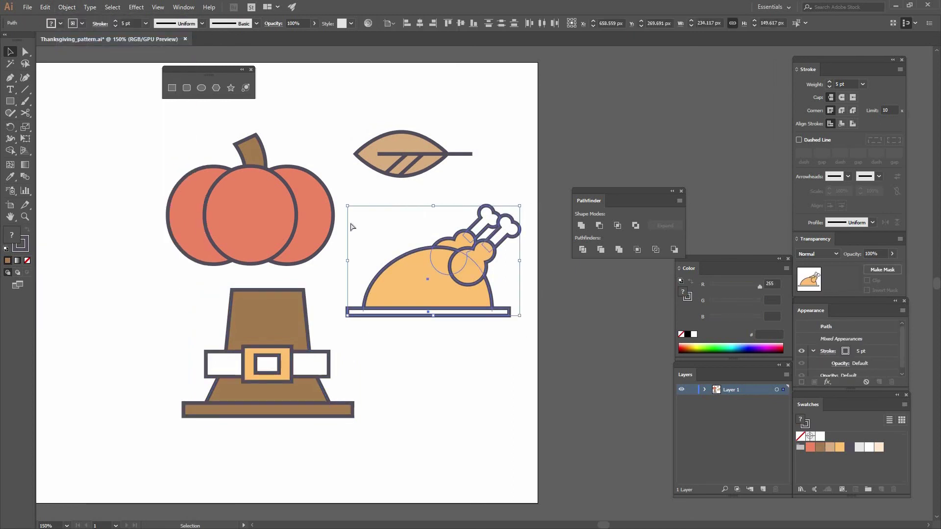
left_click(475, 184)
left_click_drag(360, 125, 481, 181)
left_click_drag(148, 147, 343, 191)
key("ctrl+g")
Try moving the grouped turkey up and to the right, undo the move, and deselect everything
left_click(164, 171)
key("ctrl+z")
left_click_drag(401, 263, 435, 193)
key("ctrl+z")
left_click(385, 349)
Select the pumpkin, leaf, turkey and hat groups together and make a new pattern from them
left_click_drag(448, 404, 169, 101)
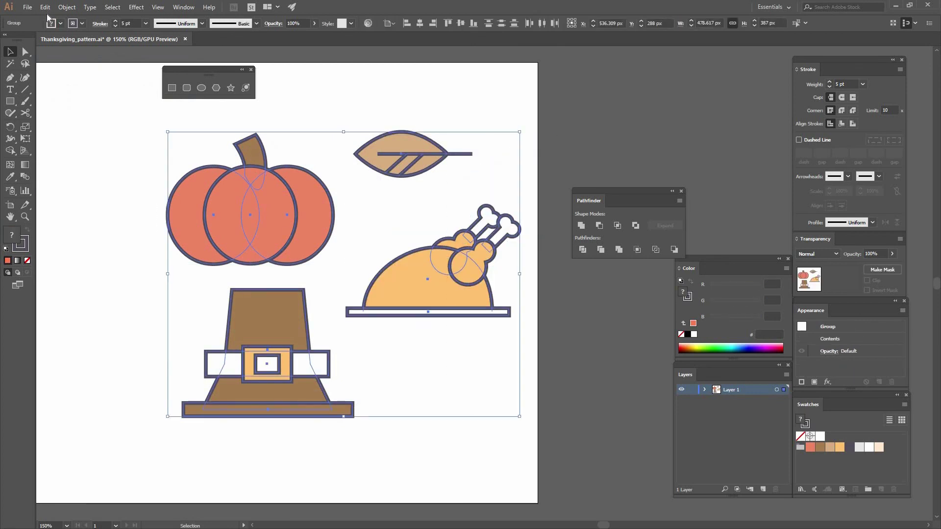
left_click(46, 7)
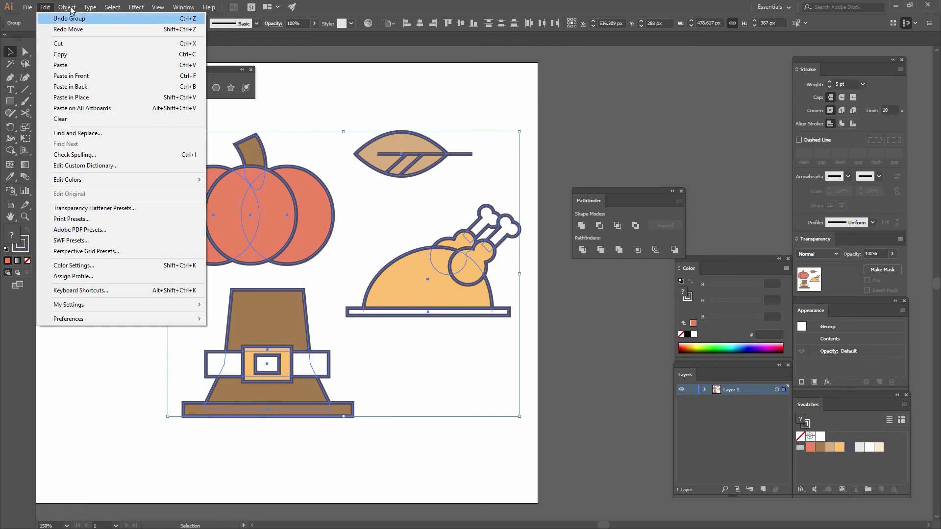
mouse_move(71, 9)
mouse_move(122, 251)
left_click(202, 250)
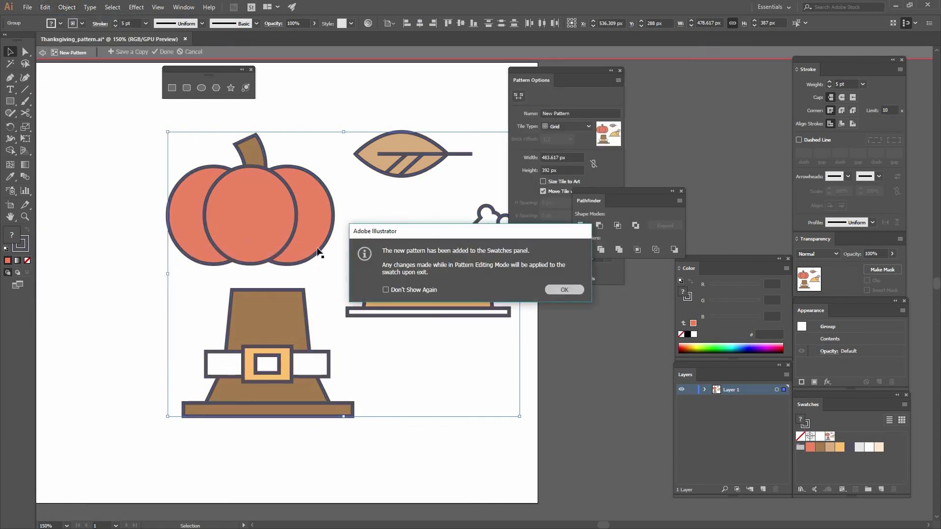
left_click(559, 289)
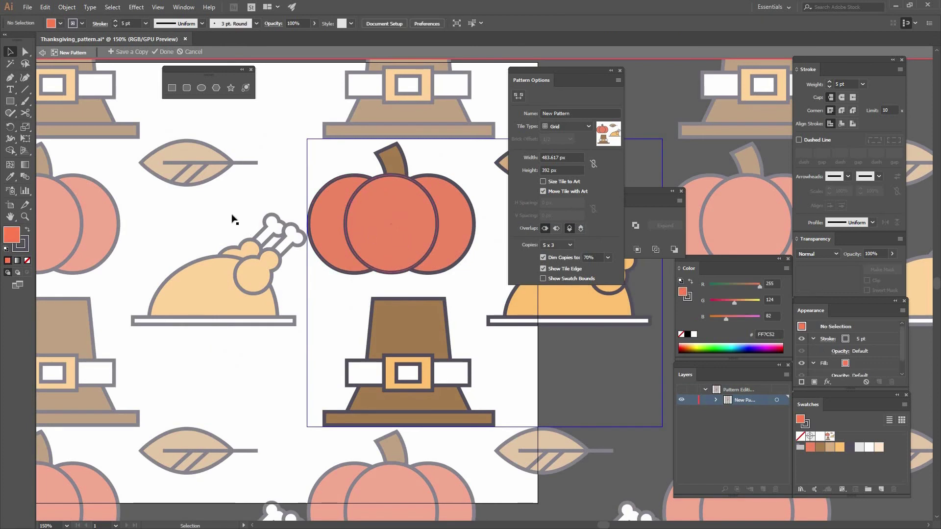
scroll(231, 216, "down", 3)
left_click_drag(227, 288, 85, 292)
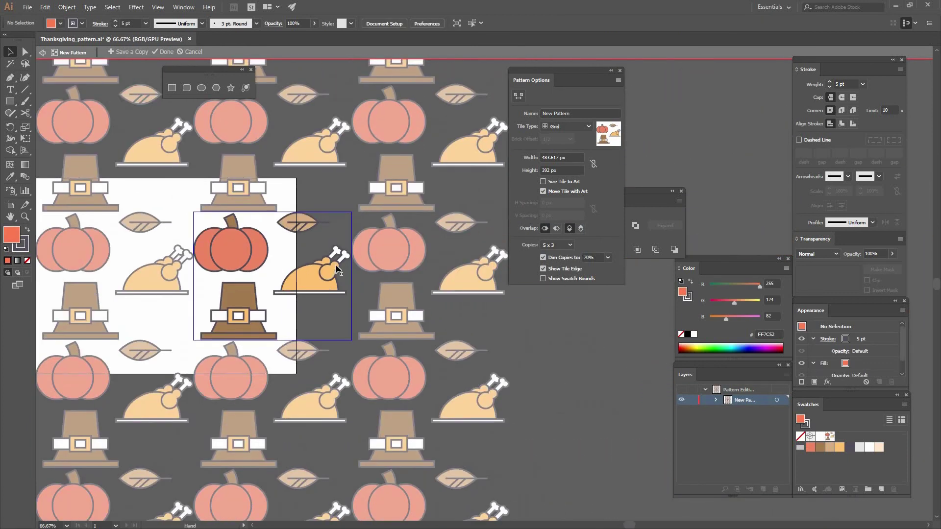
Set the pattern's tile type to Brick by Row and reposition the pumpkin, hat, turkey and leaf within the tile for more even spacing
left_click(575, 128)
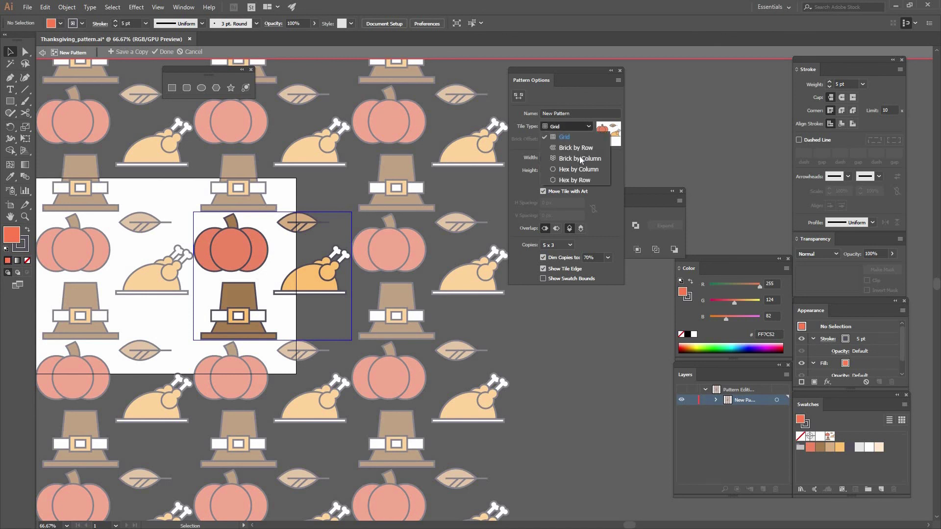
left_click(578, 150)
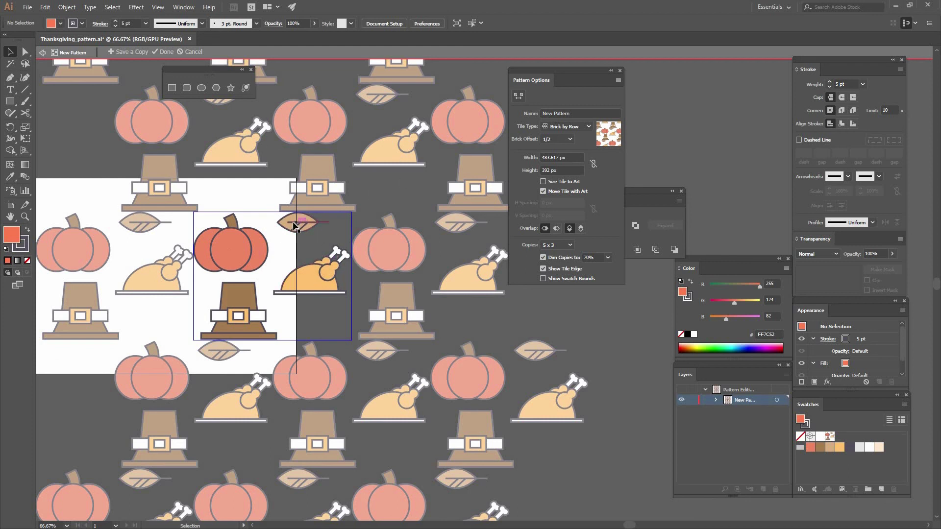
left_click_drag(246, 237, 317, 236)
left_click_drag(244, 320, 294, 302)
left_click_drag(322, 278, 320, 281)
left_click_drag(340, 235, 339, 235)
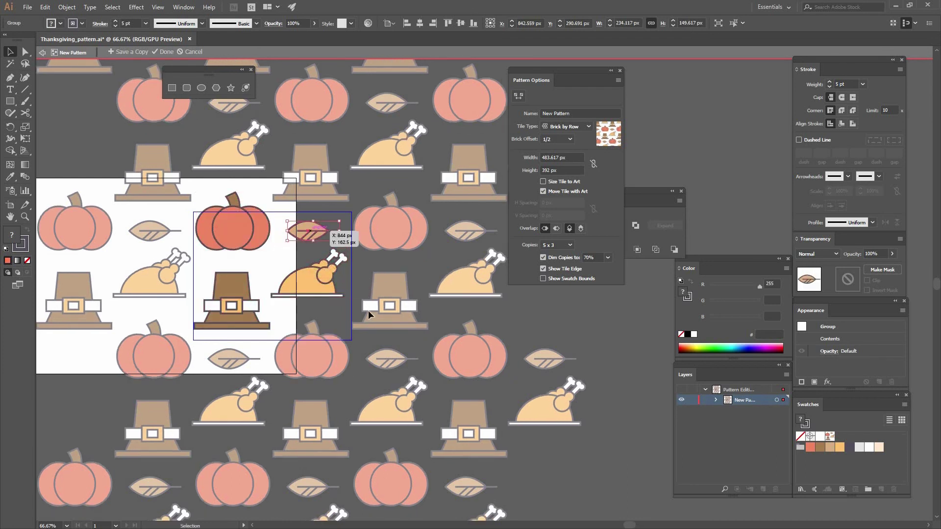
left_click(418, 234)
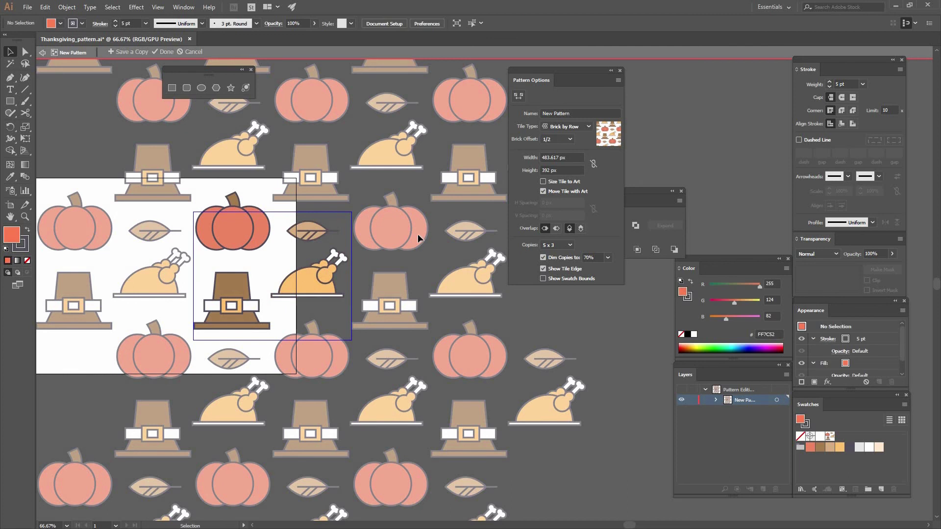
Finish editing the pattern, return to the main artwork, and leave nothing selected
left_click(166, 52)
left_click_drag(276, 195, 469, 201)
left_click(217, 206)
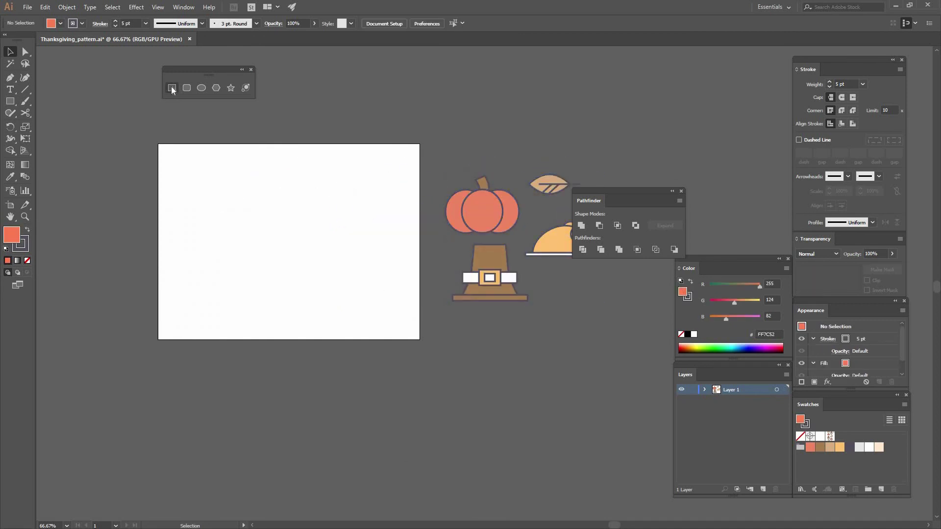
Draw a rectangle about 863 by 654 px covering the artboard, with the light cream FFE8CF fill and no stroke
left_click(171, 89)
left_click_drag(388, 316, 432, 350)
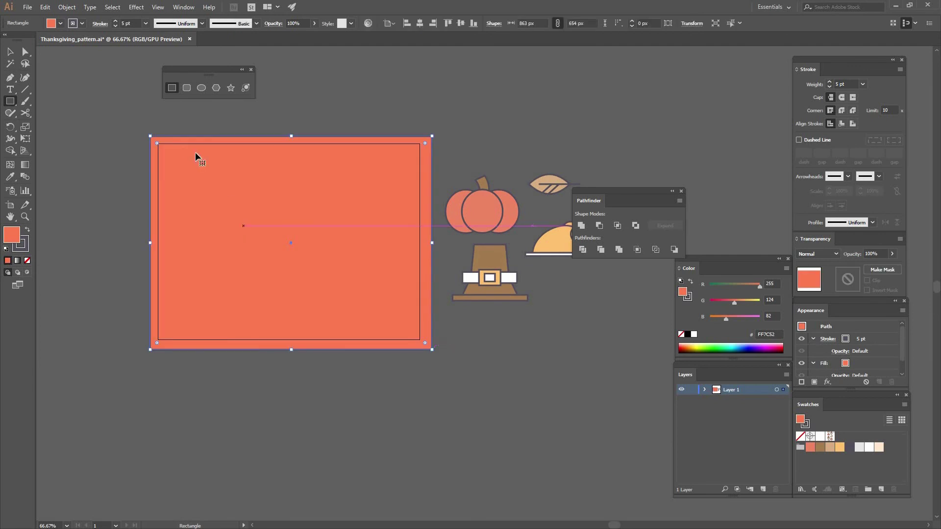
key("v")
left_click(29, 262)
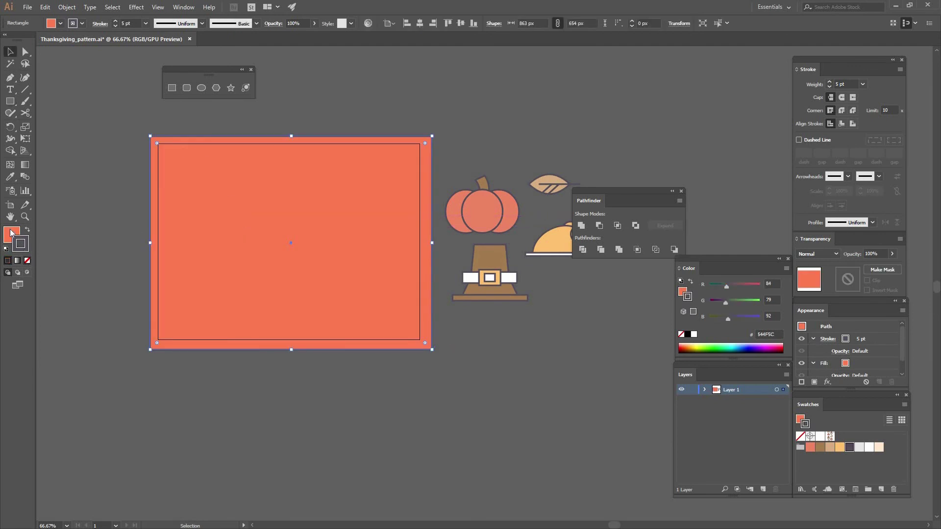
left_click(879, 447)
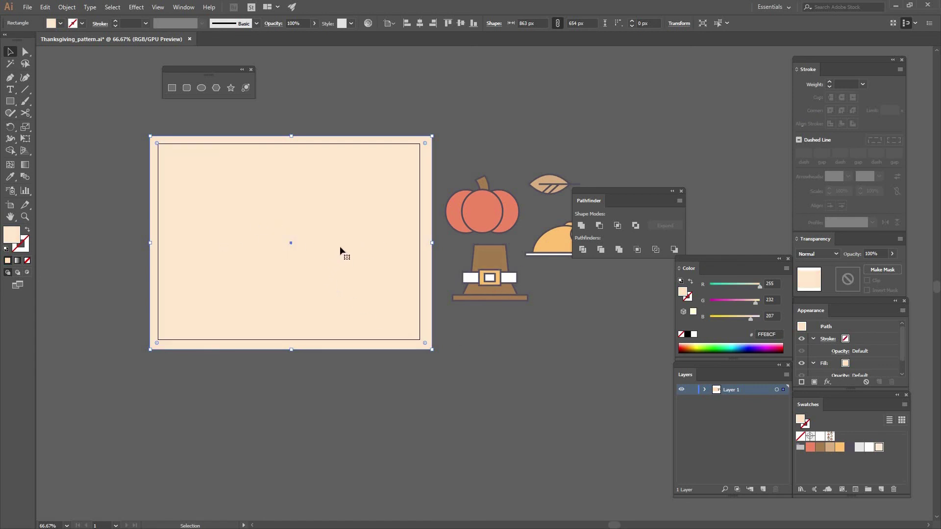
Draw a second rectangle about 833 by 627 px over the cream background and fill it with the Thanksgiving pattern swatch
left_click(171, 87)
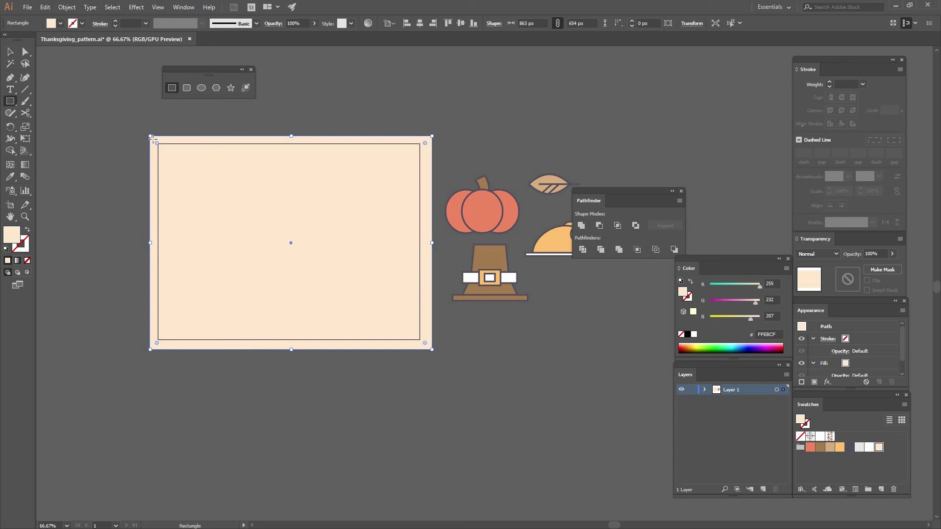
left_click_drag(154, 140, 425, 344)
left_click_drag(349, 260, 349, 260)
key("v")
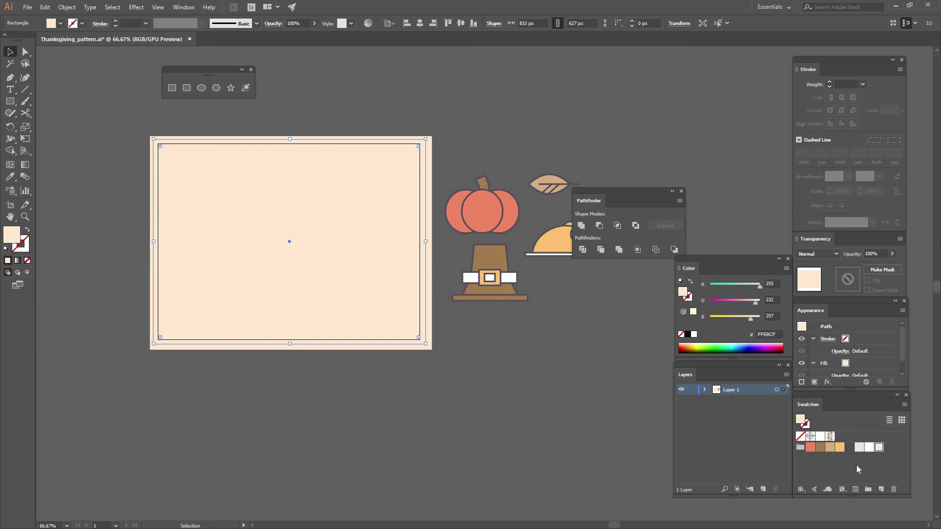
left_click(830, 436)
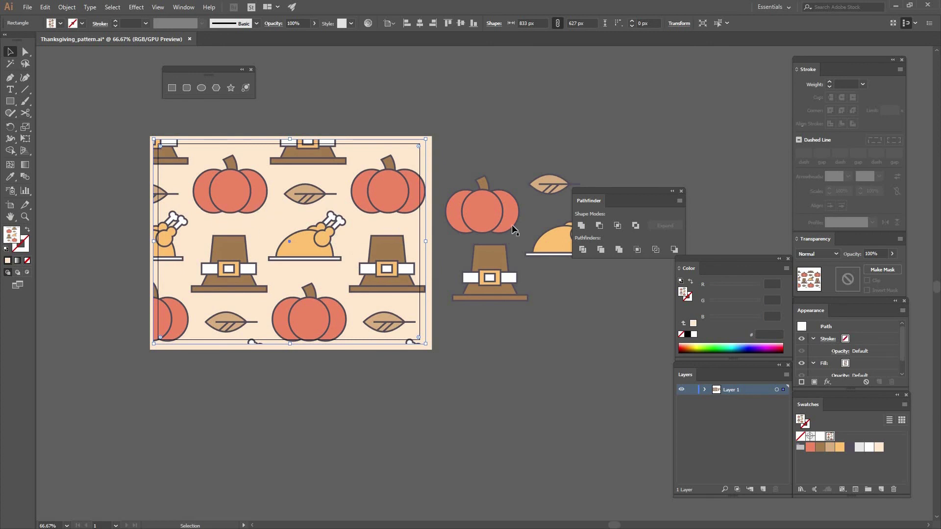
Enable Transform Patterns in the Scale options and shrink the patterned rectangle together with its pattern to about 396 by 298 px
left_click(26, 127)
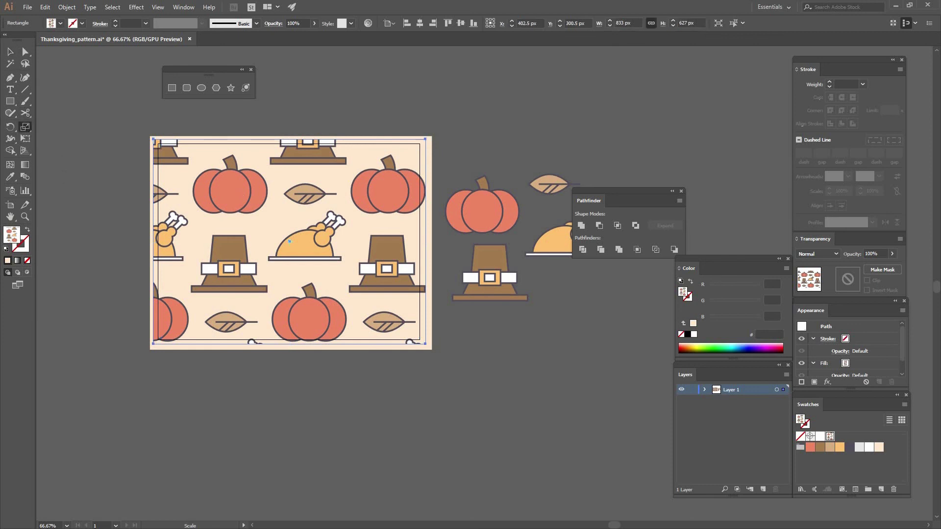
double_click(25, 127)
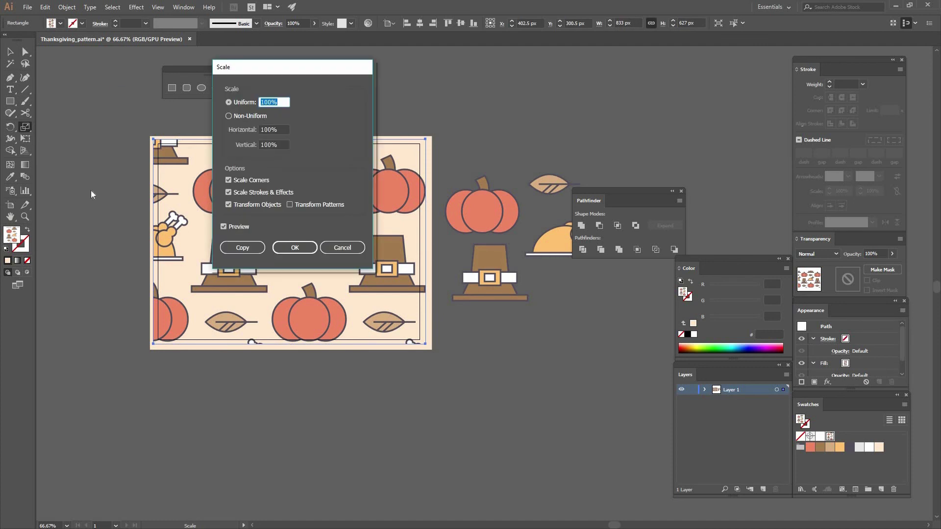
left_click(291, 206)
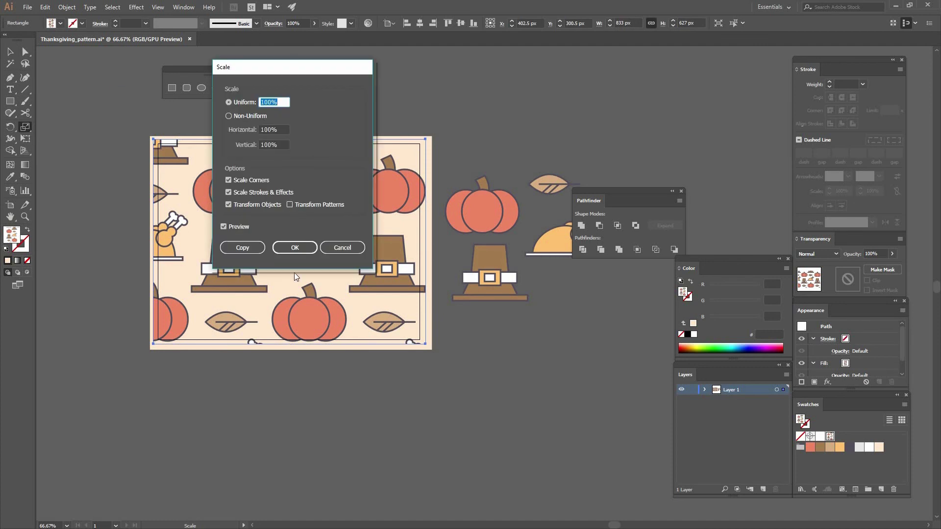
left_click(295, 248)
left_click(12, 53)
left_click_drag(428, 141, 292, 241)
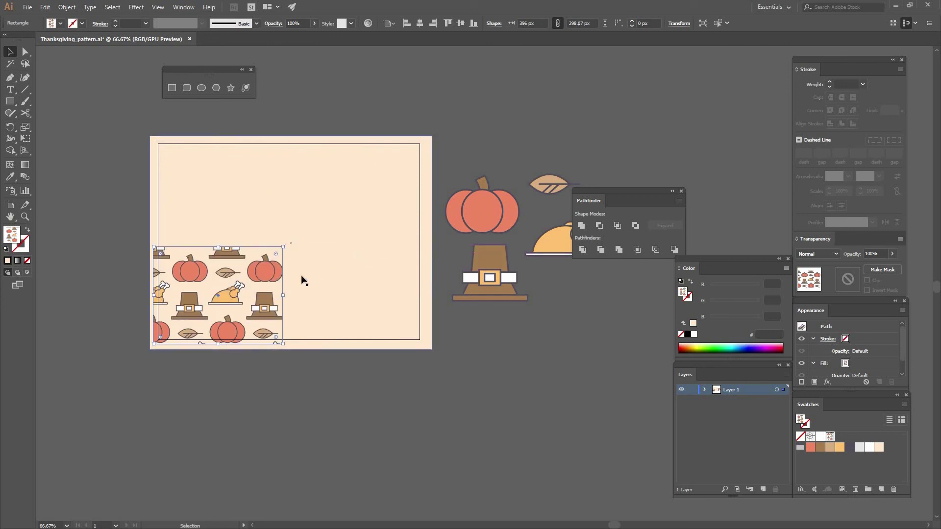
Disable Transform Patterns in the Scale options, enlarge the patterned rectangle to about 834 by 626 px over the artboard, and deselect it
left_click(25, 127)
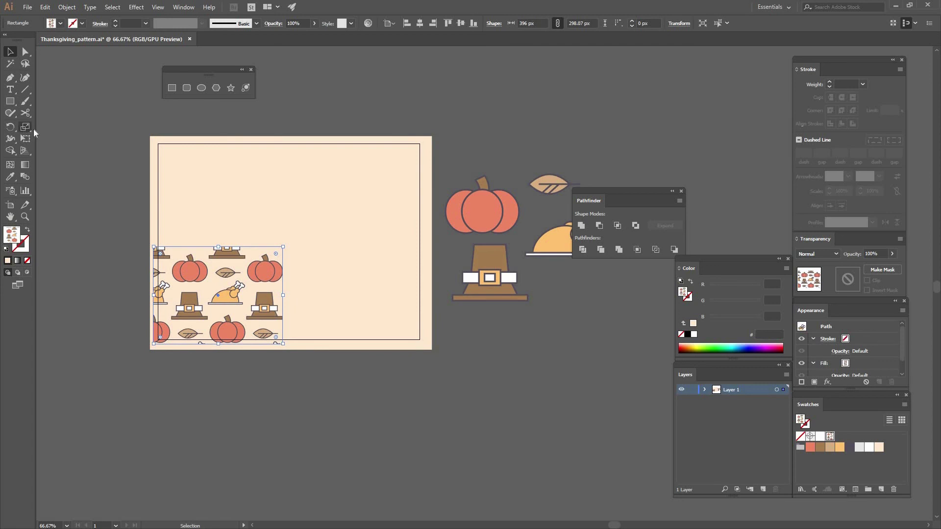
left_click(310, 217, "alt")
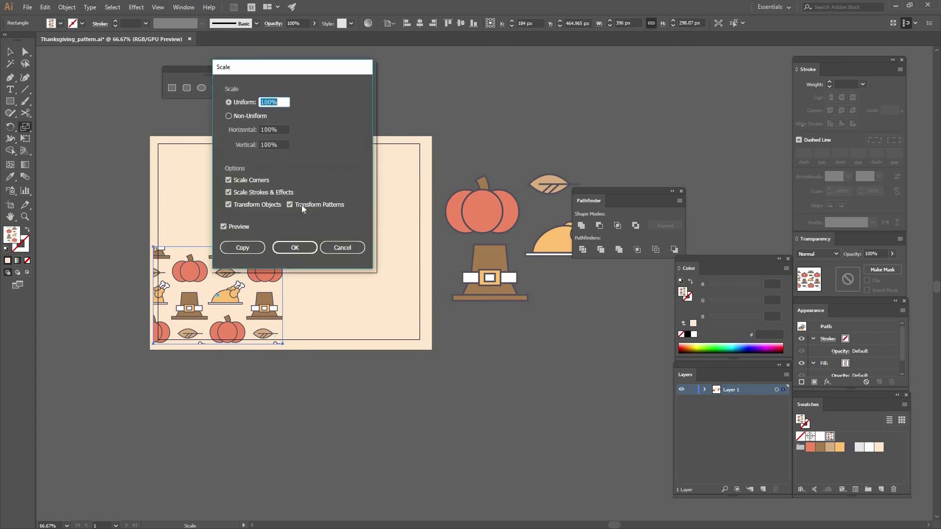
left_click(295, 248)
key("v")
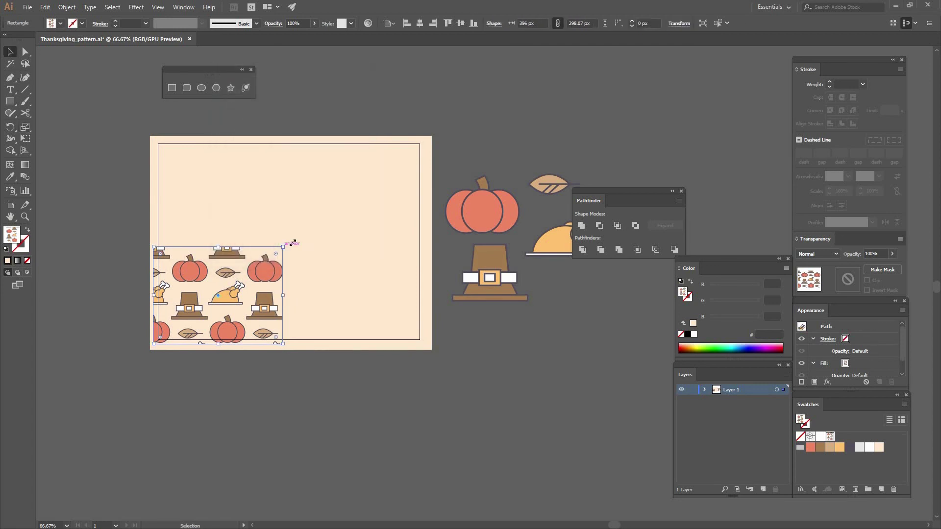
left_click_drag(443, 129, 426, 140)
key("ctrl+shift+a")
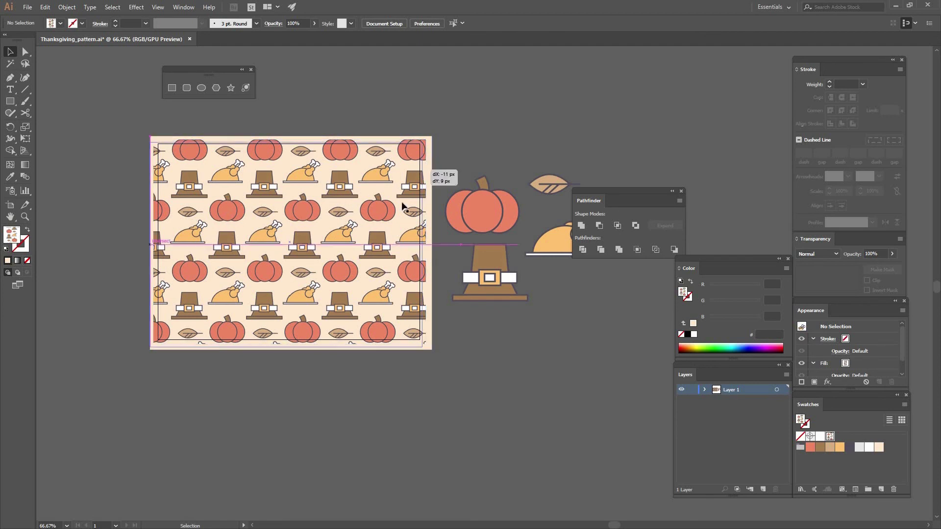
Try other swatch colors, including brown, as the background rectangle's fill, undo each change, and deselect the rectangle
left_click(343, 215)
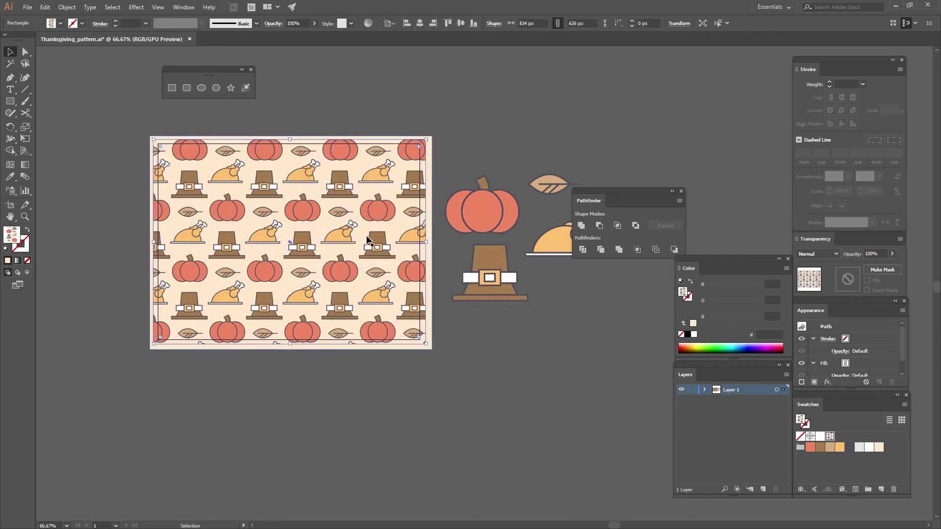
left_click(429, 208)
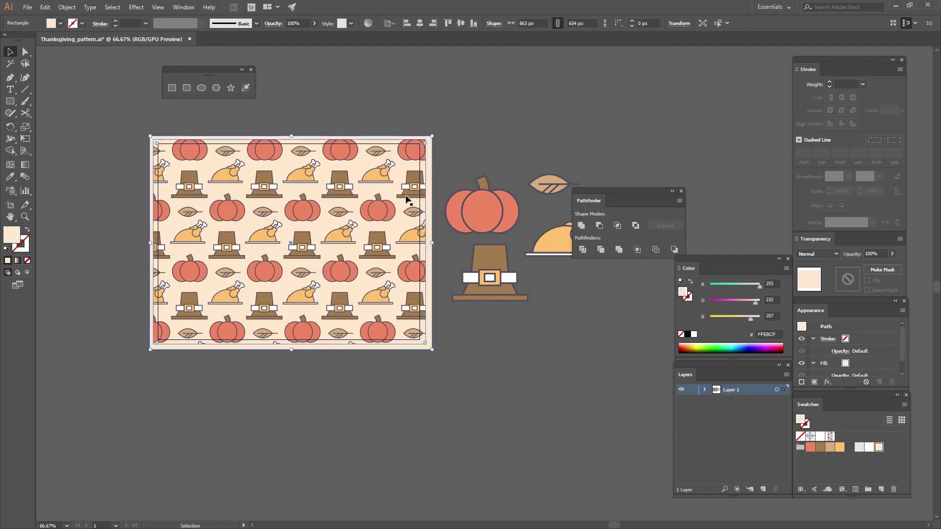
left_click(852, 448)
key("ctrl+z")
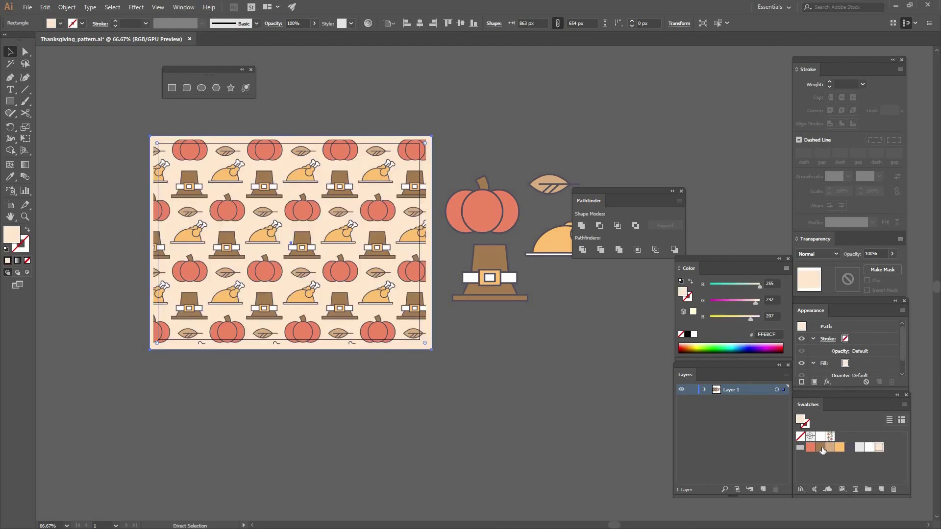
key("ctrl+shift+z")
key("ctrl+z")
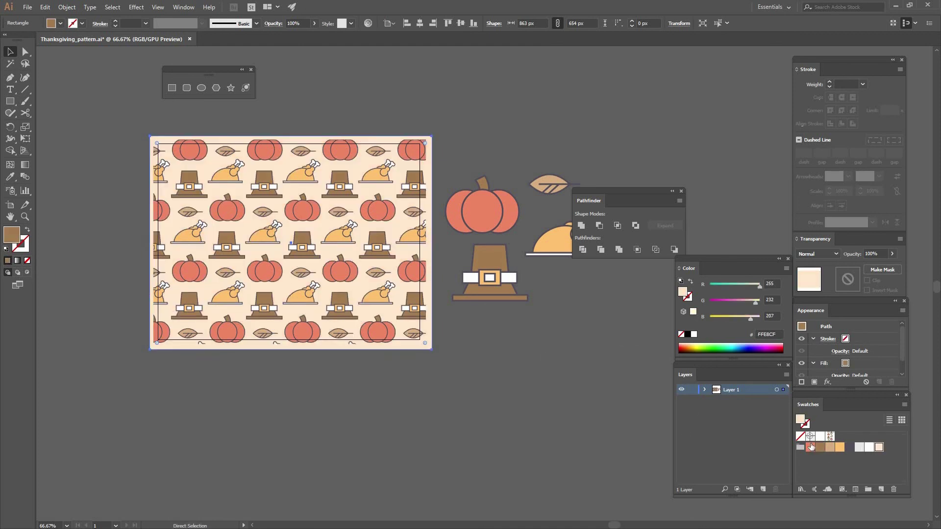
key("ctrl+shift+z")
key("ctrl+z")
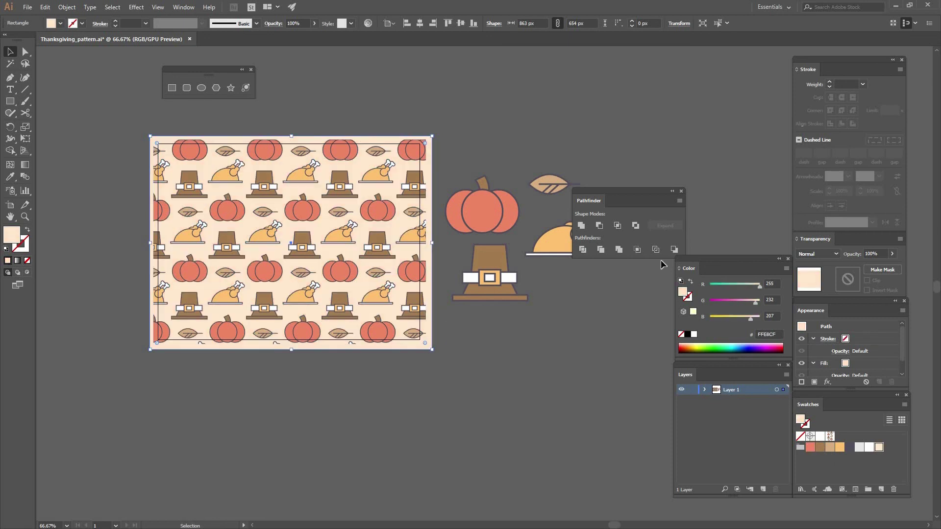
left_click(502, 339)
left_click_drag(482, 338, 425, 349)
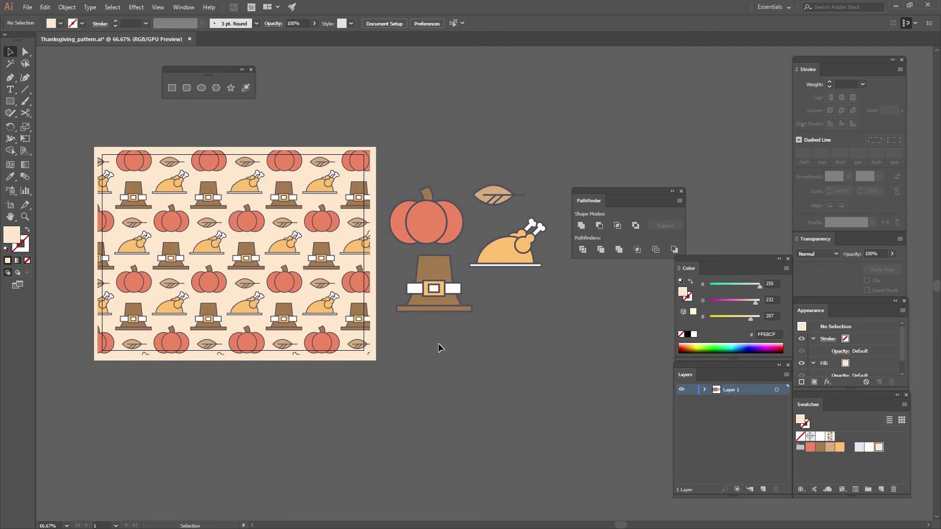